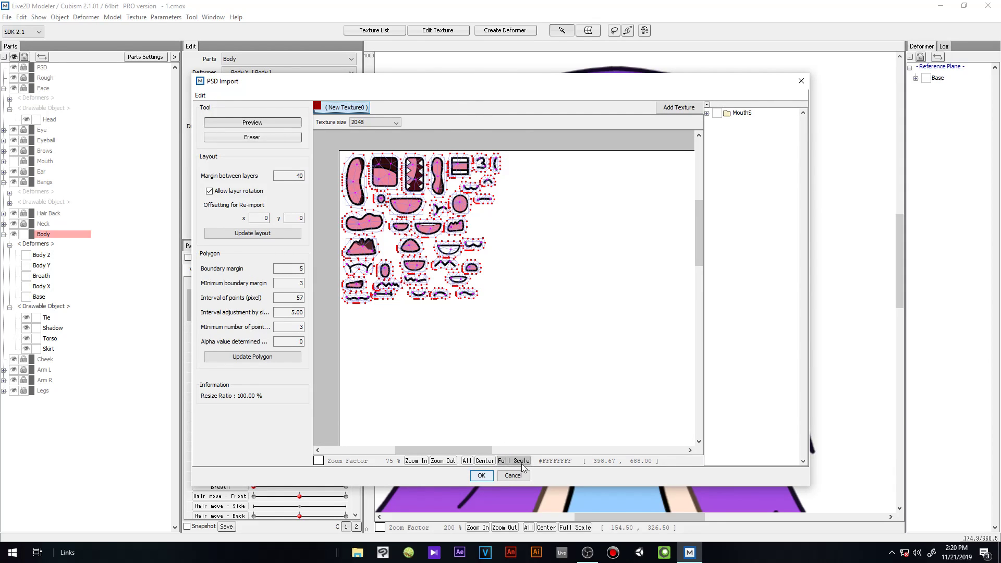
Step: Confirm the PSD import of the mouth shapes, collapse the Body part and expand the imported PSD1 part
{"action": "left_click", "coordinate": [481, 475]}
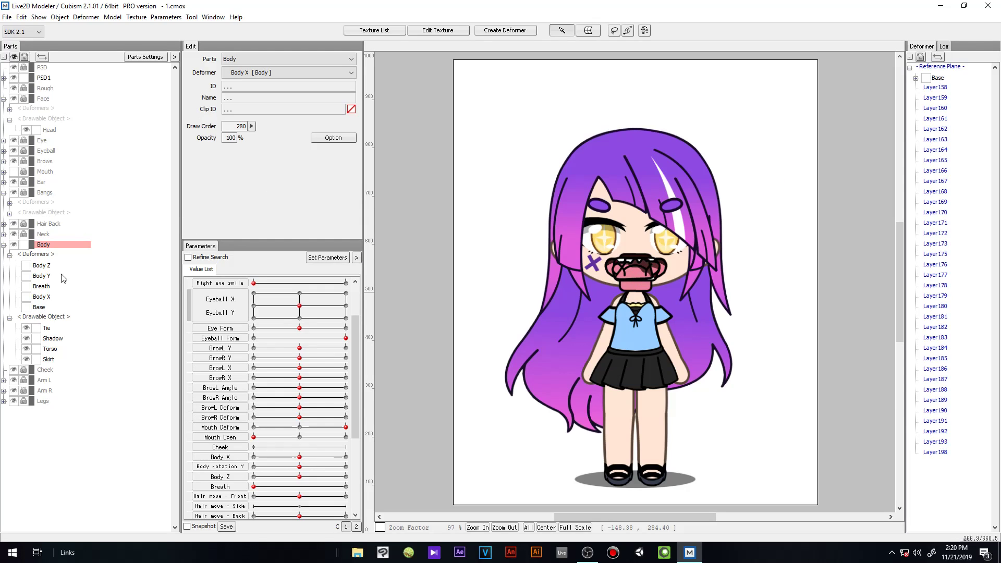
{"action": "left_click", "coordinate": [4, 245]}
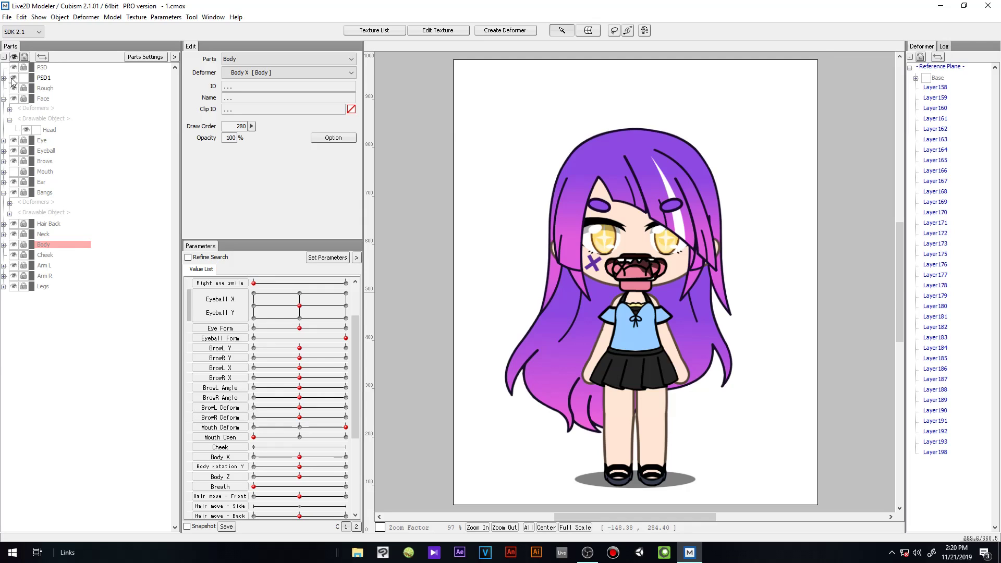
{"action": "left_click", "coordinate": [3, 78]}
{"action": "scroll", "coordinate": [316, 347], "scroll_direction": "up", "scroll_amount": 2}
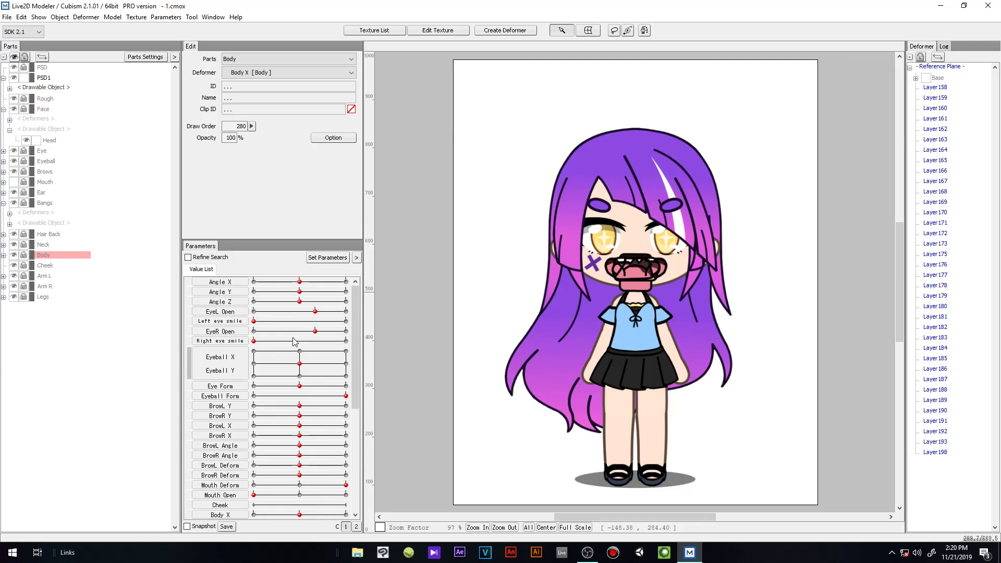
{"action": "scroll", "coordinate": [255, 417], "scroll_direction": "down", "scroll_amount": 3}
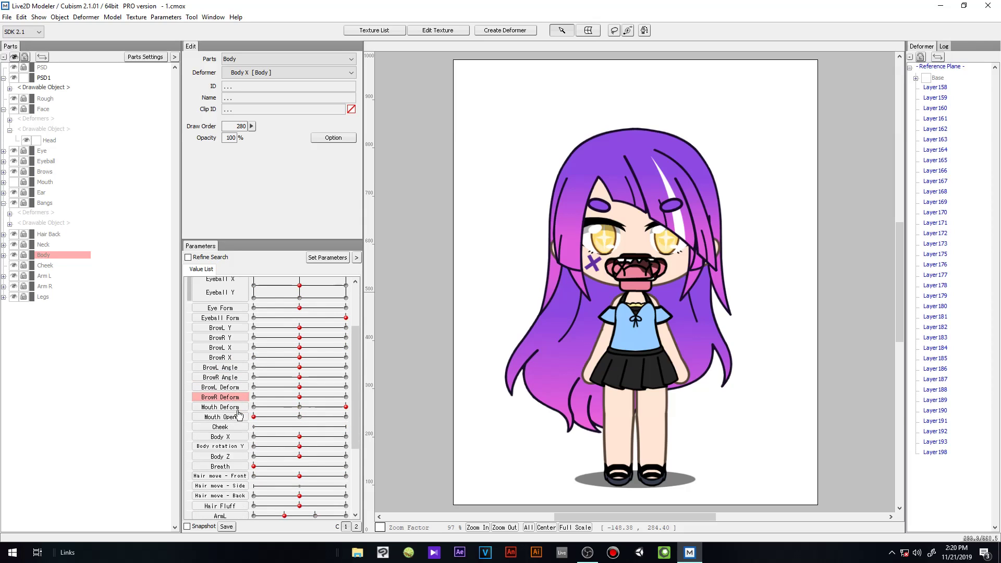
Step: Arrange the modeling window beside the Mouths.png reference image, with the modeling window widened up to the image
{"action": "key", "text": "super+Left"}
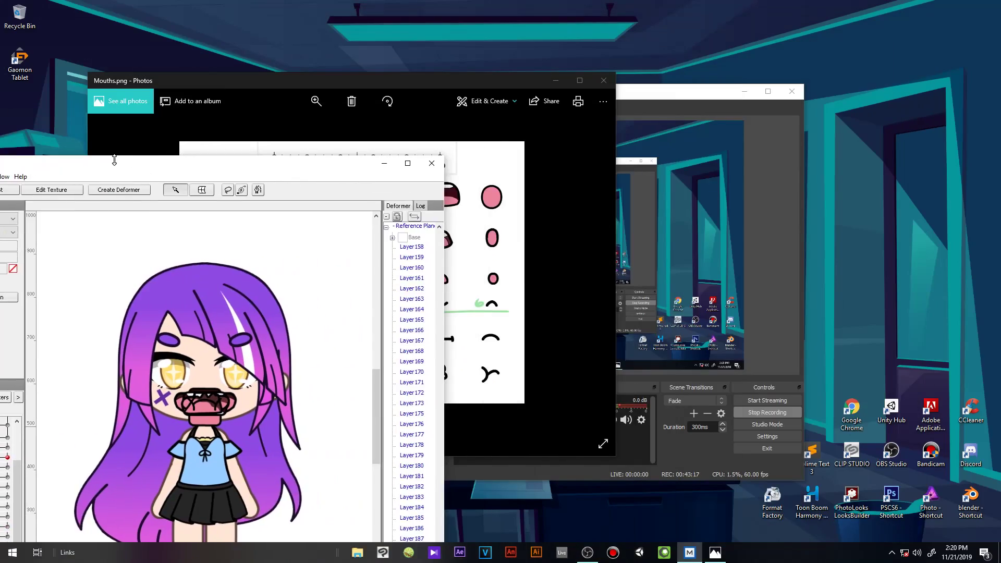
{"action": "left_click", "coordinate": [410, 25]}
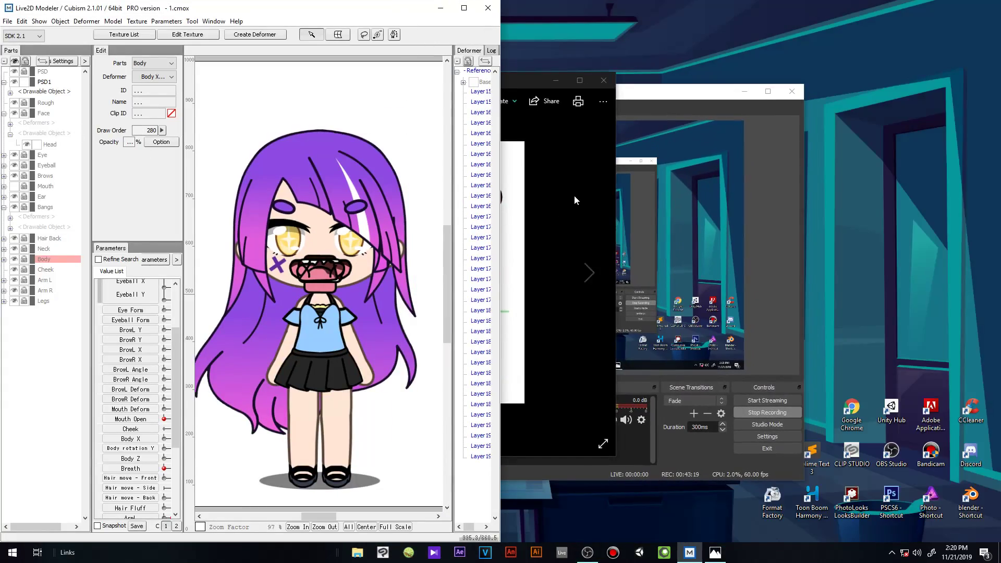
{"action": "left_click", "coordinate": [574, 195]}
{"action": "key", "text": "Left"}
{"action": "left_click_drag", "start_coordinate": [290, 80], "coordinate": [485, 87]}
{"action": "left_click_drag", "start_coordinate": [417, 75], "coordinate": [683, 224]}
{"action": "left_click_drag", "start_coordinate": [762, 234], "coordinate": [829, 133]}
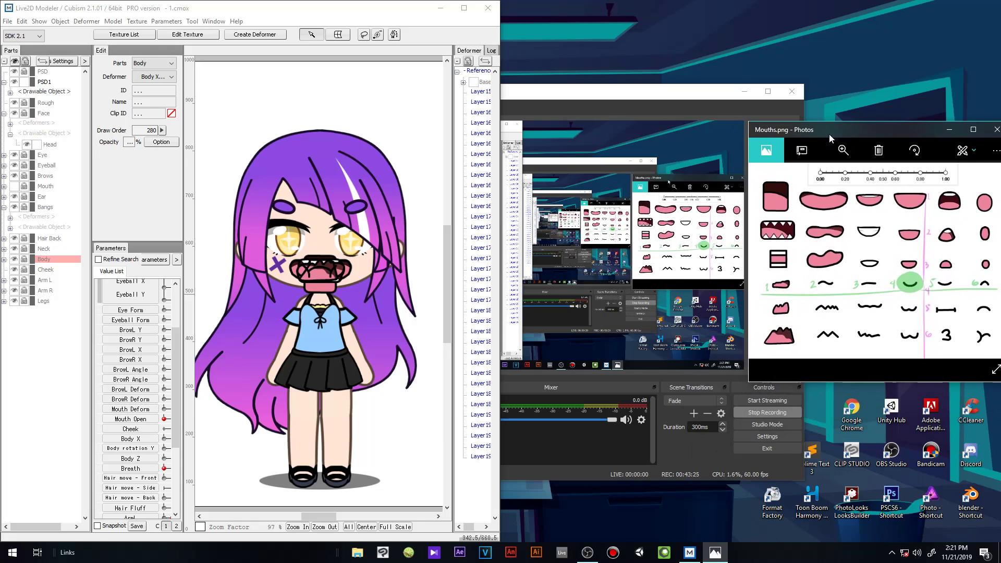
{"action": "left_click_drag", "start_coordinate": [501, 175], "coordinate": [757, 193]}
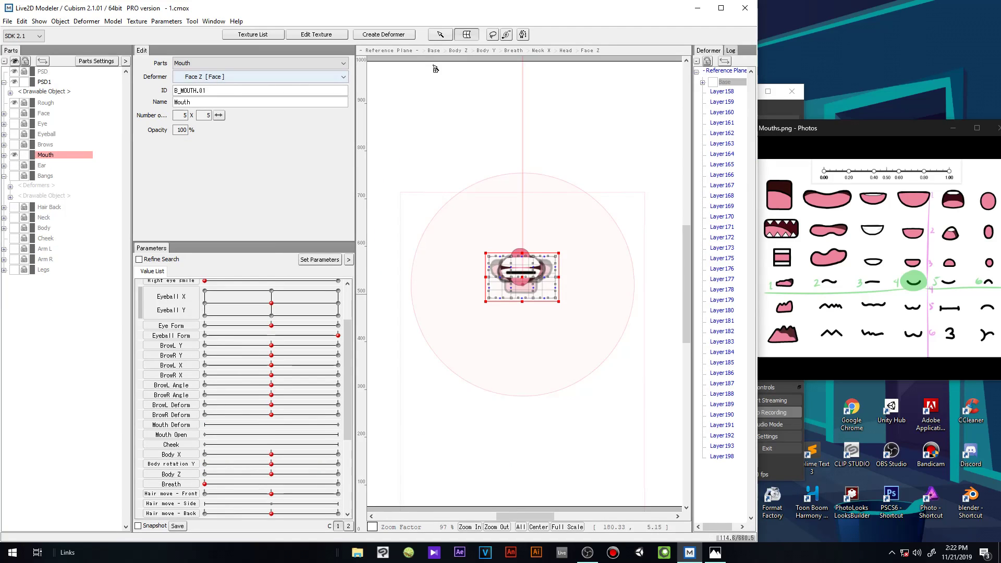
Step: Leave the deformer editing mode and select all drawable objects of the Mouth part
{"action": "left_click", "coordinate": [437, 35]}
{"action": "double_click", "coordinate": [57, 156]}
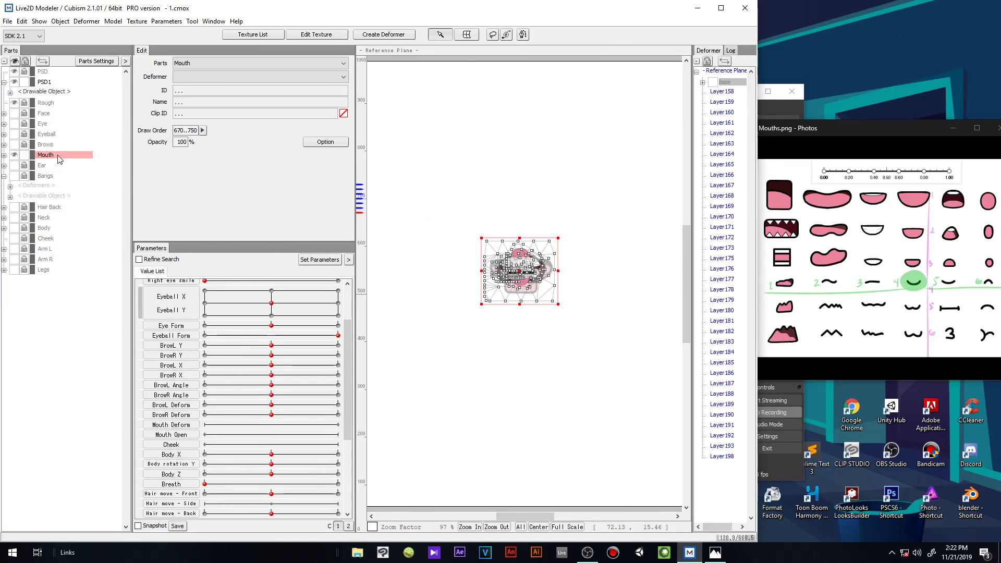
{"action": "scroll", "coordinate": [508, 260], "scroll_direction": "up", "scroll_amount": 5}
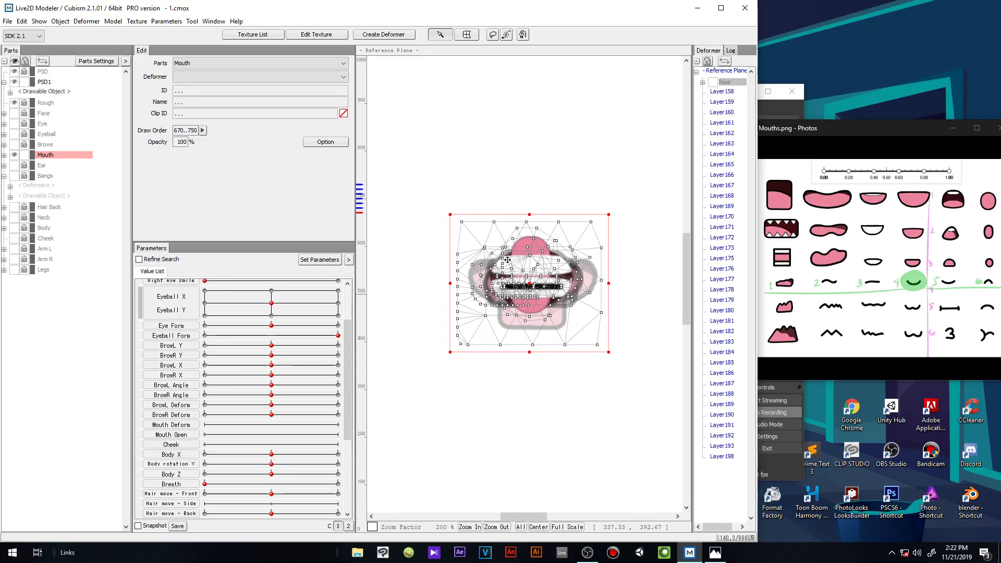
{"action": "scroll", "coordinate": [200, 384], "scroll_direction": "down", "scroll_amount": 5}
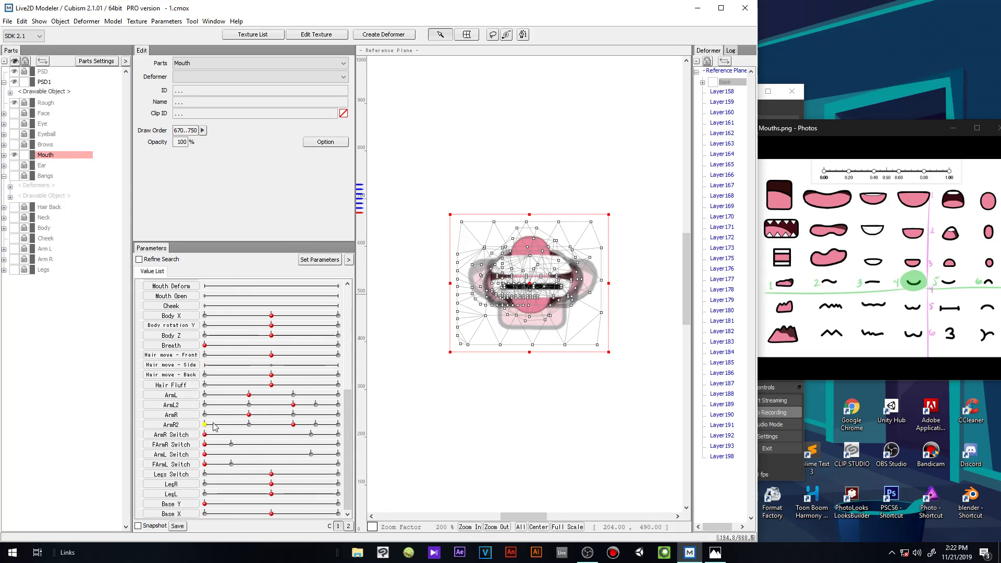
Step: Link the Mouth Deform and Mouth Open parameters into one two-axis grid, keeping the Mouth part selected
{"action": "double_click", "coordinate": [146, 349]}
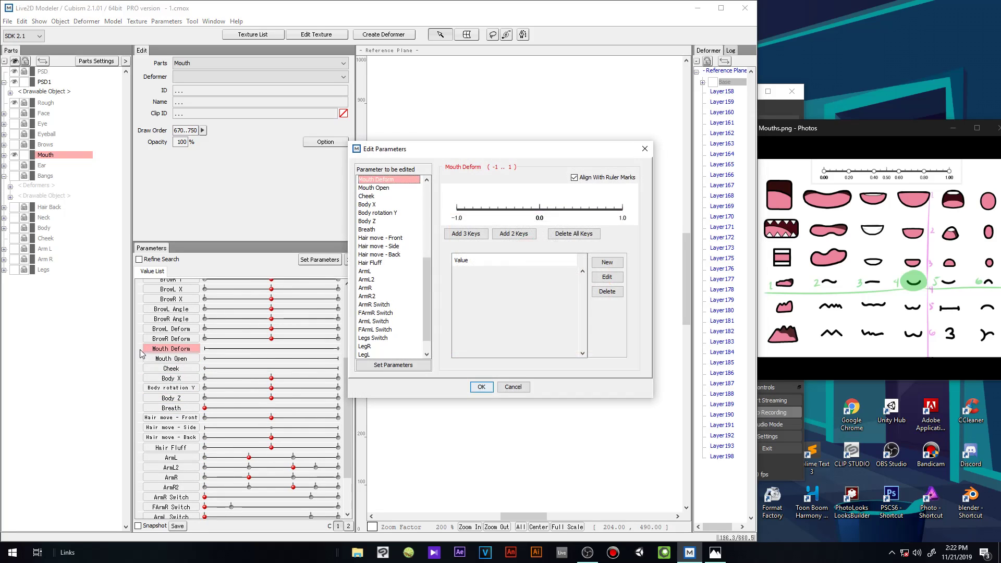
{"action": "left_click", "coordinate": [513, 387]}
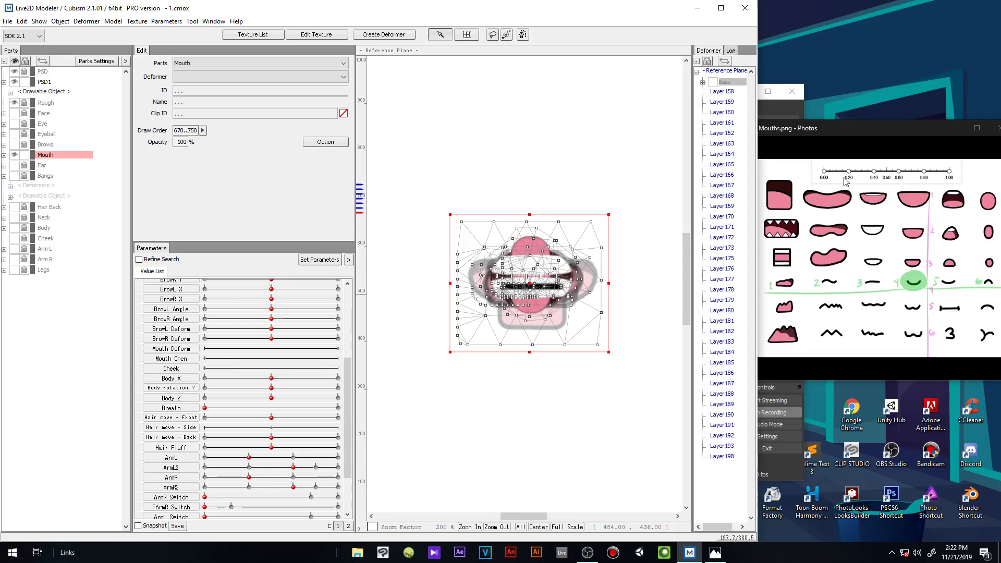
{"action": "left_click", "coordinate": [139, 353]}
{"action": "left_click", "coordinate": [48, 165]}
{"action": "left_click", "coordinate": [45, 156]}
{"action": "left_click", "coordinate": [186, 373]}
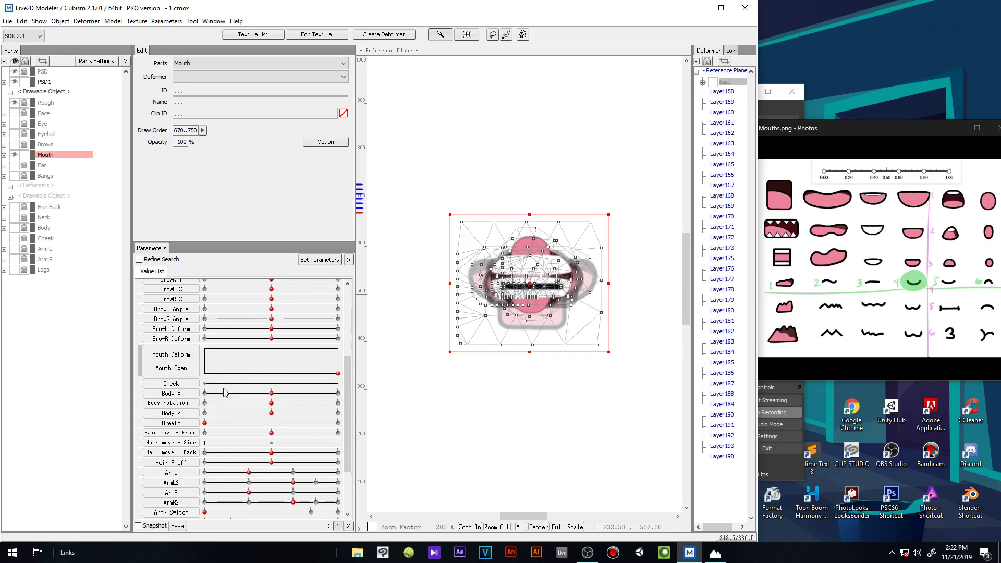
Step: Give the Mouth Deform parameter six keys at -1, -0.6, -0.2, 0.2, 0.6 and 1 for the selected mouth objects
{"action": "double_click", "coordinate": [173, 364]}
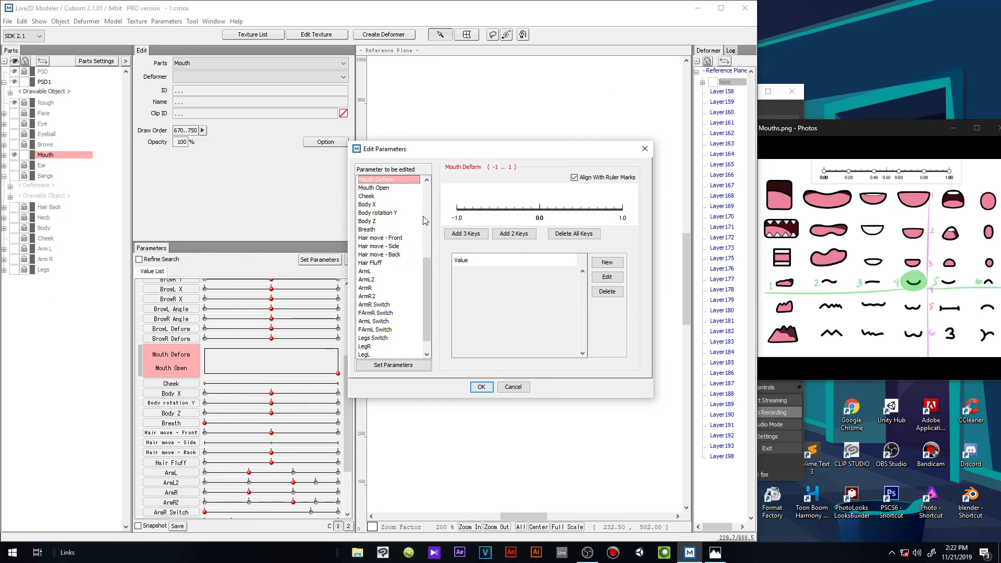
{"action": "left_click", "coordinate": [455, 211]}
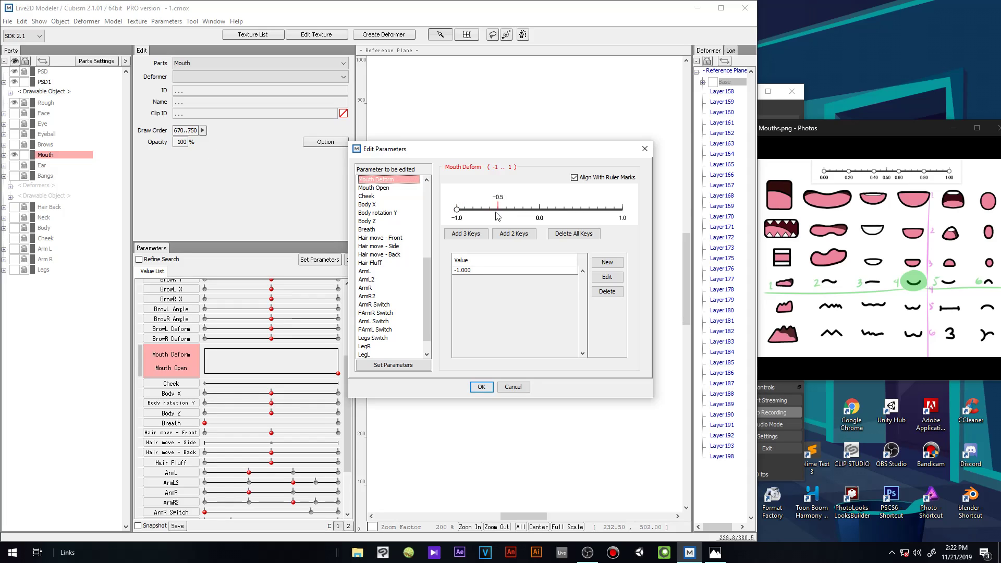
{"action": "left_click", "coordinate": [622, 210]}
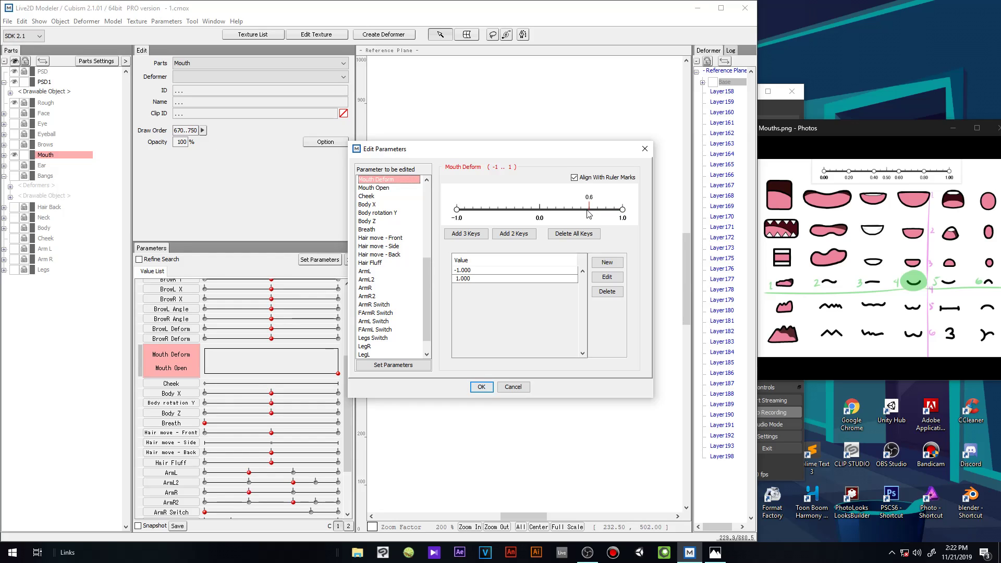
{"action": "left_click", "coordinate": [564, 210]}
{"action": "left_click", "coordinate": [514, 211]}
{"action": "left_click", "coordinate": [489, 211]}
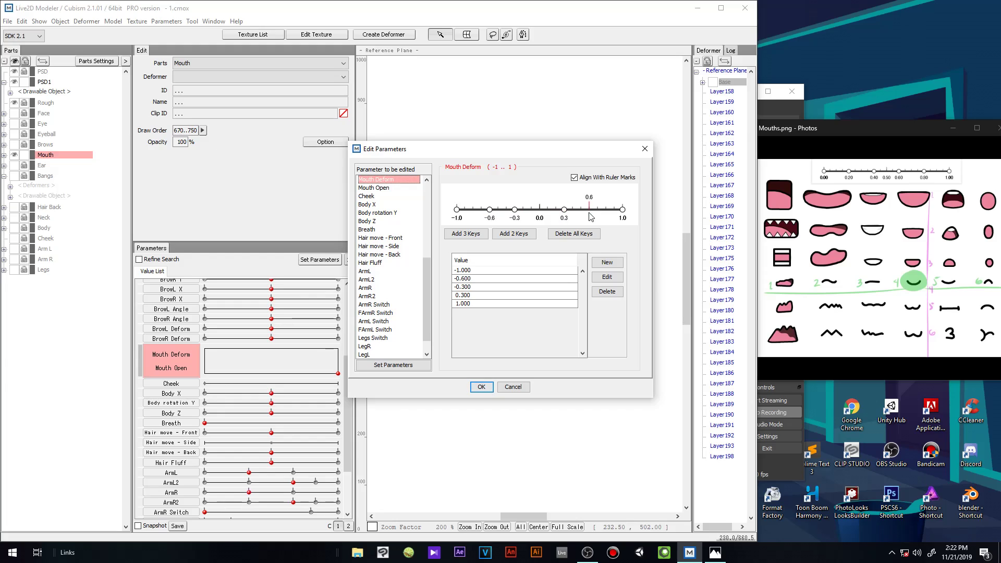
{"action": "left_click", "coordinate": [590, 211]}
{"action": "left_click", "coordinate": [564, 210]}
{"action": "left_click", "coordinate": [564, 211]}
{"action": "left_click", "coordinate": [565, 210]}
{"action": "left_click", "coordinate": [556, 210]}
{"action": "left_click", "coordinate": [523, 210]}
{"action": "left_click", "coordinate": [515, 210]}
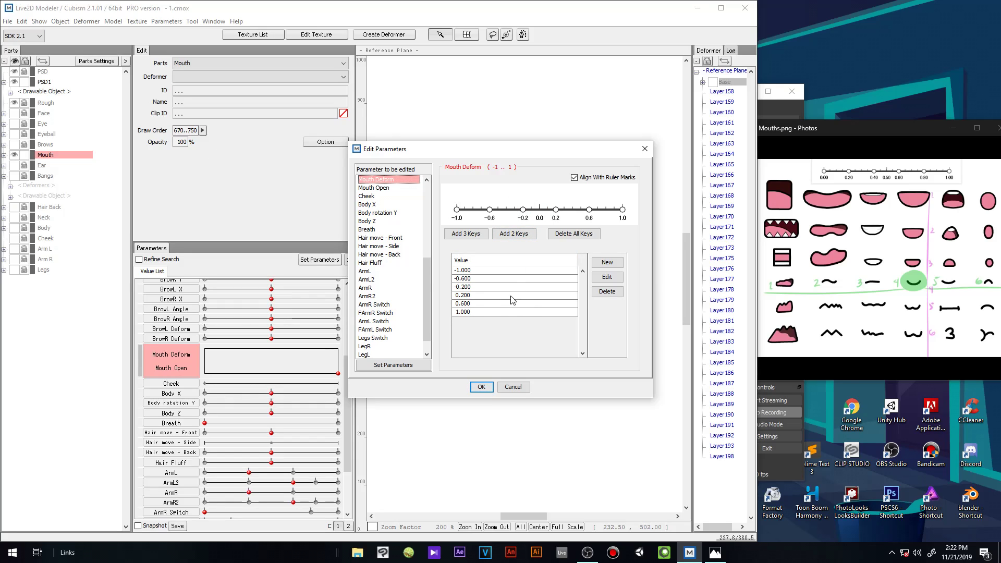
Step: Give the Mouth Open parameter six keys at 0, 0.2, 0.4, 0.6, 0.8 and 1 and apply the parameter edits
{"action": "left_click", "coordinate": [395, 188]}
{"action": "left_click", "coordinate": [515, 209]}
{"action": "left_click", "coordinate": [564, 209]}
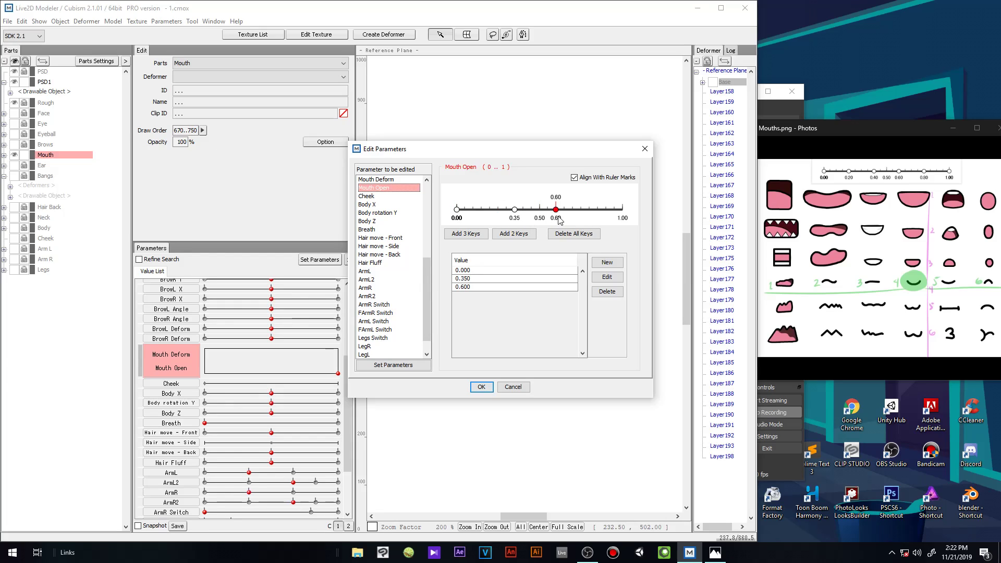
{"action": "left_click", "coordinate": [490, 209]}
{"action": "left_click_drag", "start_coordinate": [514, 209], "coordinate": [556, 209]}
{"action": "left_click", "coordinate": [623, 209]}
{"action": "left_click", "coordinate": [589, 209]}
{"action": "left_click", "coordinate": [480, 387]}
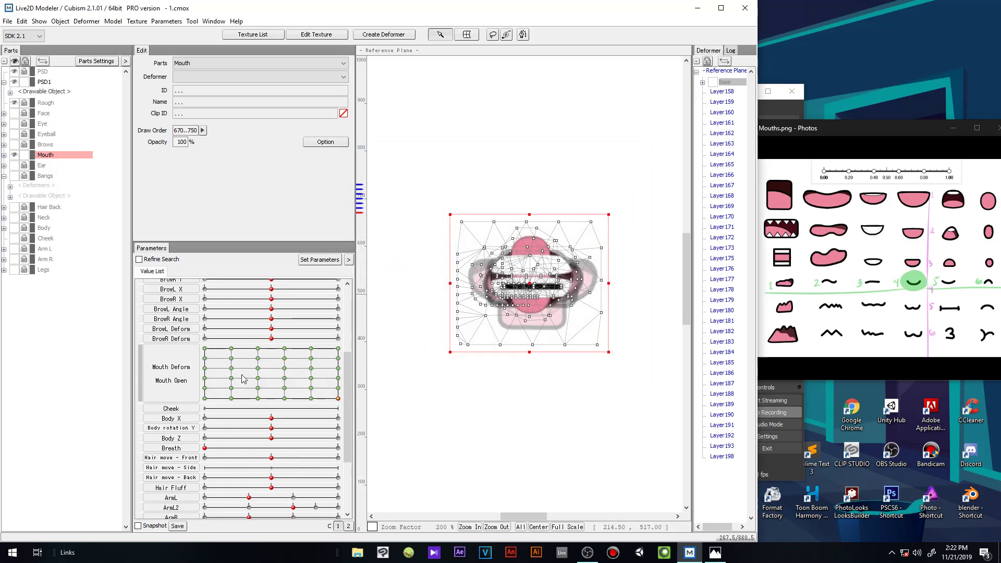
Step: Hide the Mouth part and the imported PSD1 layers except Layer193, and select Layer193
{"action": "left_click", "coordinate": [309, 370]}
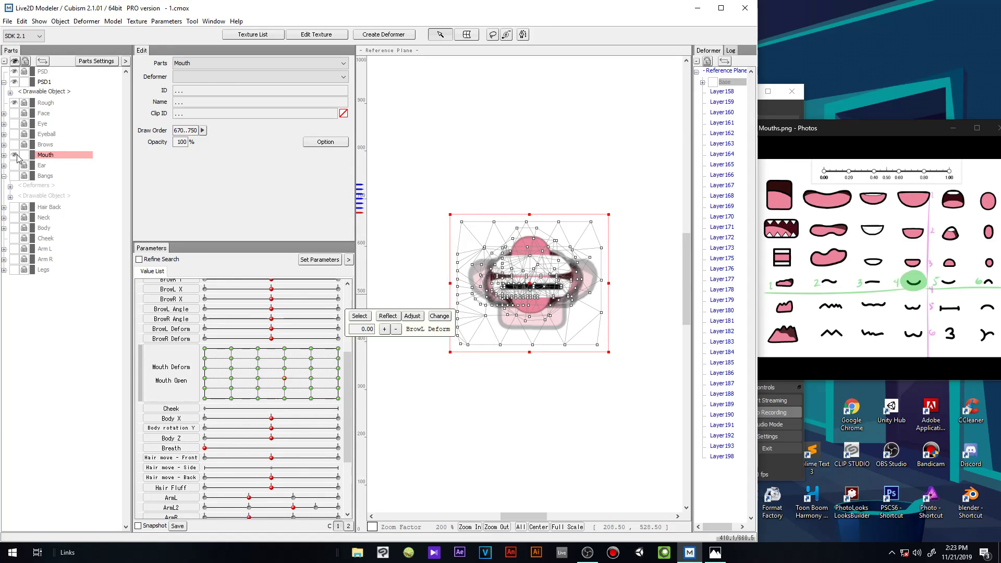
{"action": "left_click", "coordinate": [14, 154]}
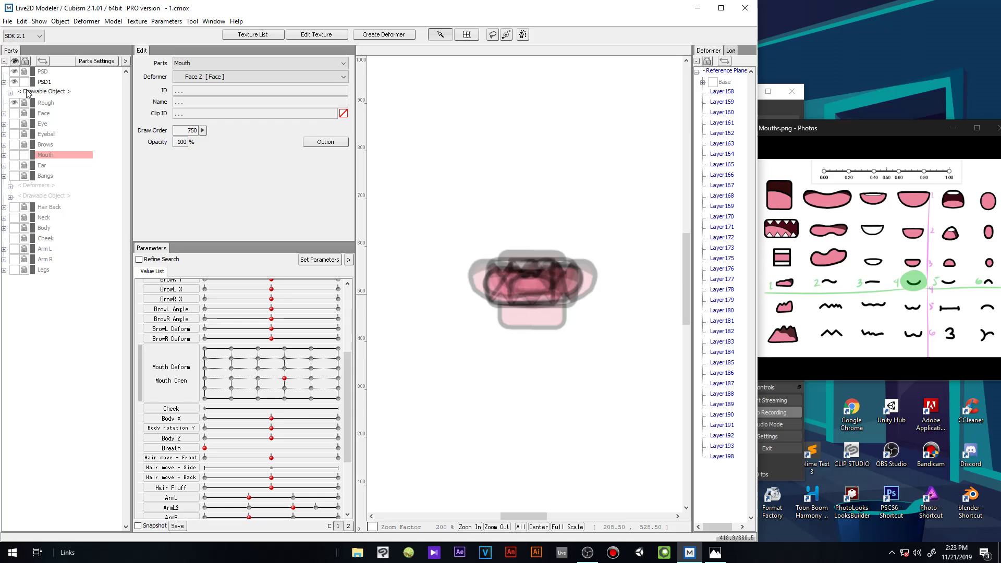
{"action": "left_click", "coordinate": [10, 93]}
{"action": "left_click", "coordinate": [57, 103]}
{"action": "left_click_drag", "start_coordinate": [28, 104], "coordinate": [27, 289]}
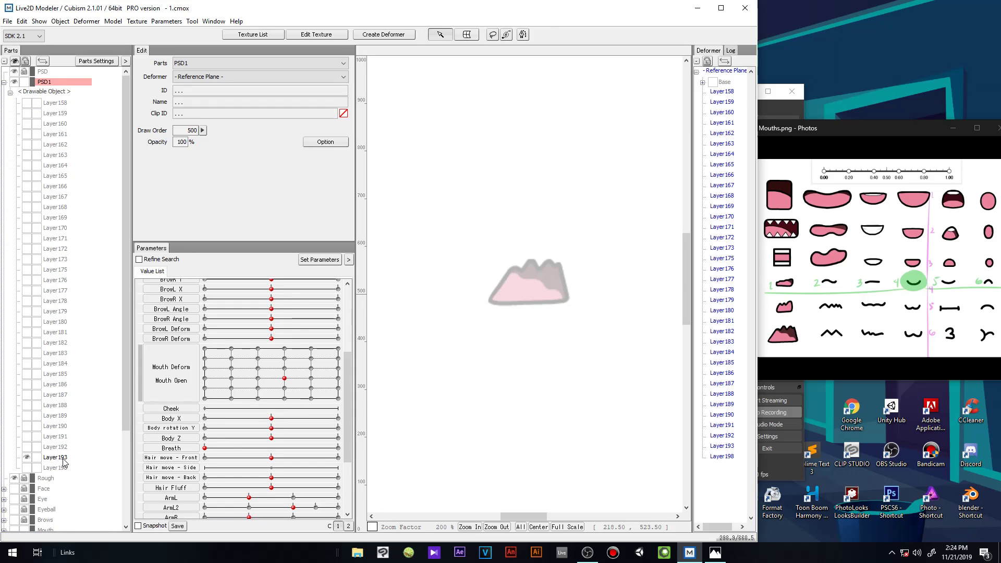
{"action": "left_click", "coordinate": [64, 459]}
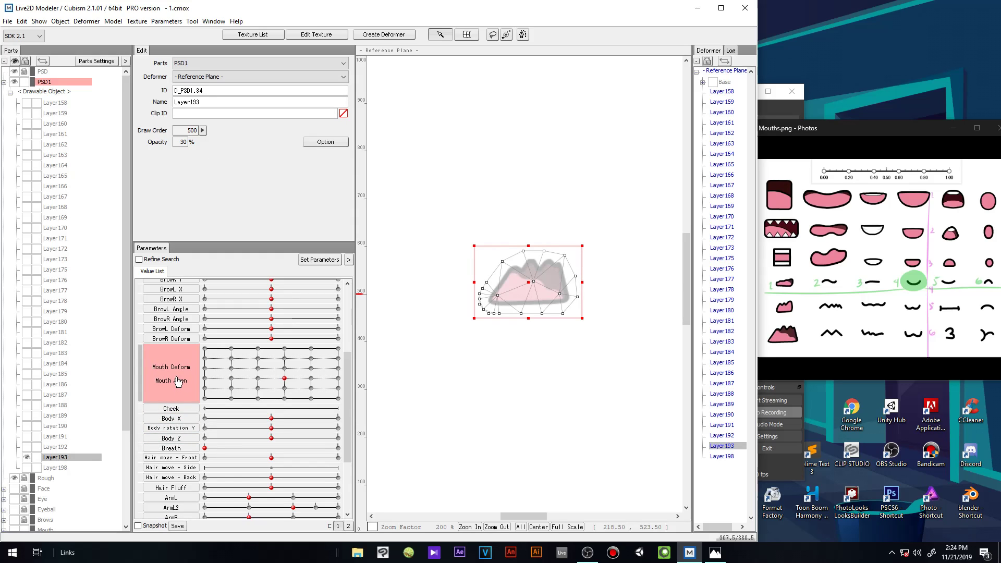
Step: Give Layer193 a single key at Mouth Deform -1 and Mouth Open 0 on the linked mouth parameters
{"action": "left_click", "coordinate": [205, 400]}
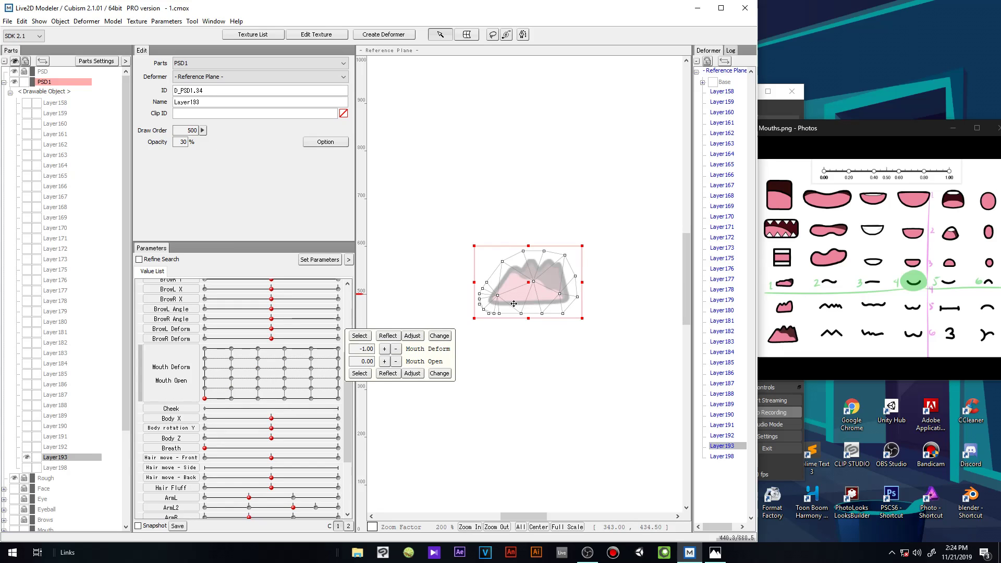
{"action": "double_click", "coordinate": [168, 373]}
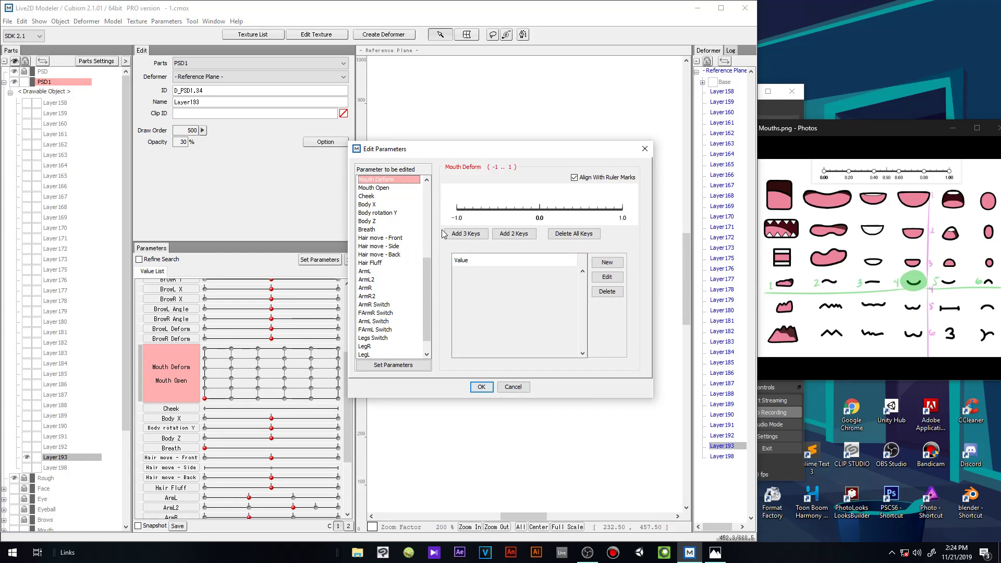
{"action": "left_click", "coordinate": [466, 234]}
{"action": "left_click", "coordinate": [482, 387]}
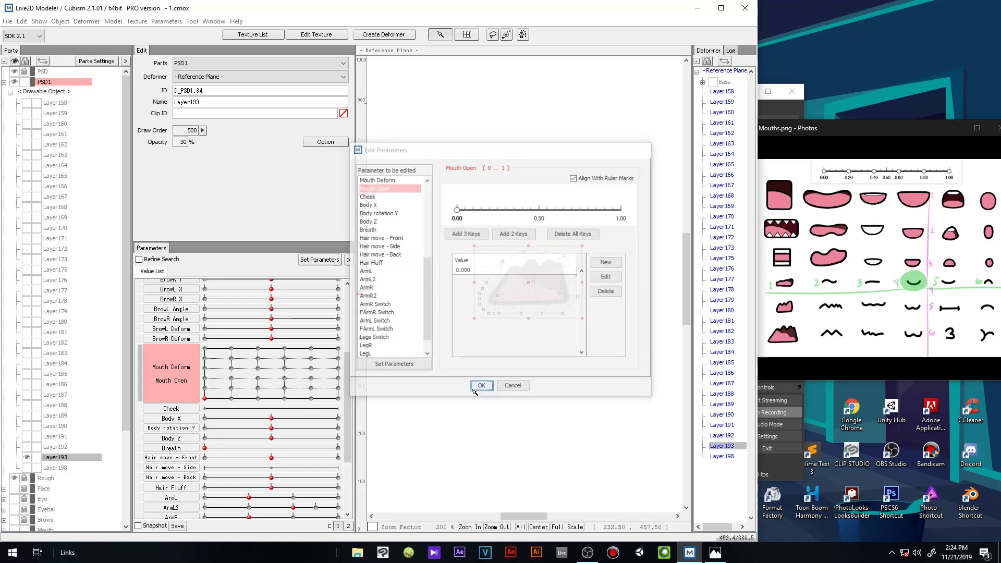
{"action": "left_click", "coordinate": [224, 399]}
{"action": "double_click", "coordinate": [195, 396]}
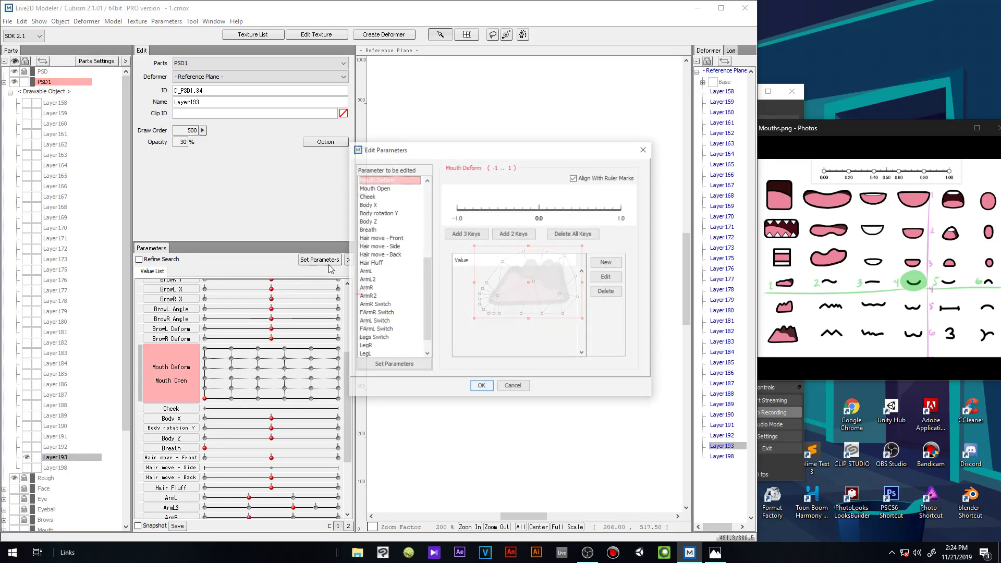
{"action": "left_click", "coordinate": [389, 188]}
{"action": "left_click", "coordinate": [455, 207]}
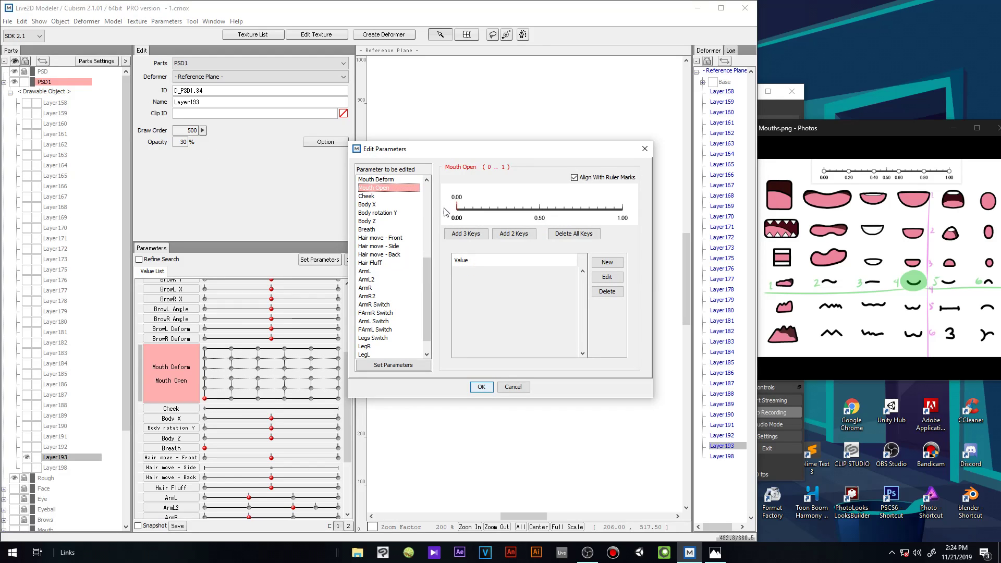
{"action": "left_click", "coordinate": [409, 180]}
{"action": "left_click", "coordinate": [459, 234]}
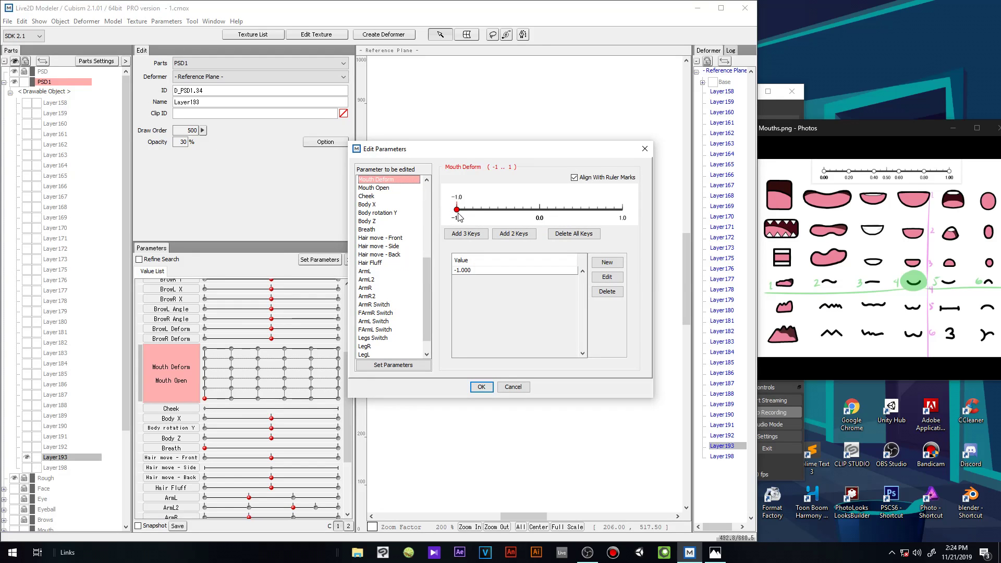
{"action": "left_click", "coordinate": [481, 387]}
{"action": "double_click", "coordinate": [197, 381]}
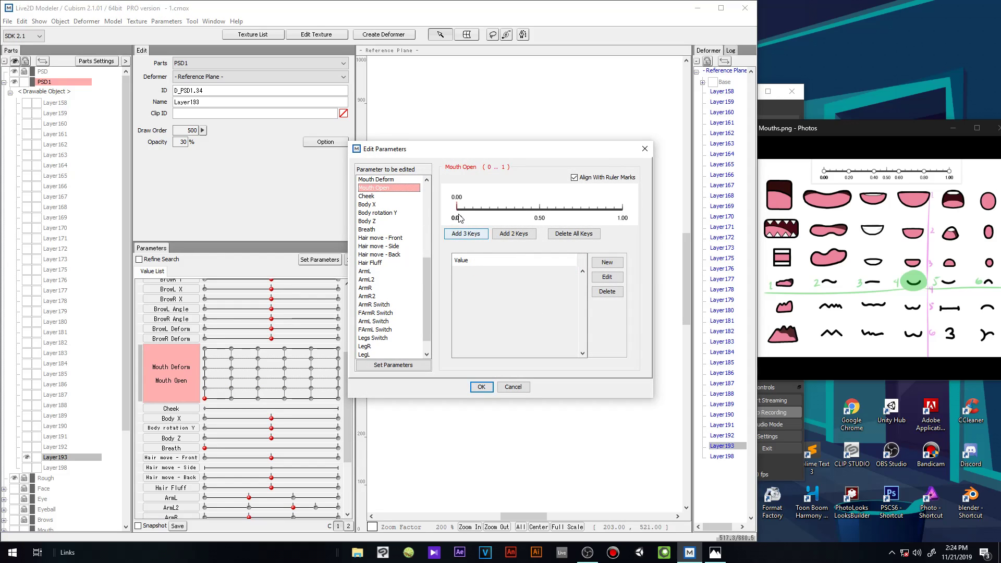
{"action": "left_click", "coordinate": [475, 389]}
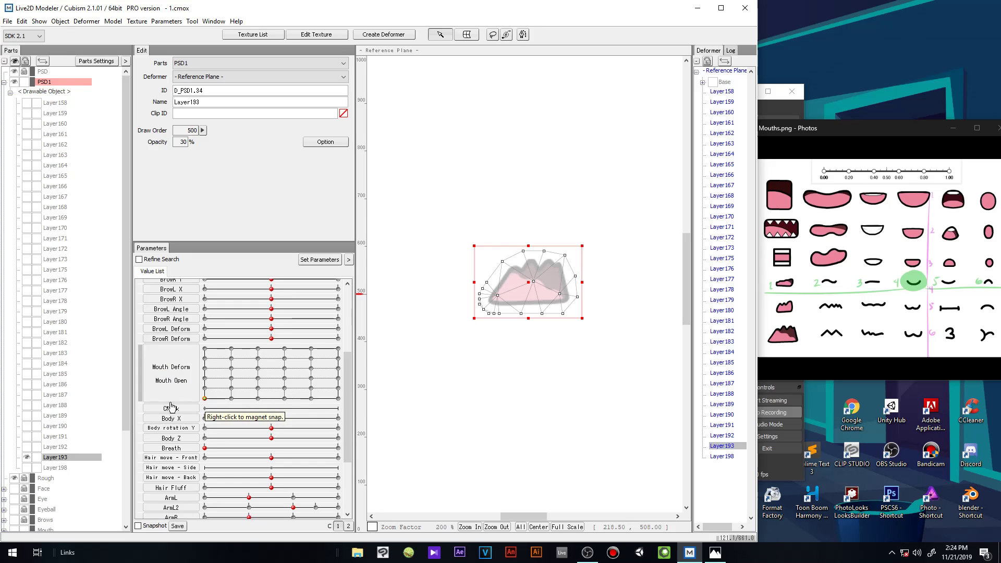
Step: Show and select Layer192, and give it a single key at Mouth Deform -1 and Mouth Open 0.2
{"action": "left_click", "coordinate": [41, 449]}
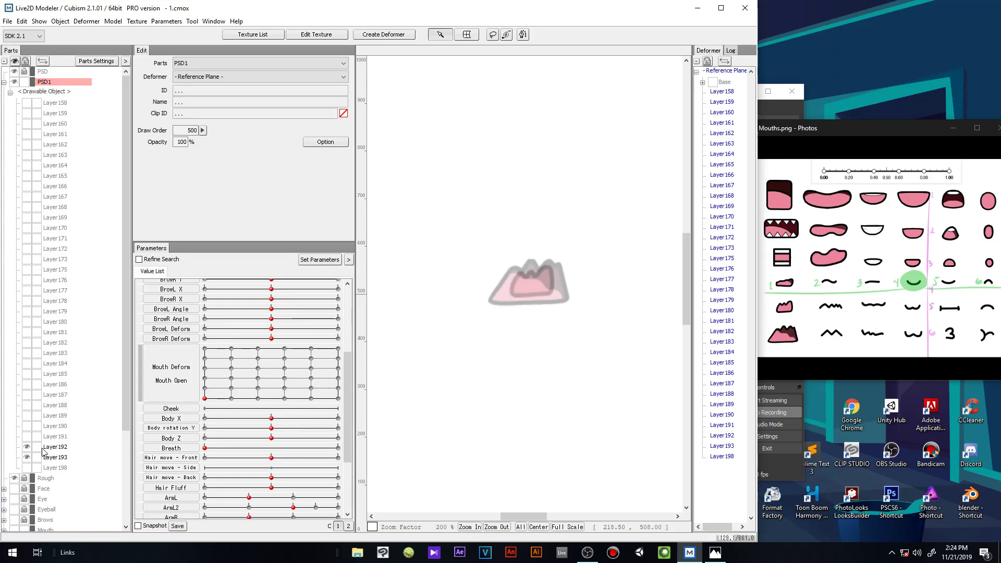
{"action": "double_click", "coordinate": [190, 385]}
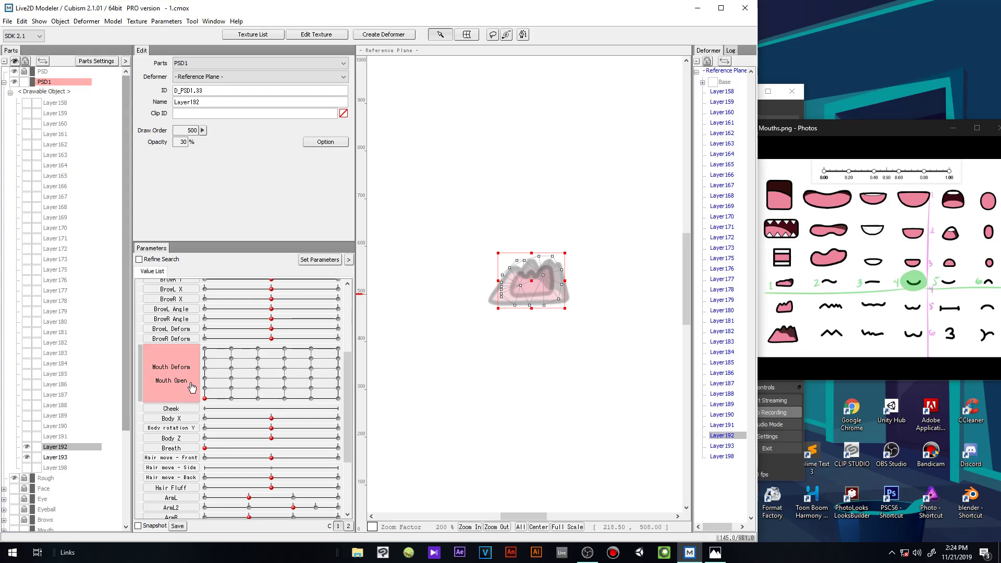
{"action": "left_click", "coordinate": [457, 209]}
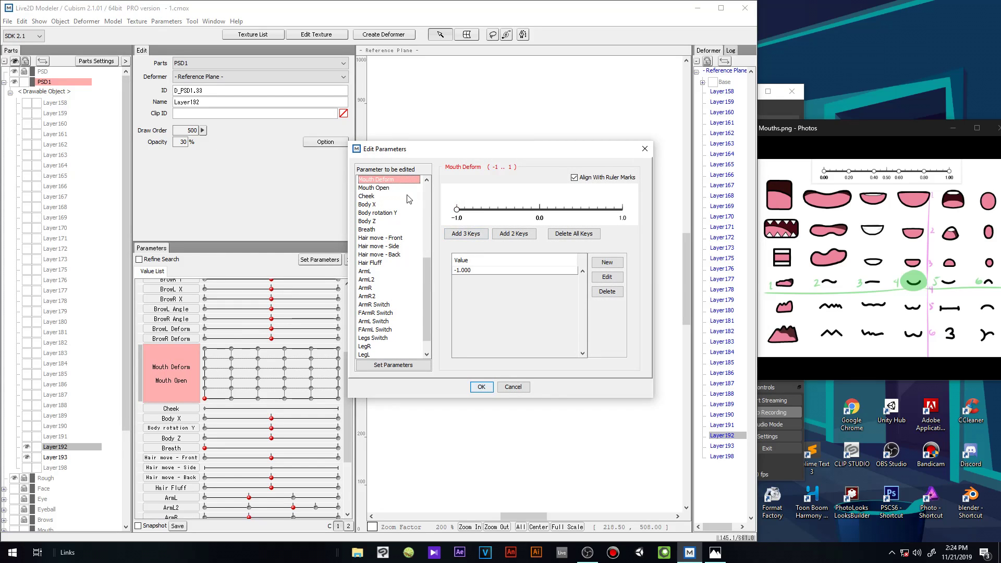
{"action": "left_click", "coordinate": [401, 190]}
{"action": "left_click", "coordinate": [489, 215]}
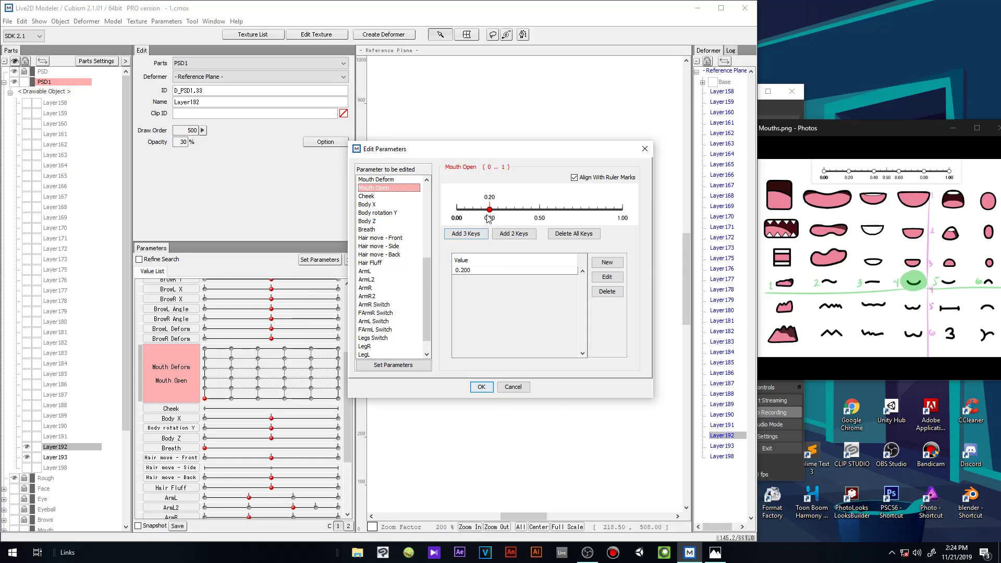
{"action": "left_click", "coordinate": [478, 387]}
{"action": "left_click", "coordinate": [205, 388]}
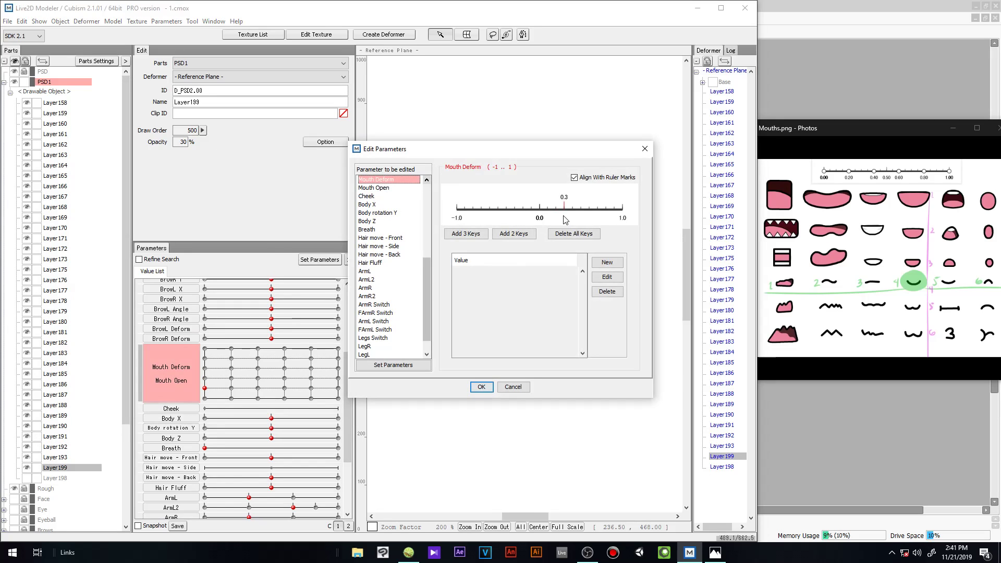
Step: Give Layer199 a single key at Mouth Deform 0.6 and Mouth Open 1 and apply the parameter edits
{"action": "left_click", "coordinate": [589, 208]}
{"action": "left_click", "coordinate": [591, 211]}
{"action": "left_click", "coordinate": [400, 195]}
{"action": "left_click", "coordinate": [400, 189]}
{"action": "left_click", "coordinate": [623, 209]}
{"action": "left_click", "coordinate": [482, 386]}
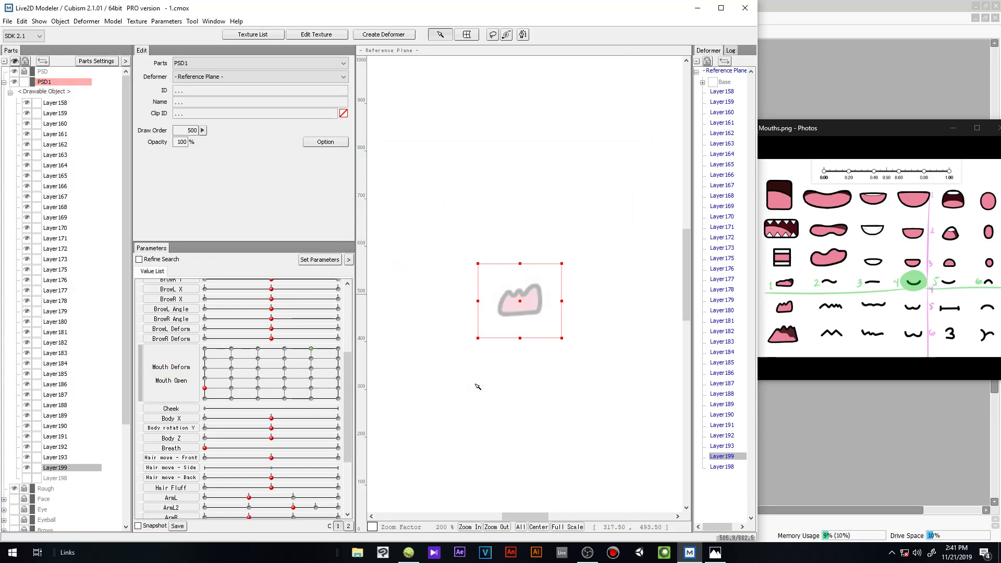
Step: Review the mouth shapes at every Mouth Open key for Mouth Deform 0.6 and 1
{"action": "left_click", "coordinate": [310, 349]}
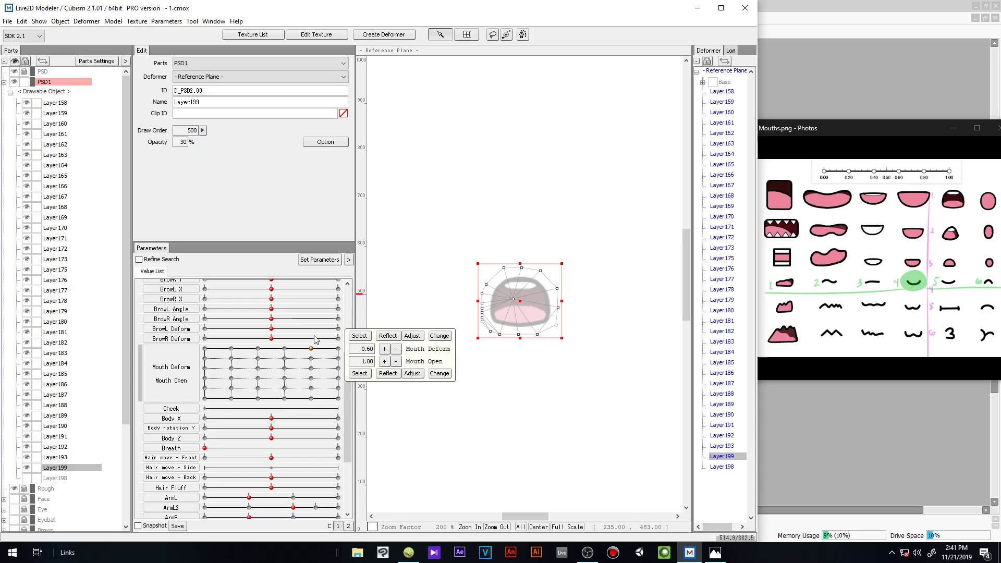
{"action": "left_click", "coordinate": [310, 358]}
{"action": "left_click", "coordinate": [311, 368]}
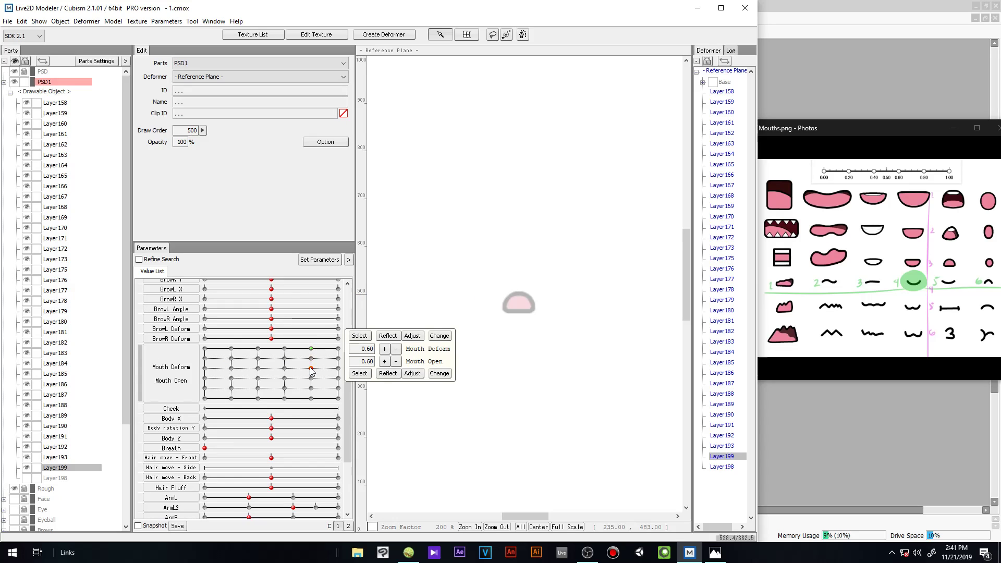
{"action": "left_click", "coordinate": [311, 378]}
{"action": "left_click", "coordinate": [311, 387]}
{"action": "left_click", "coordinate": [311, 398]}
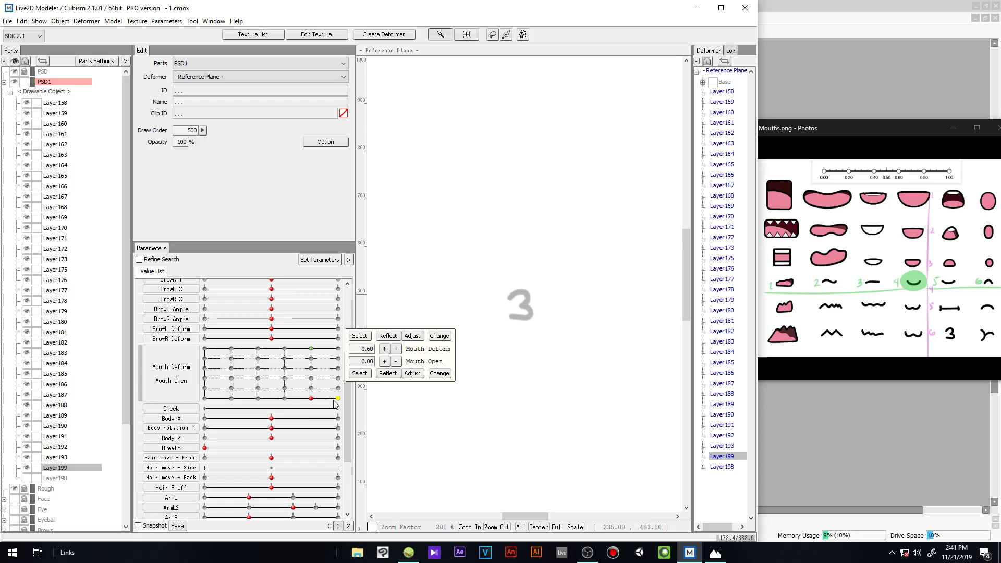
{"action": "left_click", "coordinate": [339, 398]}
{"action": "left_click", "coordinate": [338, 389]}
{"action": "left_click", "coordinate": [339, 379]}
{"action": "left_click", "coordinate": [339, 369]}
{"action": "left_click", "coordinate": [339, 358]}
{"action": "left_click", "coordinate": [338, 349]}
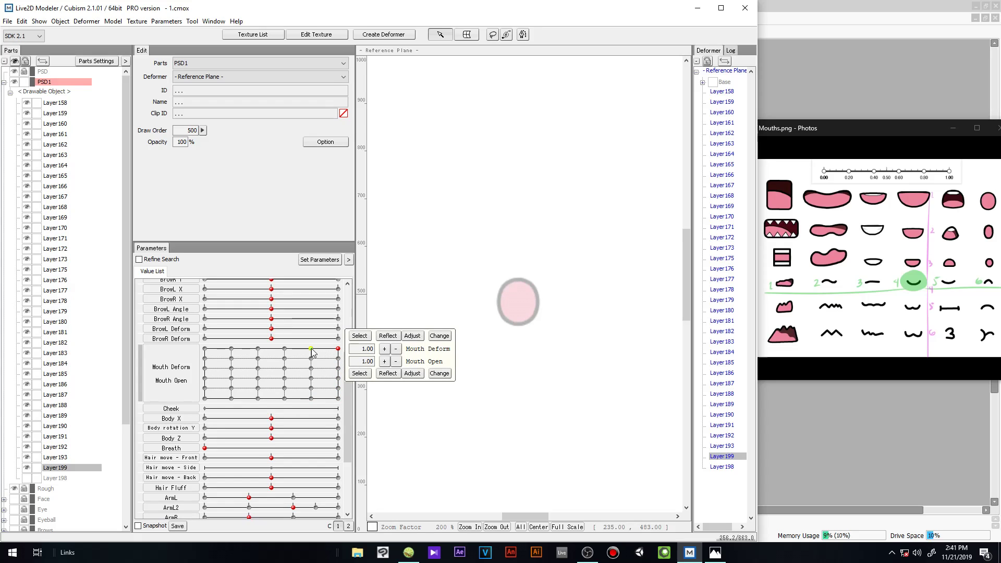
Step: Review the mouth shapes across the Mouth Open 1 row and down through the Mouth Deform -0.6 column
{"action": "left_click", "coordinate": [310, 348]}
{"action": "left_click", "coordinate": [284, 349]}
{"action": "left_click", "coordinate": [257, 348]}
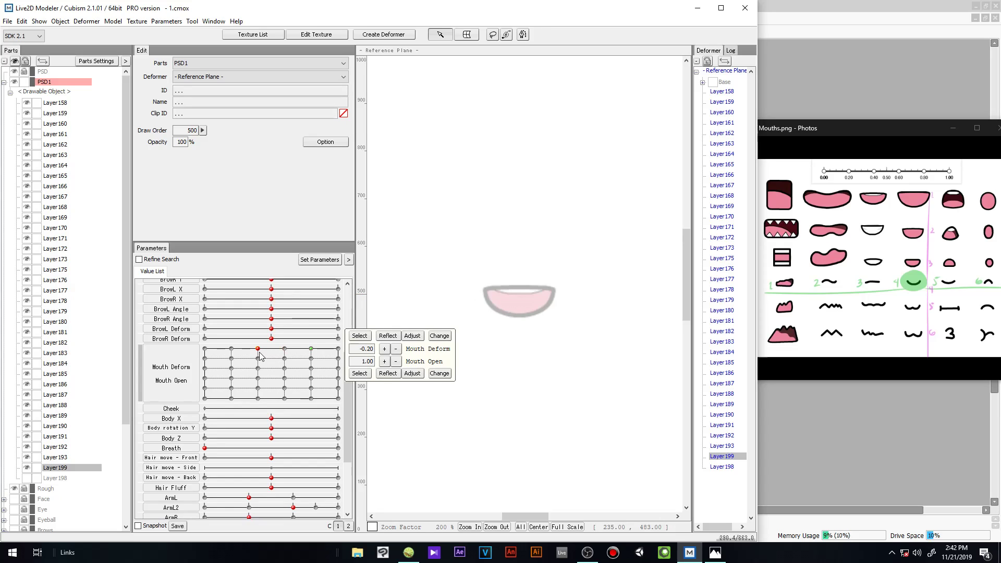
{"action": "left_click", "coordinate": [258, 358]}
{"action": "left_click", "coordinate": [231, 359]}
{"action": "left_click", "coordinate": [231, 368]}
{"action": "left_click", "coordinate": [231, 379]}
{"action": "left_click", "coordinate": [231, 389]}
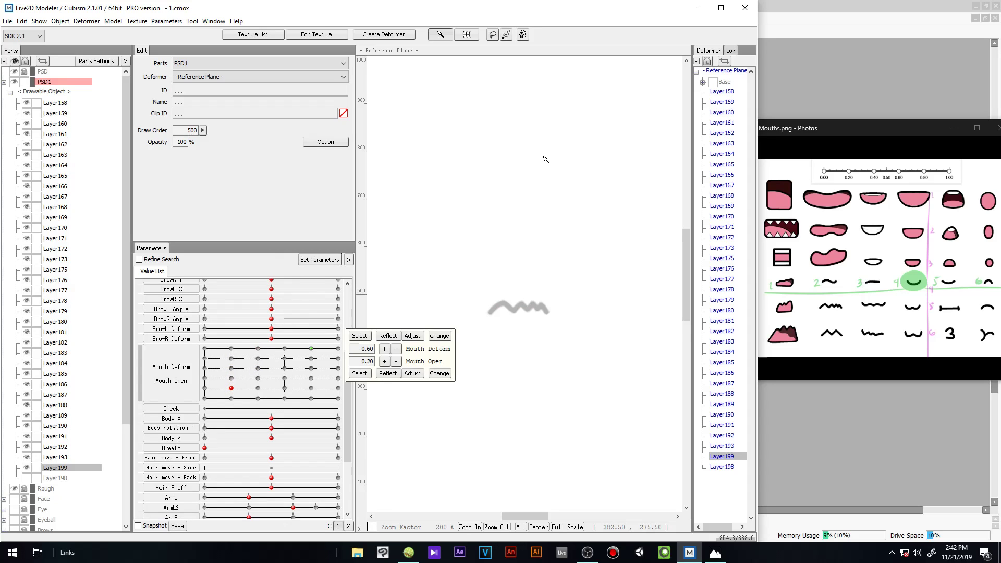
{"action": "scroll", "coordinate": [545, 159], "scroll_direction": "down", "scroll_amount": 1}
Step: Maximize the window and show the Mouth part with only its Lip Upper and Lip Lower objects visible
{"action": "left_click", "coordinate": [721, 8]}
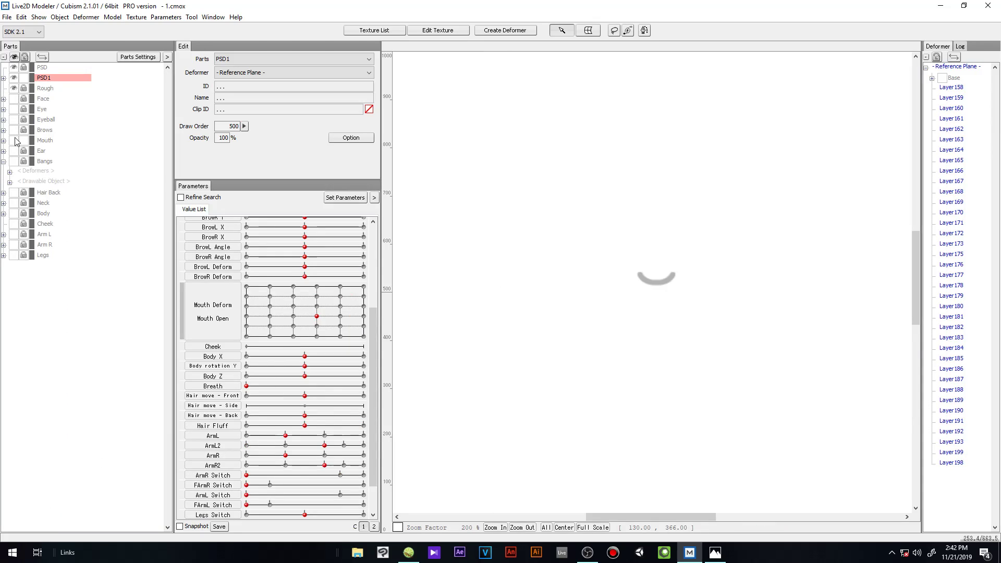
{"action": "left_click", "coordinate": [14, 140]}
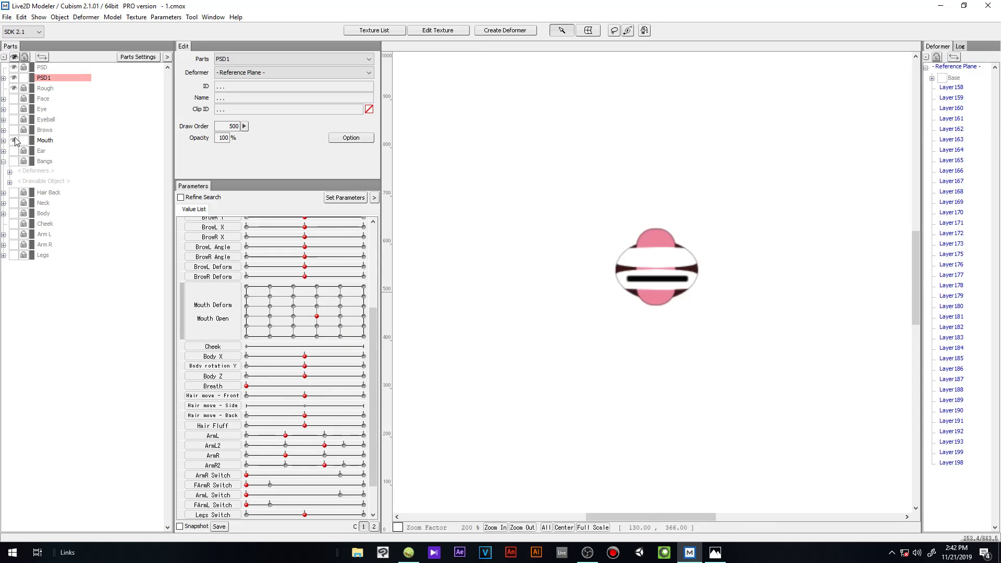
{"action": "left_click", "coordinate": [4, 141]}
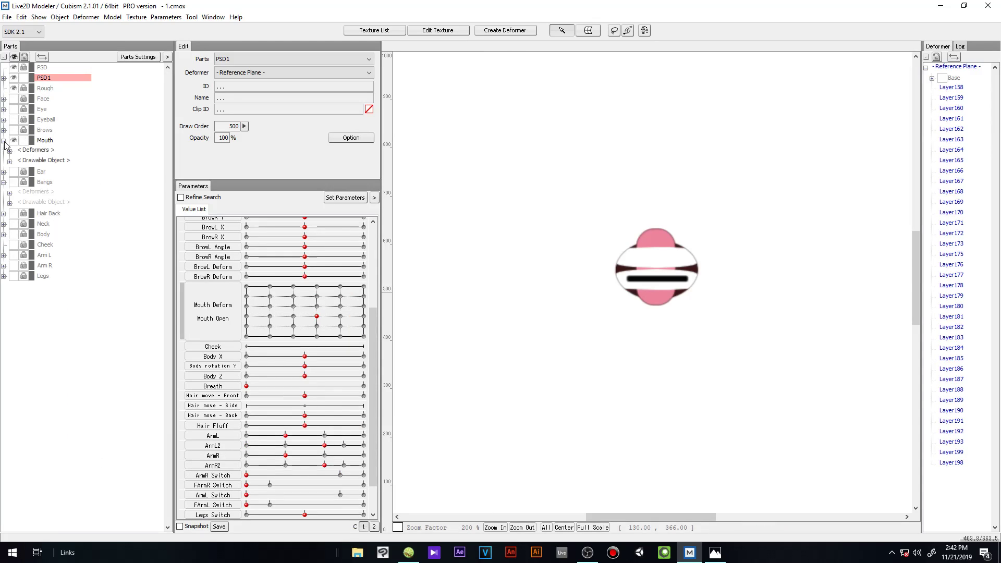
{"action": "left_click", "coordinate": [9, 161]}
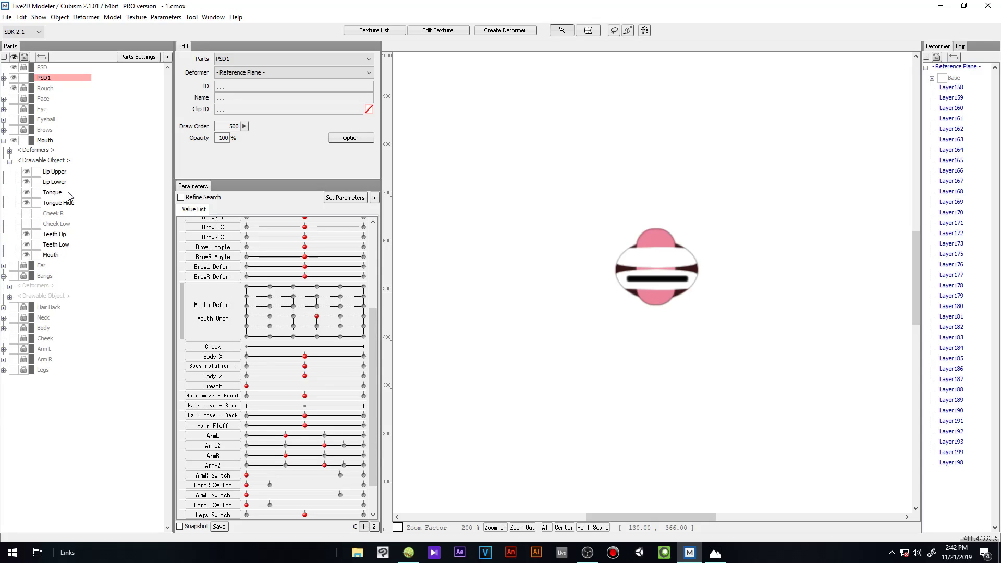
{"action": "left_click_drag", "start_coordinate": [28, 177], "coordinate": [28, 205]}
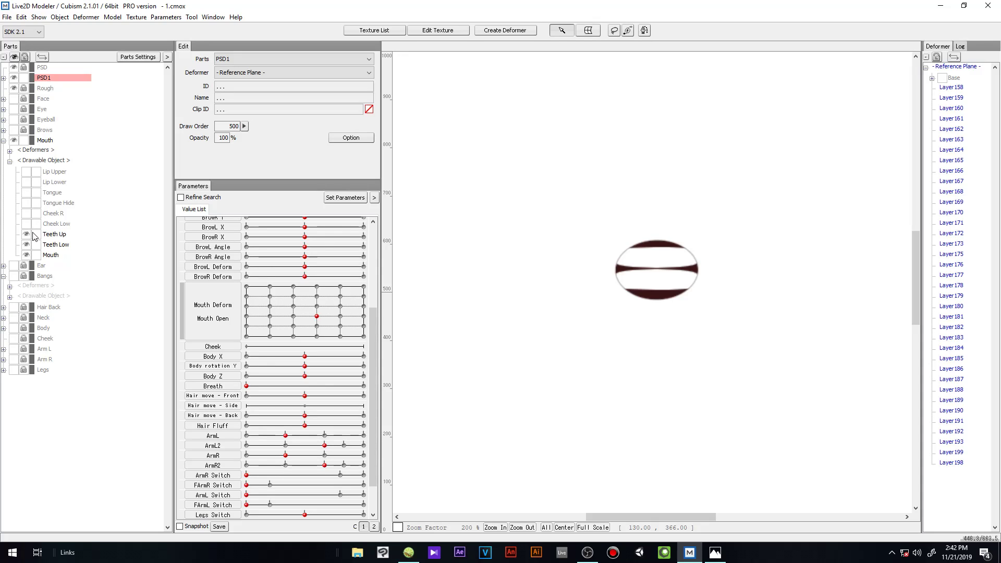
{"action": "left_click_drag", "start_coordinate": [26, 236], "coordinate": [27, 248]}
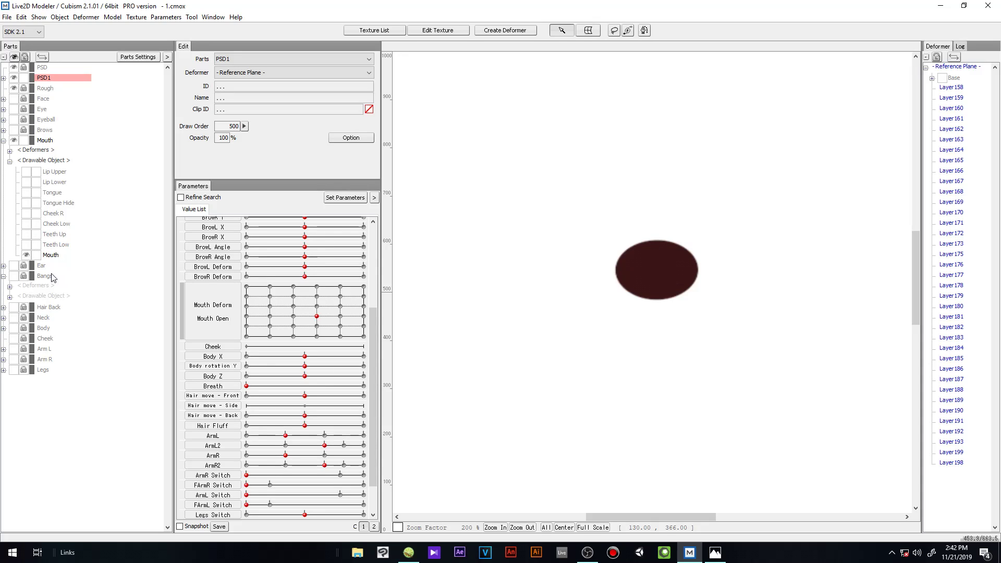
{"action": "left_click", "coordinate": [27, 255]}
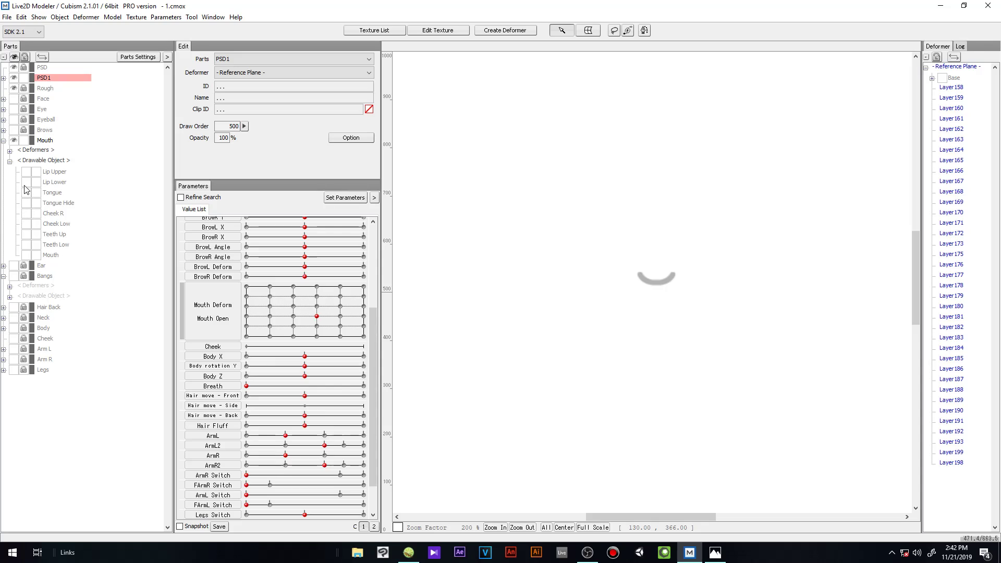
{"action": "left_click", "coordinate": [26, 182]}
{"action": "left_click", "coordinate": [27, 172]}
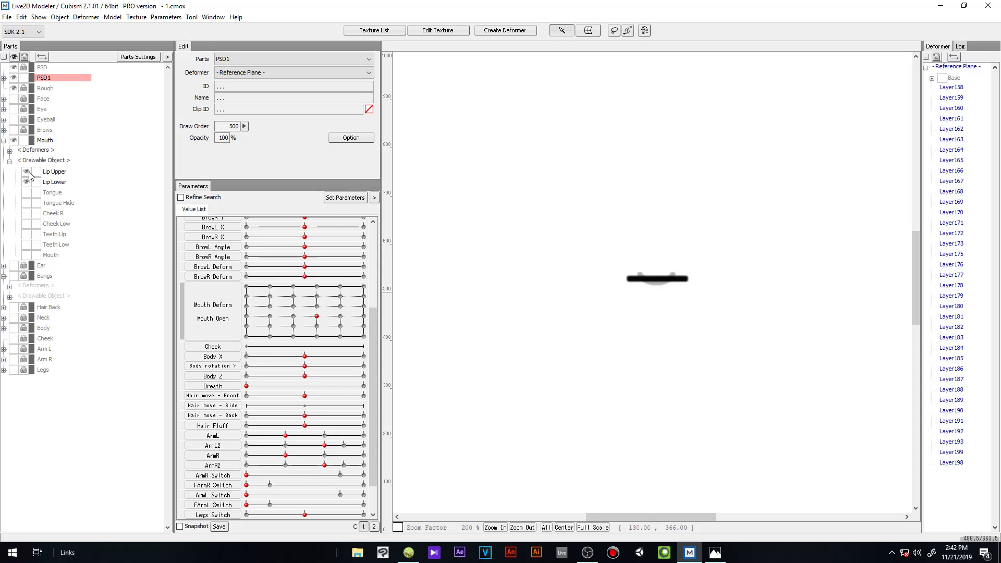
Step: Open Lip Lower's texture mesh for editing and insert a row of points just above the black lip line
{"action": "left_click", "coordinate": [57, 183]}
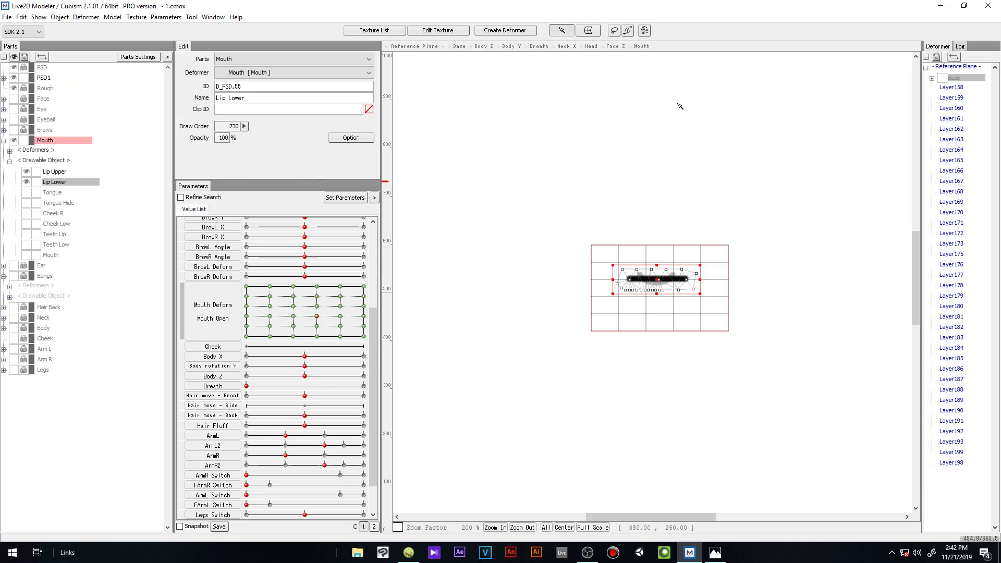
{"action": "left_click", "coordinate": [438, 30]}
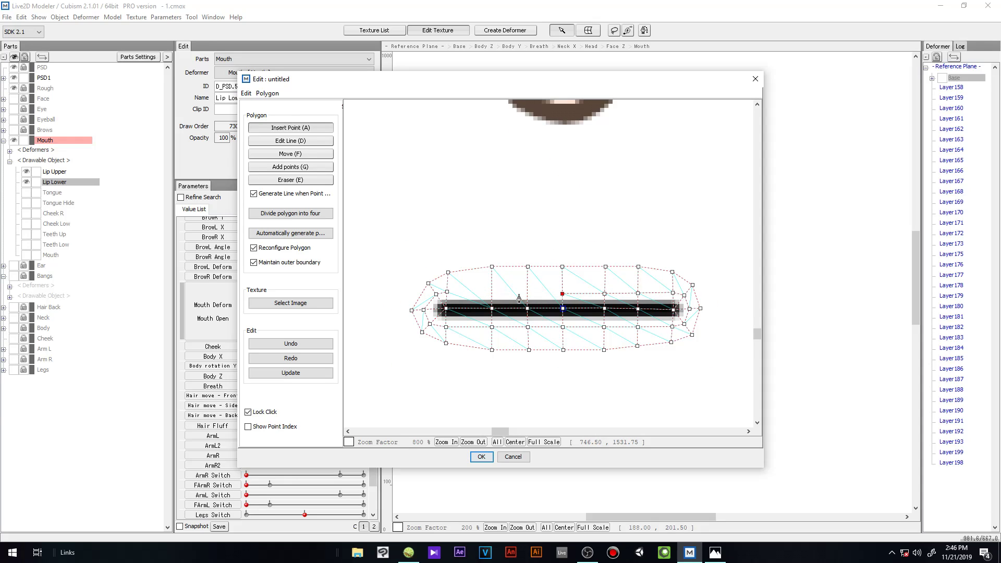
{"action": "left_click", "coordinate": [492, 293]}
{"action": "left_click", "coordinate": [447, 292]}
Step: Erase the outer ring of mesh points around Lip Lower and apply the tighter, denser polygon mesh
{"action": "key", "text": "e"}
{"action": "mouse_move", "coordinate": [432, 270]}
{"action": "left_mouse_down"}
{"action": "mouse_move", "coordinate": [768, 258]}
{"action": "mouse_move", "coordinate": [705, 271]}
{"action": "mouse_move", "coordinate": [712, 330]}
{"action": "mouse_move", "coordinate": [656, 357]}
{"action": "mouse_move", "coordinate": [510, 366]}
{"action": "mouse_move", "coordinate": [553, 349]}
{"action": "mouse_move", "coordinate": [402, 348]}
{"action": "mouse_move", "coordinate": [403, 303]}
{"action": "mouse_move", "coordinate": [452, 252]}
{"action": "left_mouse_up"}
{"action": "right_click", "coordinate": [495, 245]}
{"action": "left_click", "coordinate": [508, 252]}
{"action": "scroll", "coordinate": [730, 324], "scroll_direction": "up", "scroll_amount": 1}
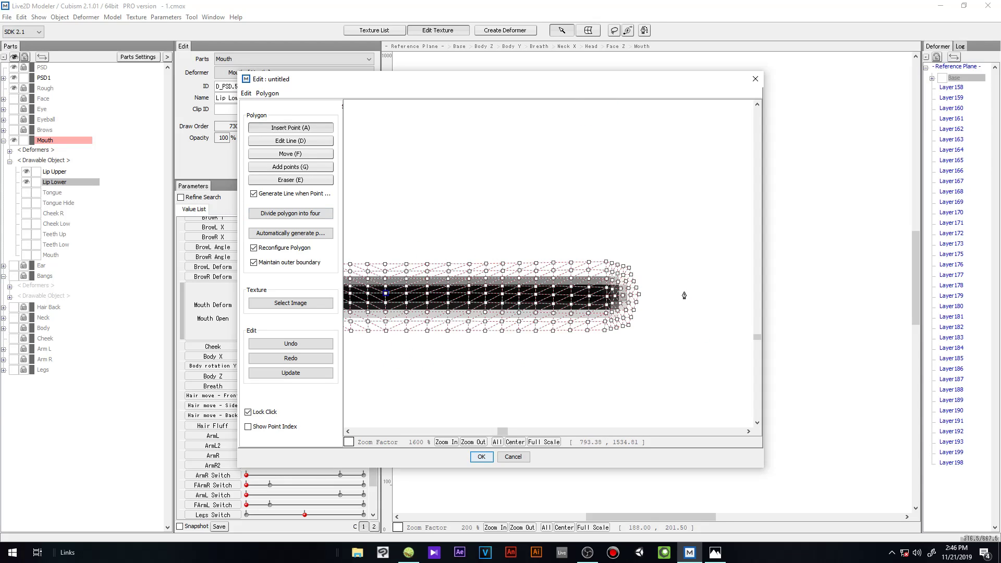
{"action": "key", "text": "e"}
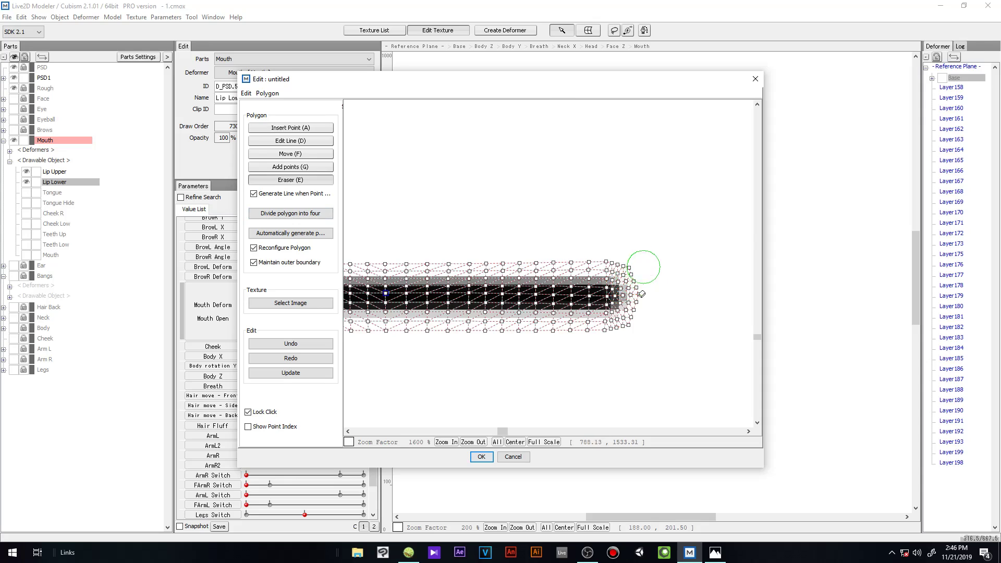
{"action": "scroll", "coordinate": [599, 312], "scroll_direction": "down", "scroll_amount": 1}
{"action": "left_click", "coordinate": [481, 456]}
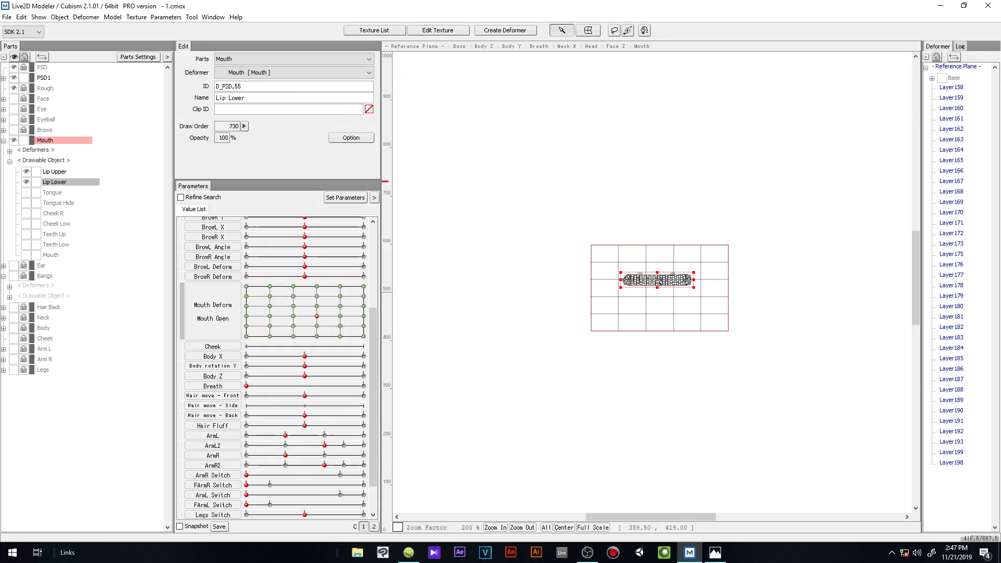
Step: Draw a deform curve along the Lip Upper line, with control points spaced from one end to the other
{"action": "scroll", "coordinate": [602, 316], "scroll_direction": "up", "scroll_amount": 1}
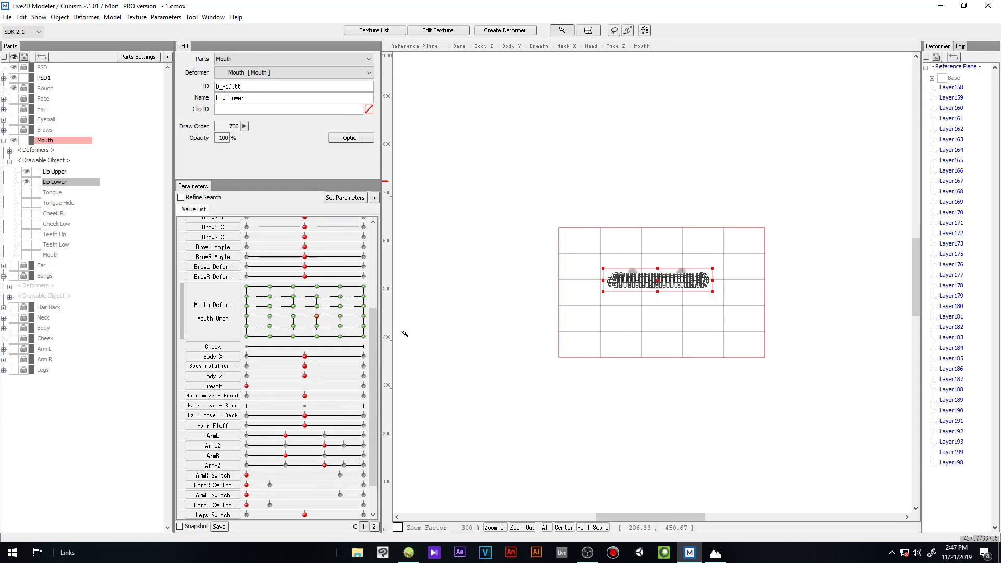
{"action": "left_click", "coordinate": [55, 171]}
{"action": "scroll", "coordinate": [485, 308], "scroll_direction": "up", "scroll_amount": 3}
{"action": "left_click", "coordinate": [473, 306]}
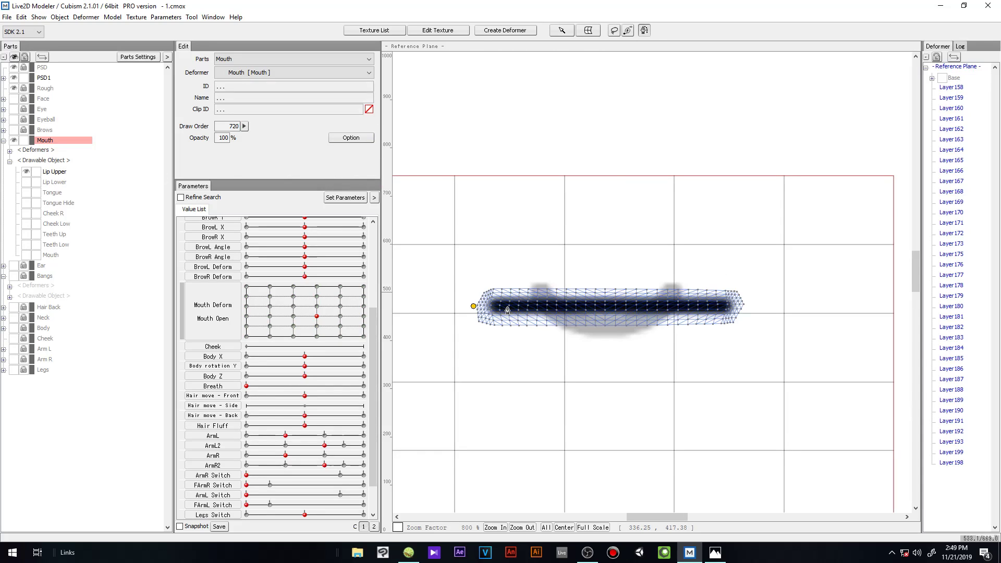
{"action": "left_click", "coordinate": [507, 307]}
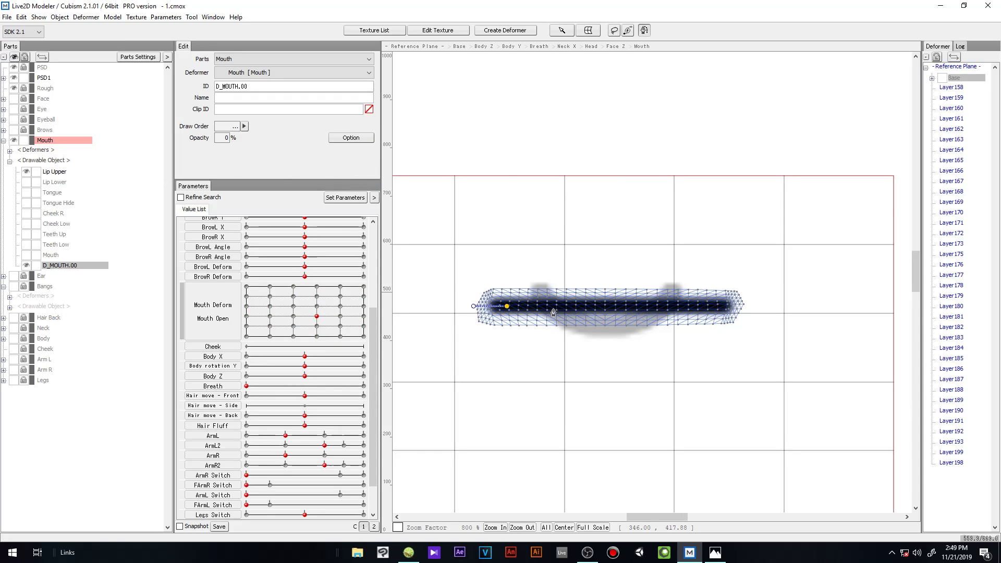
{"action": "left_click", "coordinate": [607, 310]}
{"action": "left_click", "coordinate": [709, 309]}
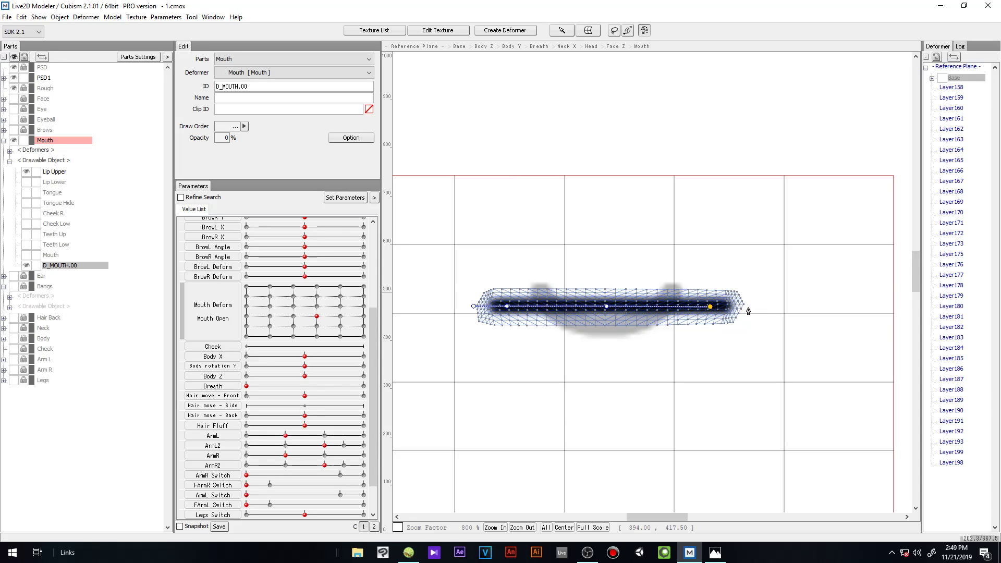
{"action": "left_click", "coordinate": [656, 309]}
{"action": "left_click", "coordinate": [555, 309]}
{"action": "left_click_drag", "start_coordinate": [555, 307], "coordinate": [556, 307]}
Step: Give the curve's Mouth Deform parameter six keys at -1, -0.6, -0.2, 0.2, 0.6 and 1
{"action": "left_click", "coordinate": [209, 312]}
{"action": "double_click", "coordinate": [219, 302]}
{"action": "left_click", "coordinate": [481, 234]}
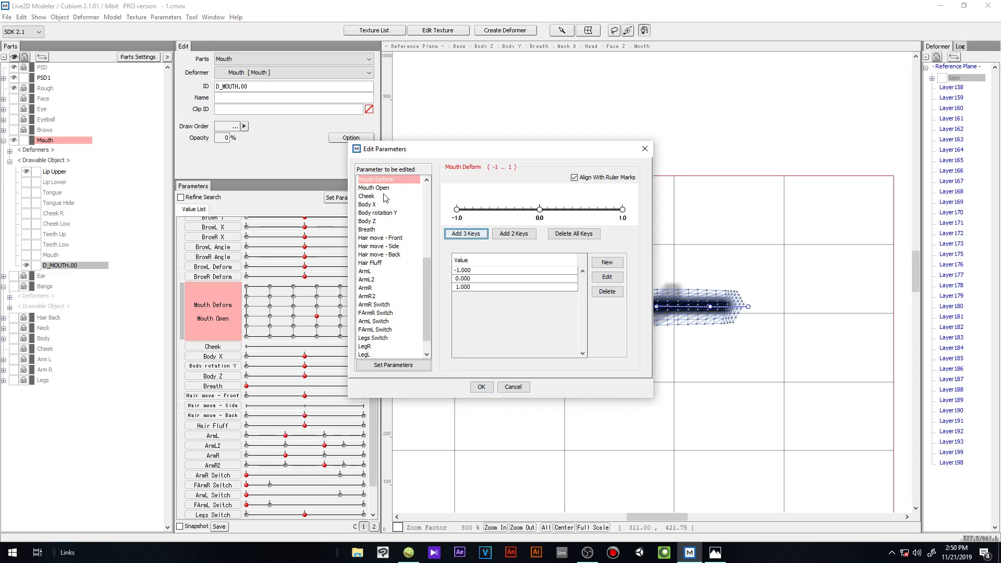
{"action": "left_click", "coordinate": [540, 210]}
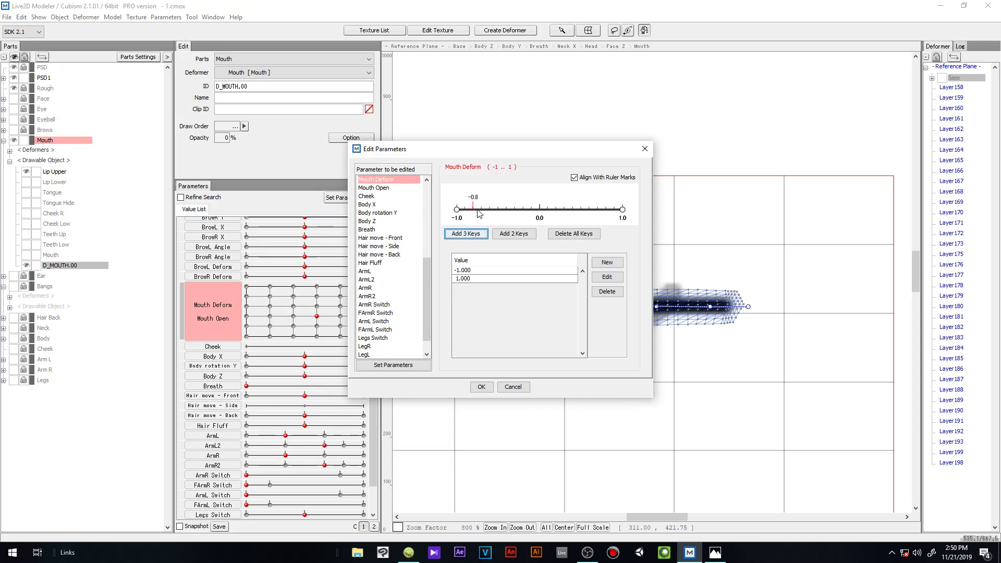
{"action": "left_click", "coordinate": [490, 210]}
{"action": "left_click", "coordinate": [523, 210]}
{"action": "left_click", "coordinate": [556, 210]}
{"action": "left_click", "coordinate": [605, 210]}
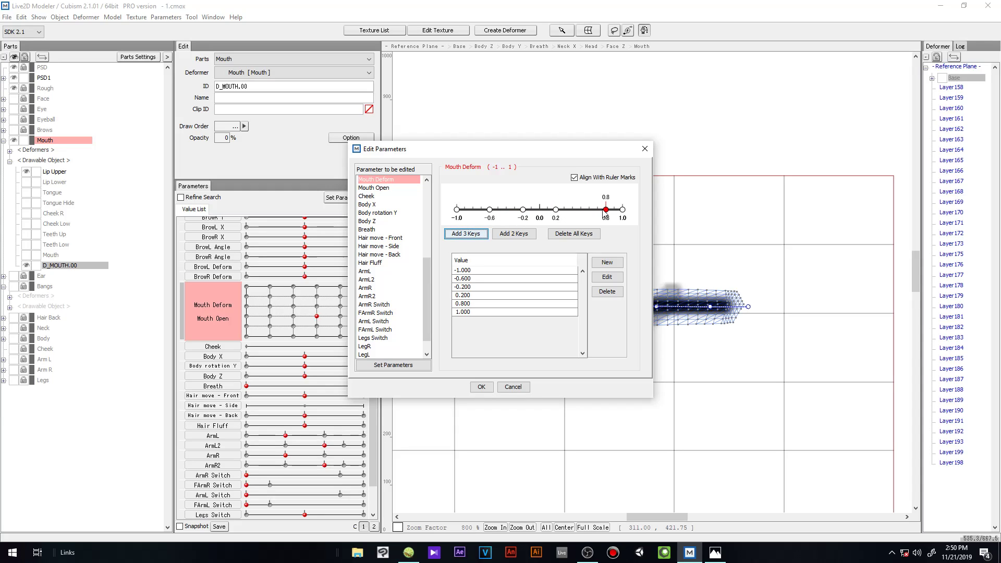
{"action": "left_click_drag", "start_coordinate": [604, 210], "coordinate": [589, 209]}
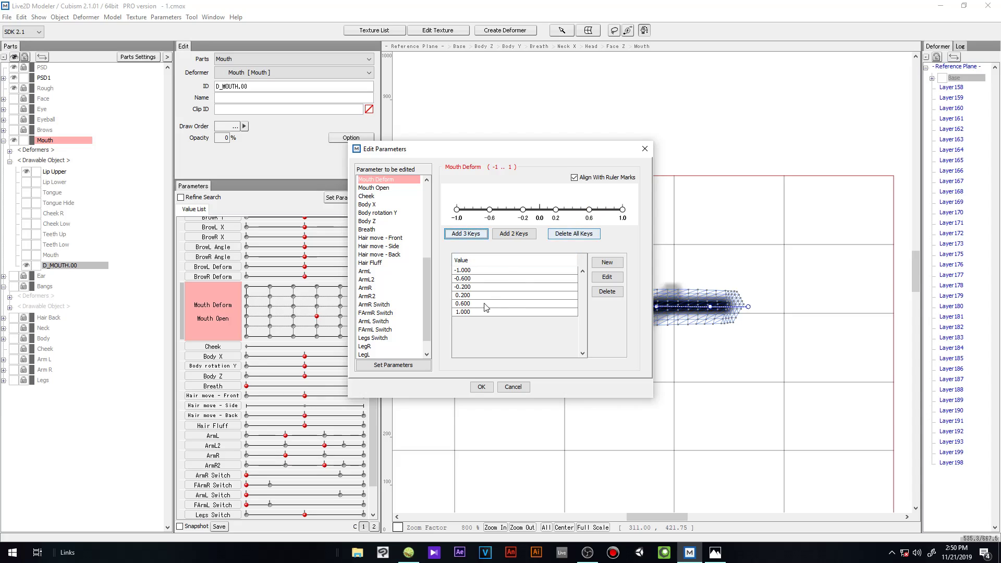
Step: Give the deform curve's Mouth Open parameter six keys at 0, 0.2, 0.4, 0.6, 0.8 and 1, and confirm the keys for Lip Upper
{"action": "left_click", "coordinate": [384, 188]}
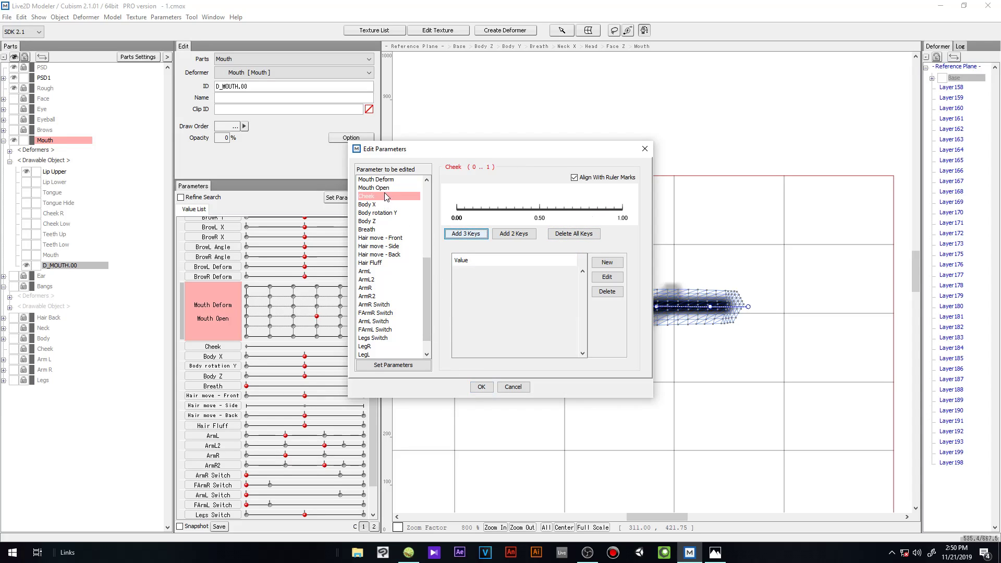
{"action": "left_click", "coordinate": [514, 233]}
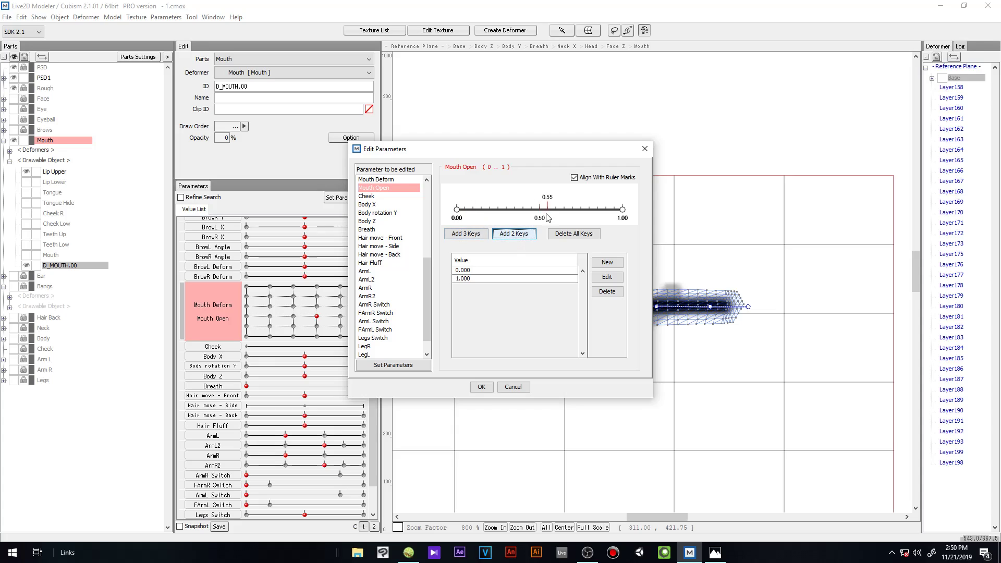
{"action": "left_click", "coordinate": [523, 209]}
{"action": "left_click", "coordinate": [555, 211]}
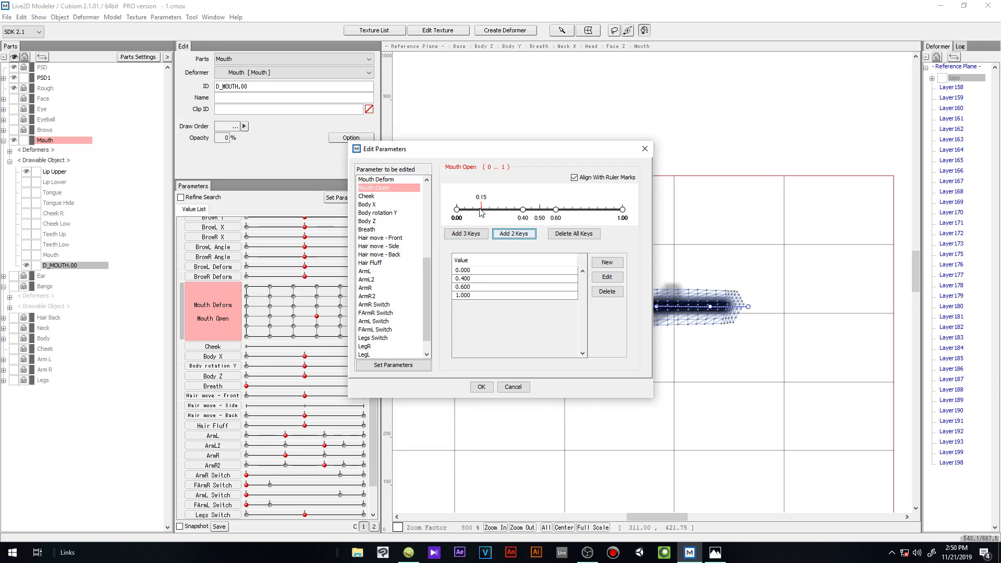
{"action": "left_click", "coordinate": [489, 211]}
{"action": "left_click", "coordinate": [589, 210]}
{"action": "left_click", "coordinate": [481, 387]}
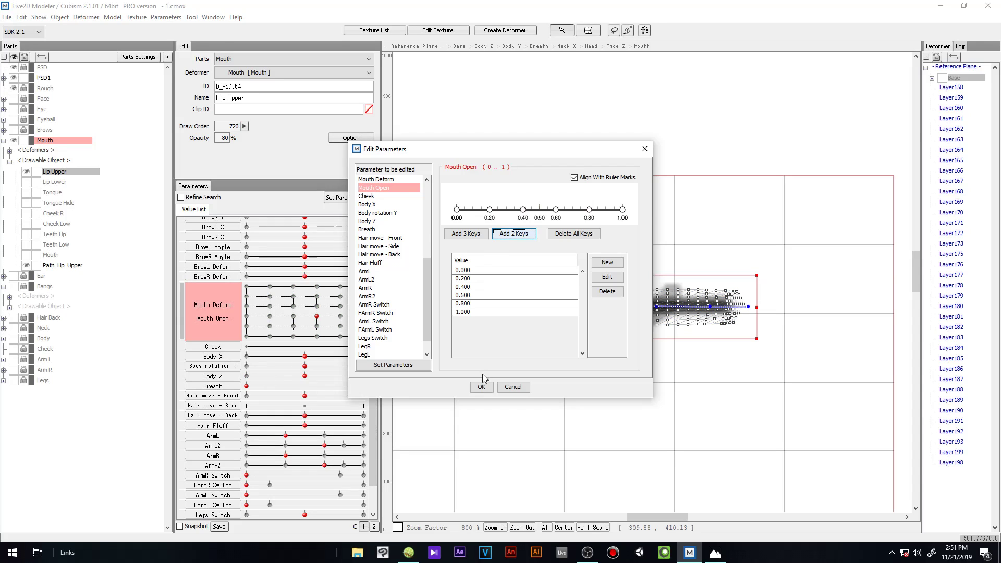
{"action": "left_click", "coordinate": [481, 386]}
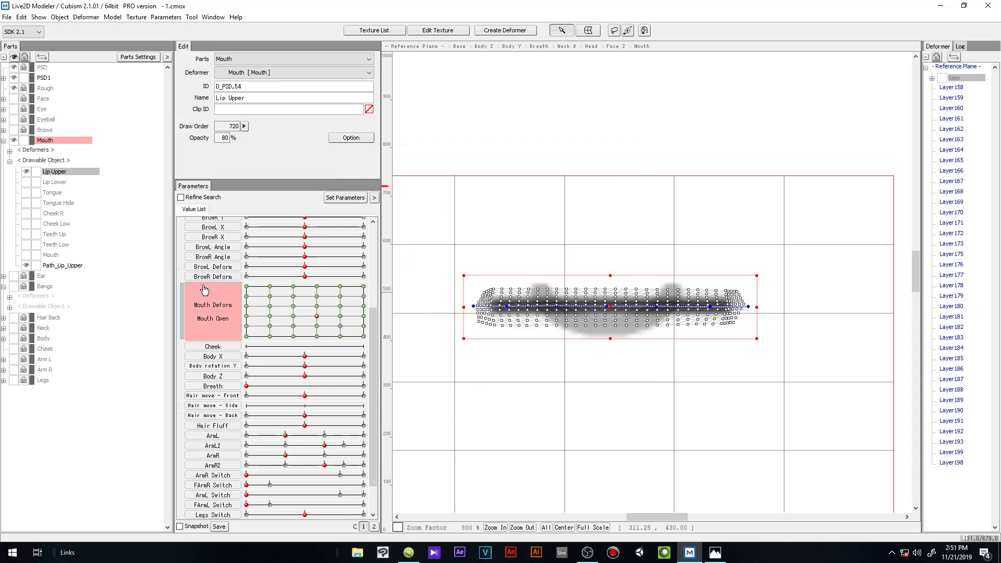
Step: At Mouth Deform 0.2 and Mouth Open 0.4, lower Path_Lip_Upper's middle and curve its right end upward to follow the rough smile
{"action": "left_click", "coordinate": [76, 266]}
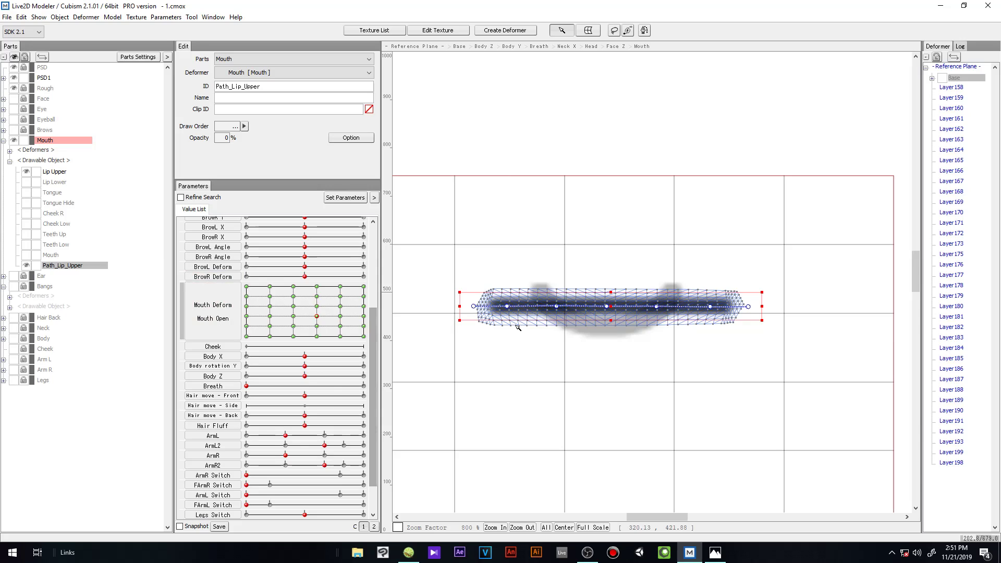
{"action": "left_click_drag", "start_coordinate": [616, 306], "coordinate": [607, 325]}
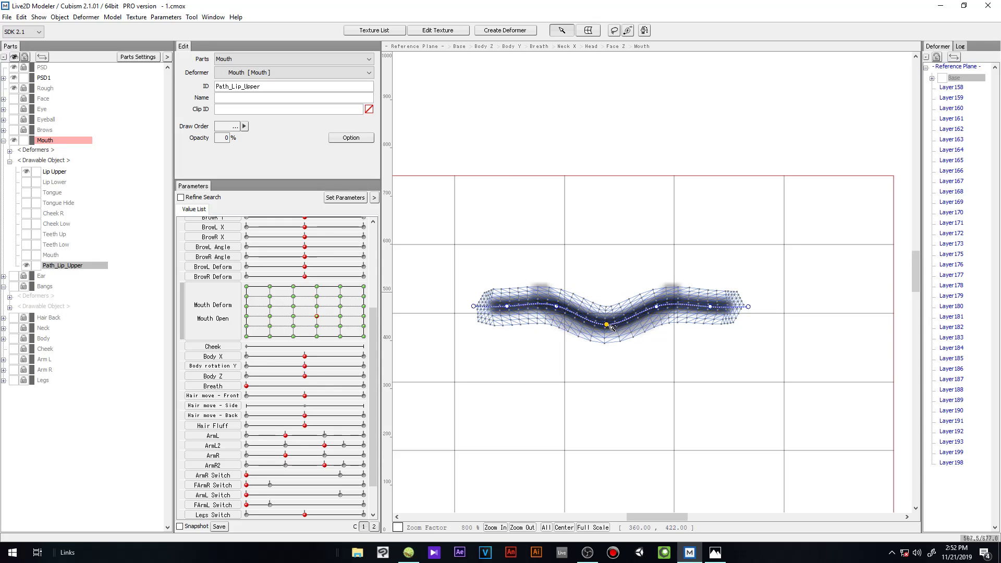
{"action": "left_click_drag", "start_coordinate": [661, 307], "coordinate": [646, 318]}
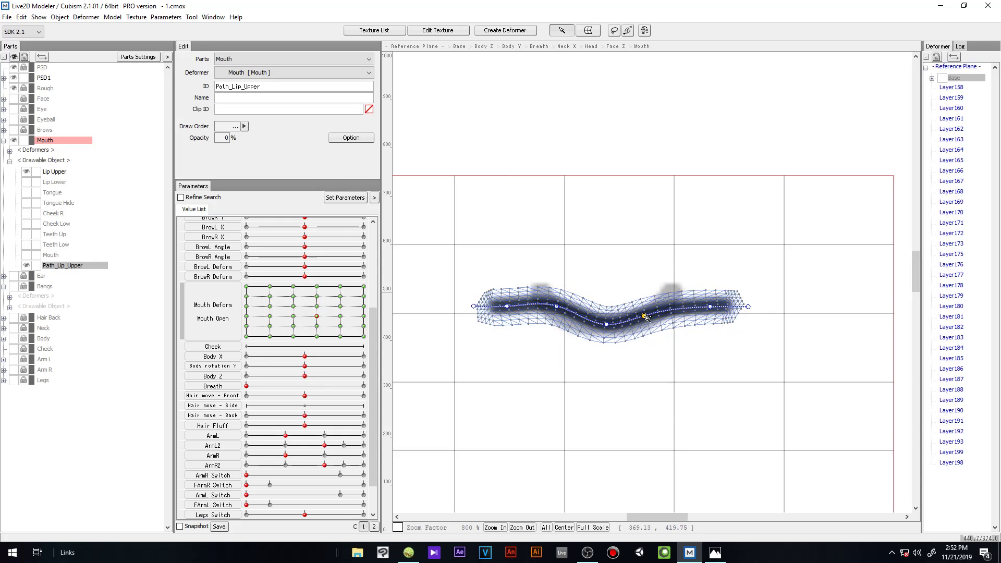
{"action": "left_click_drag", "start_coordinate": [561, 309], "coordinate": [573, 320]}
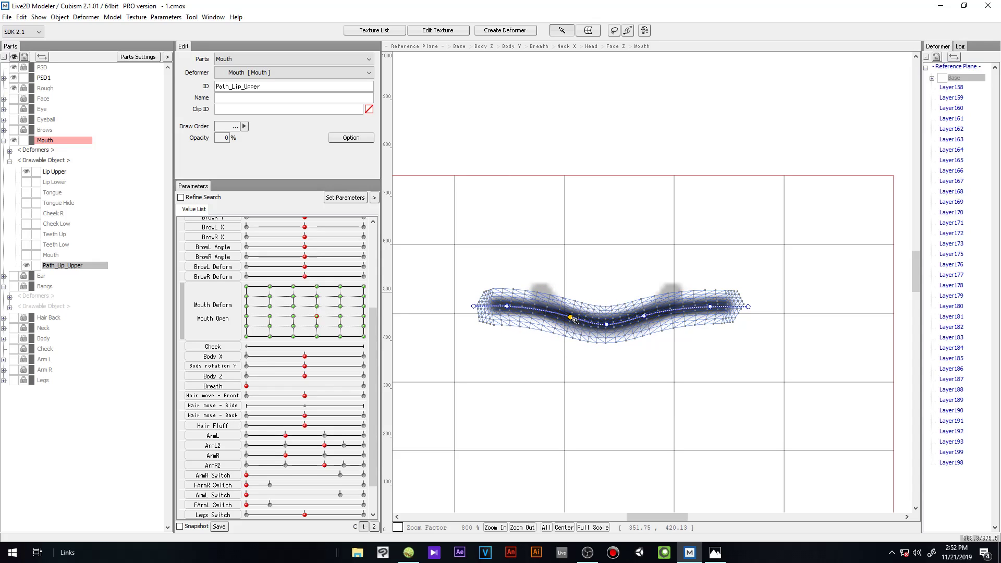
{"action": "left_click_drag", "start_coordinate": [710, 307], "coordinate": [675, 307]}
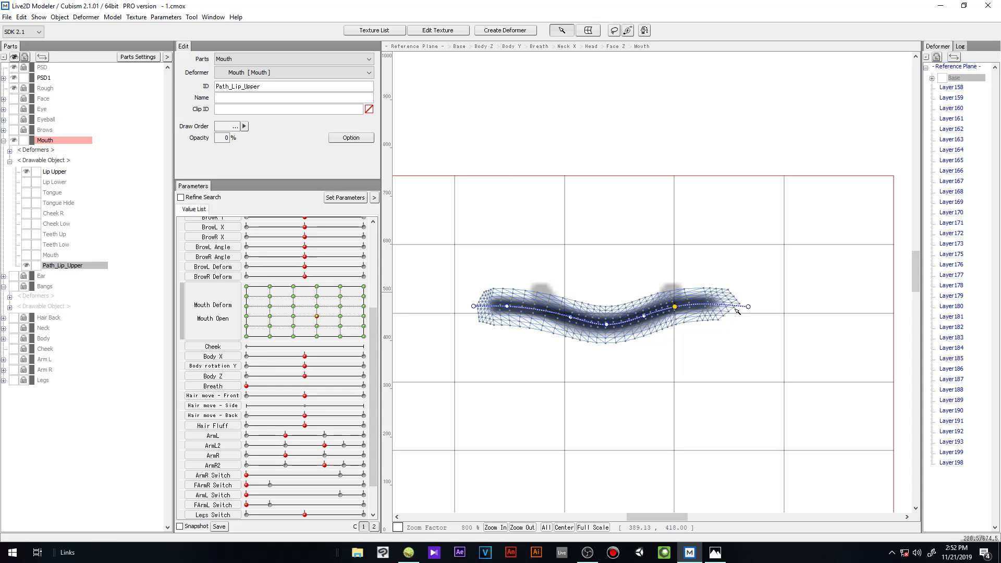
{"action": "left_click_drag", "start_coordinate": [749, 307], "coordinate": [709, 301]}
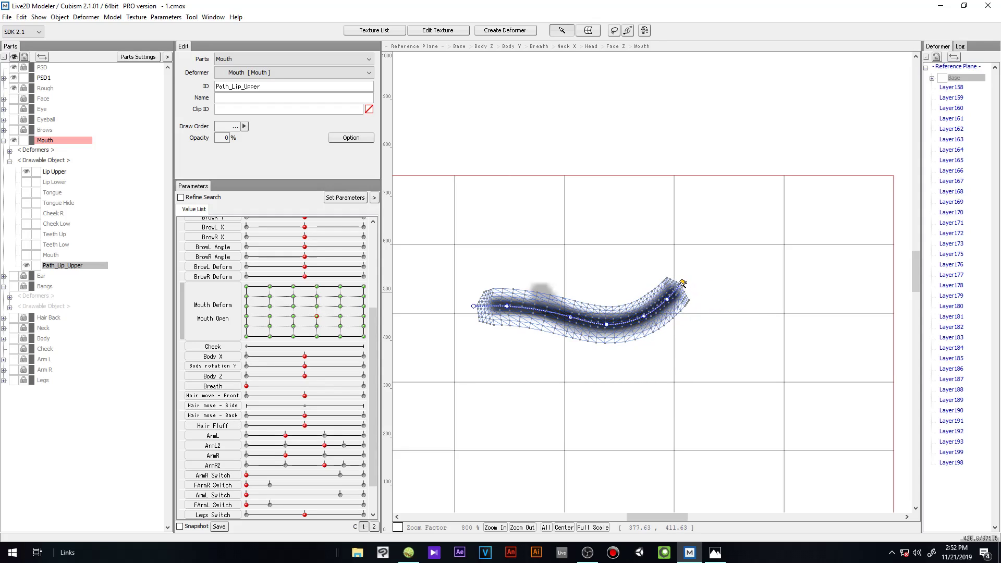
{"action": "scroll", "coordinate": [680, 292], "scroll_direction": "up", "scroll_amount": 3}
{"action": "left_click_drag", "start_coordinate": [676, 313], "coordinate": [672, 308]}
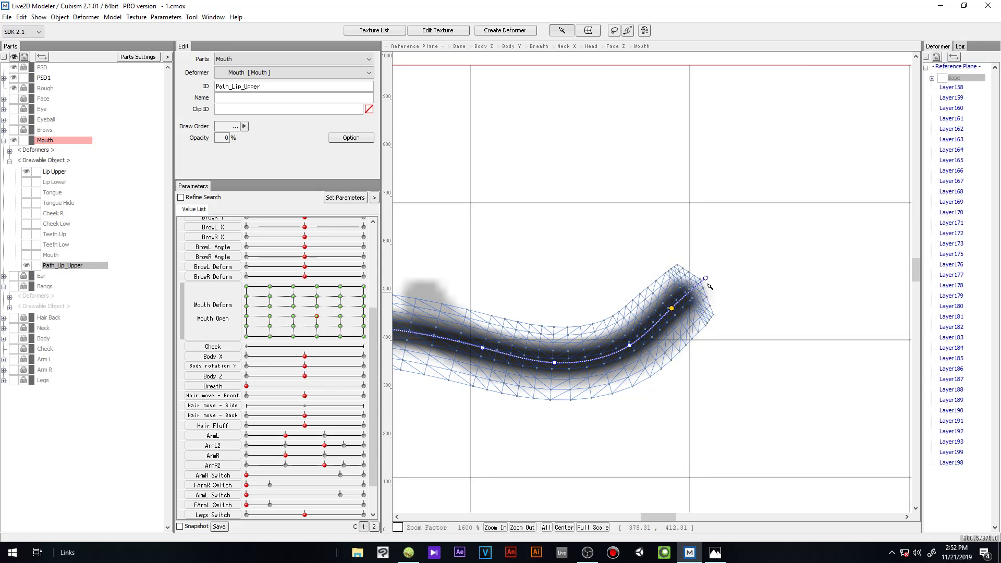
{"action": "left_click_drag", "start_coordinate": [705, 278], "coordinate": [699, 275]}
Step: Pull Path_Lip_Upper's left control points inward and upward to complete the smile arc
{"action": "left_click_drag", "start_coordinate": [674, 328], "coordinate": [828, 317]}
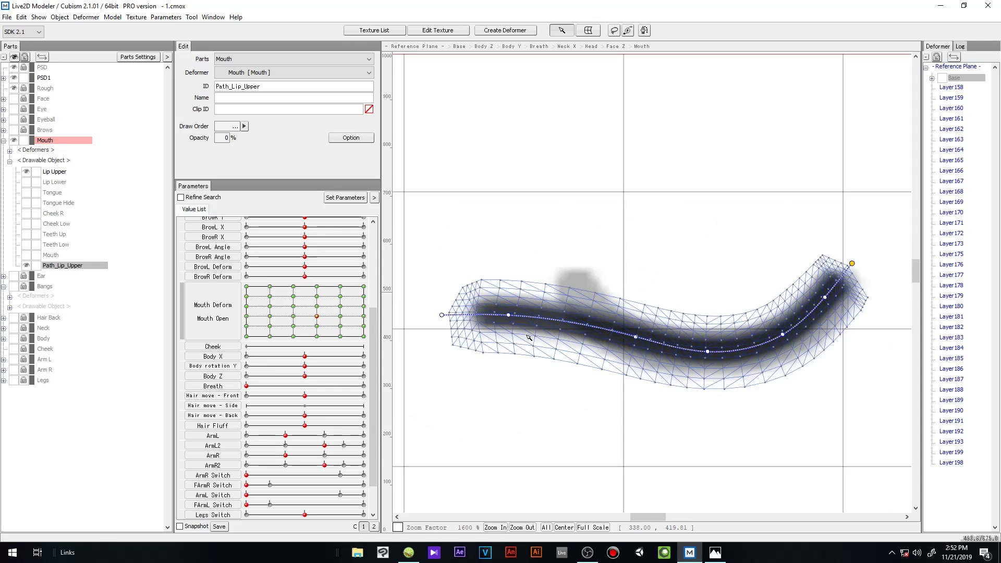
{"action": "left_click_drag", "start_coordinate": [633, 339], "coordinate": [651, 336]}
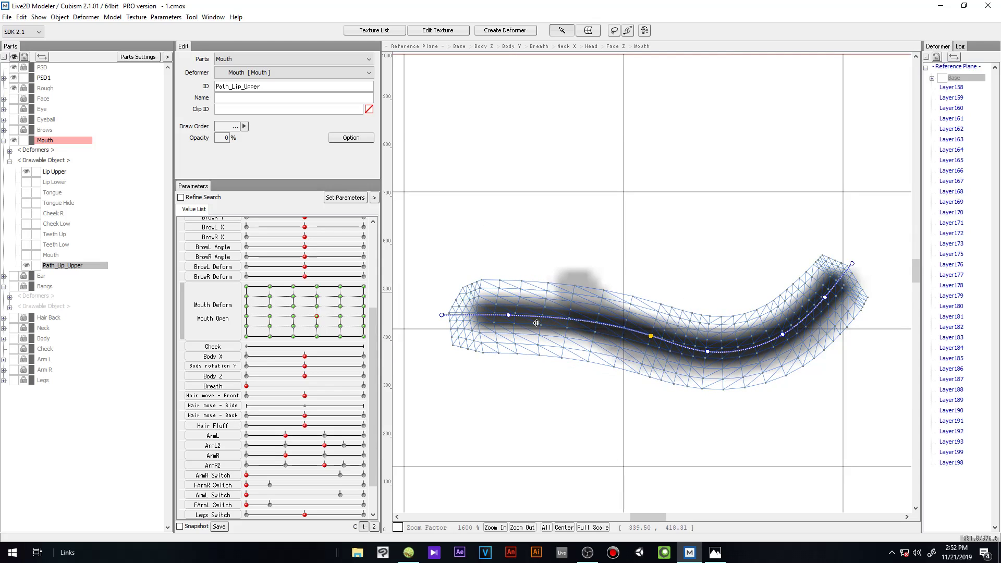
{"action": "left_click_drag", "start_coordinate": [509, 316], "coordinate": [548, 316]}
{"action": "left_click_drag", "start_coordinate": [442, 316], "coordinate": [499, 281]}
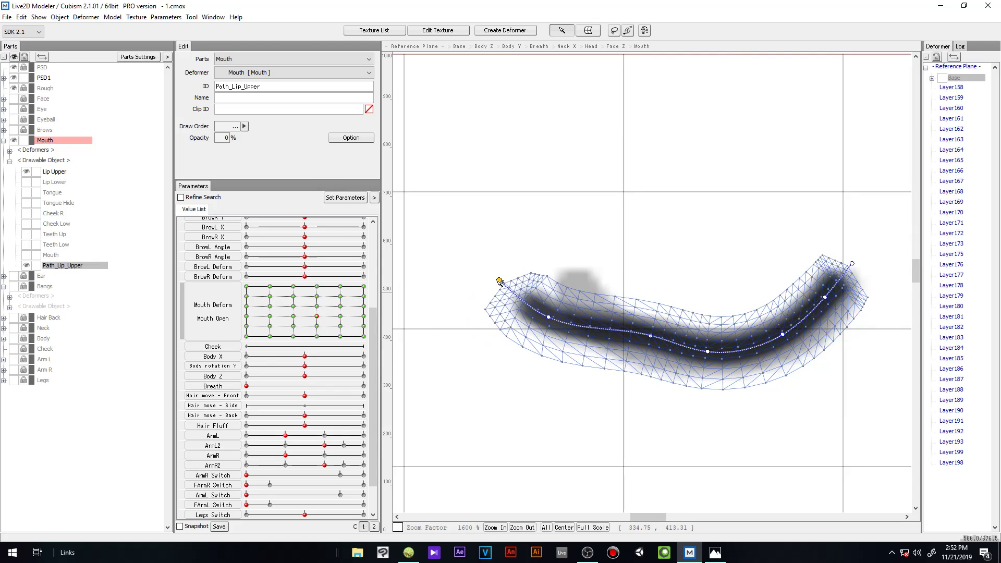
{"action": "left_click_drag", "start_coordinate": [549, 317], "coordinate": [592, 309]}
{"action": "left_click_drag", "start_coordinate": [500, 281], "coordinate": [553, 244]}
{"action": "left_click_drag", "start_coordinate": [592, 308], "coordinate": [588, 299]}
{"action": "left_click_drag", "start_coordinate": [651, 336], "coordinate": [634, 334]}
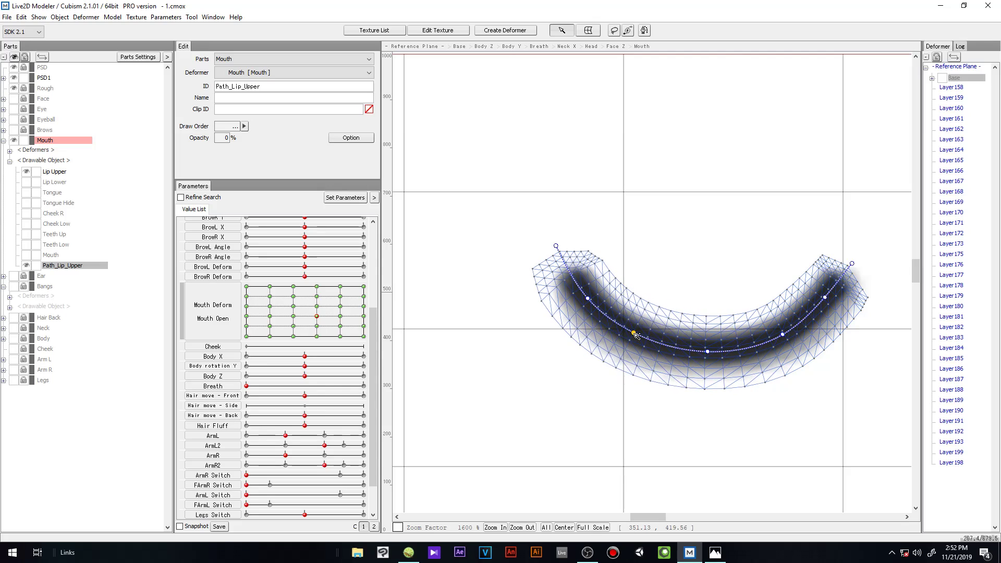
Step: Fine-tune Path_Lip_Upper's middle and right control points so the bottom of the smile arc is smooth
{"action": "scroll", "coordinate": [634, 333], "scroll_direction": "down", "scroll_amount": 2}
{"action": "left_click", "coordinate": [659, 322]}
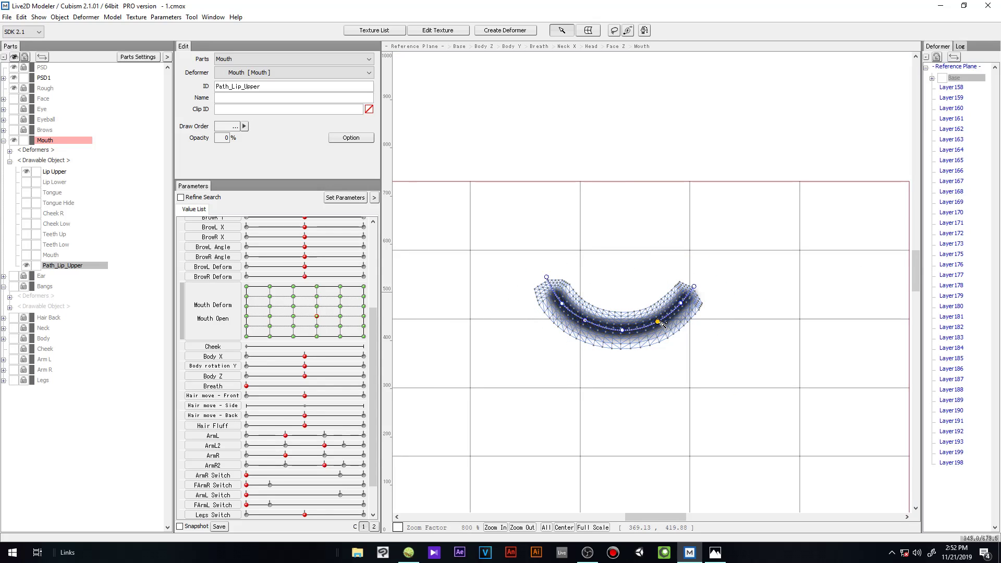
{"action": "left_click_drag", "start_coordinate": [623, 332], "coordinate": [621, 327]}
{"action": "scroll", "coordinate": [620, 331], "scroll_direction": "up", "scroll_amount": 2}
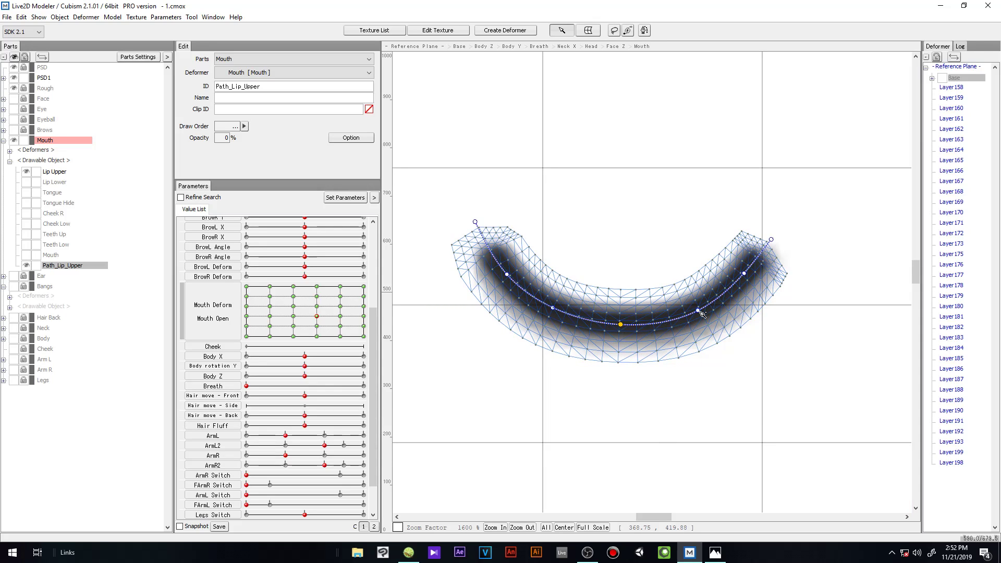
{"action": "left_click_drag", "start_coordinate": [699, 311], "coordinate": [700, 310]}
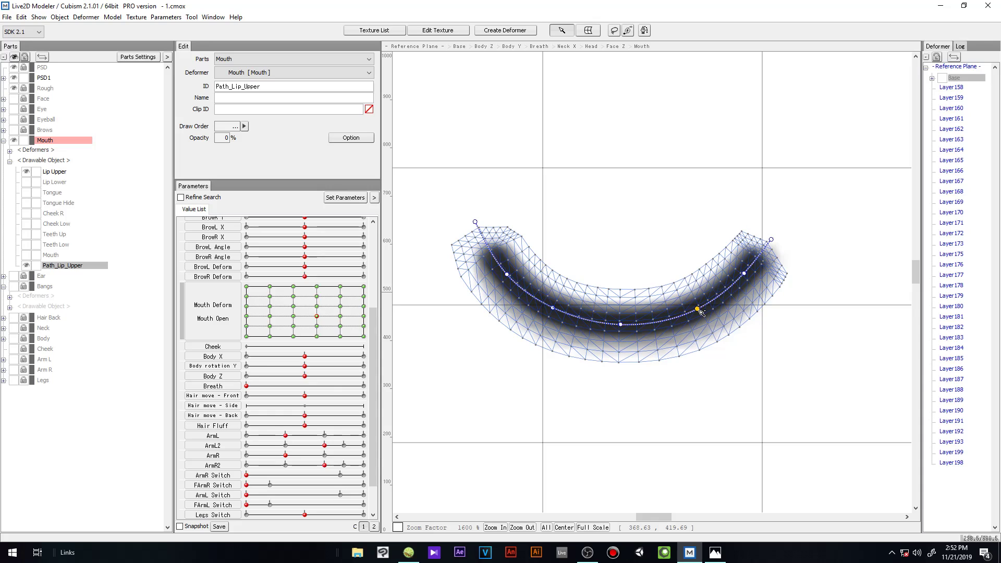
{"action": "scroll", "coordinate": [592, 310], "scroll_direction": "down", "scroll_amount": 2}
Step: At Mouth Deform 0.2 and Mouth Open 0.6, bend both ends of Path_Lip_Upper slightly down onto the rough mouth's upper corners
{"action": "left_click", "coordinate": [316, 307]}
{"action": "left_click", "coordinate": [317, 315]}
{"action": "mouse_move", "coordinate": [310, 319]}
{"action": "left_mouse_down"}
{"action": "mouse_move", "coordinate": [294, 323]}
{"action": "mouse_move", "coordinate": [320, 320]}
{"action": "left_mouse_up"}
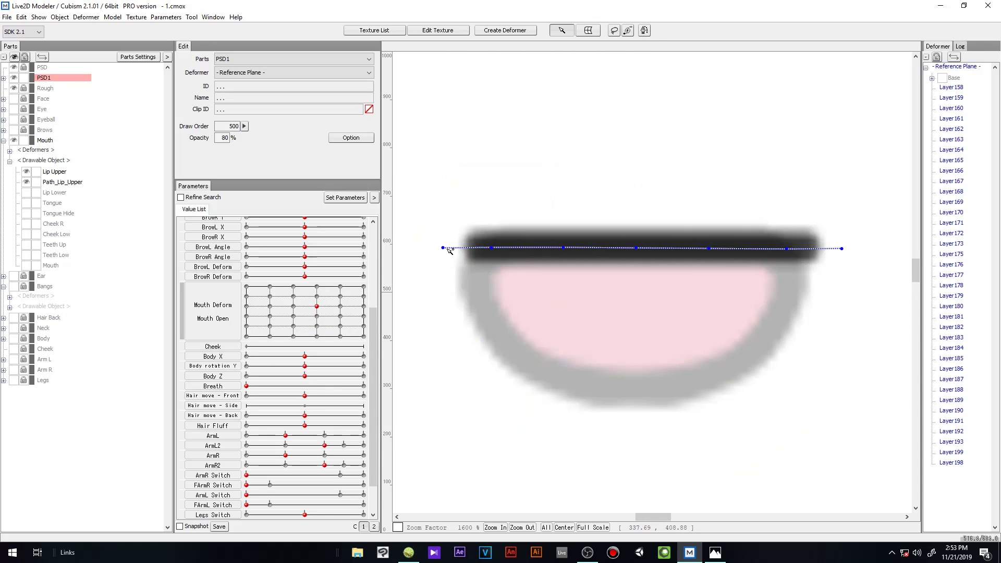
{"action": "left_click", "coordinate": [447, 252]}
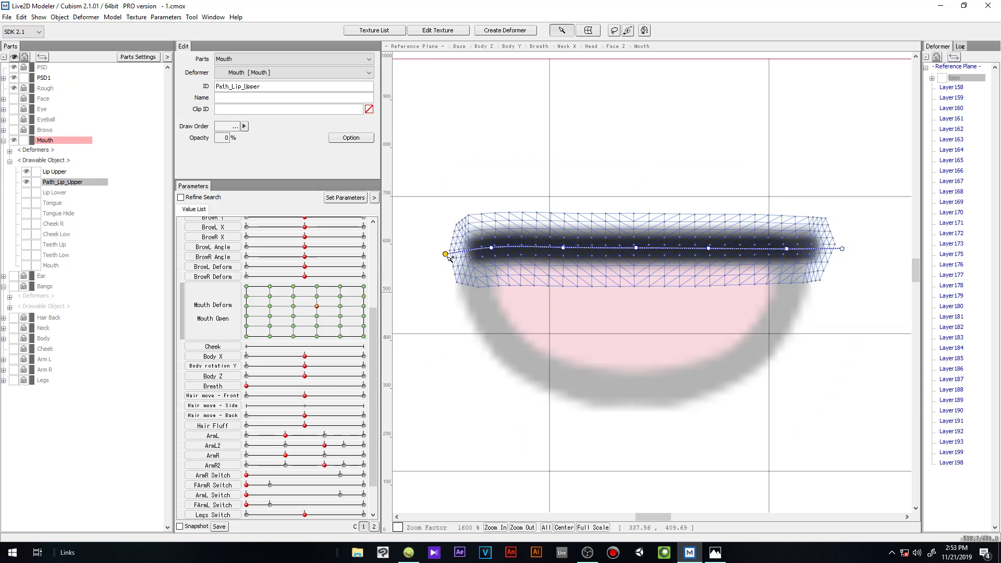
{"action": "left_click", "coordinate": [493, 248]}
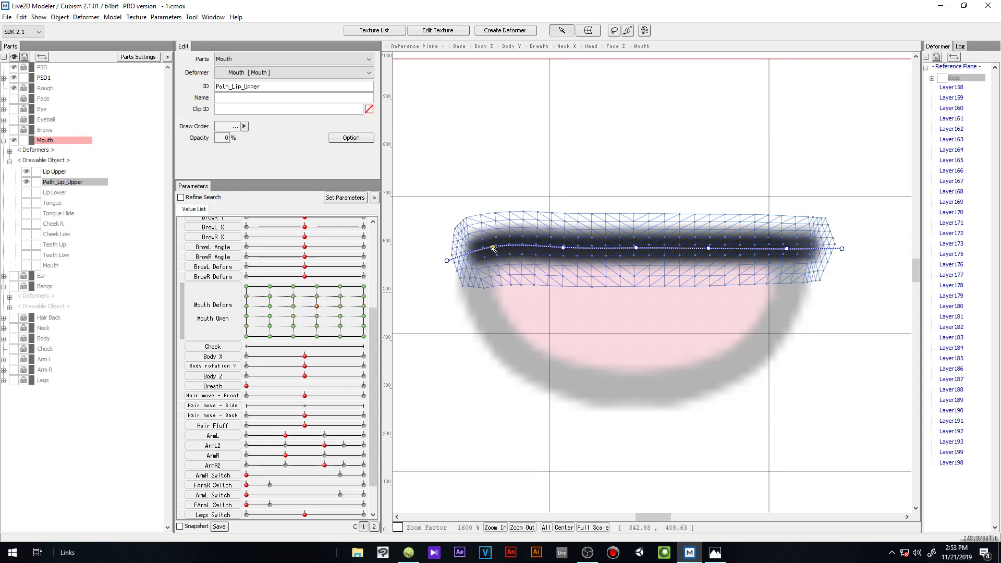
{"action": "left_click_drag", "start_coordinate": [450, 261], "coordinate": [503, 256]}
{"action": "left_click_drag", "start_coordinate": [842, 248], "coordinate": [831, 266]}
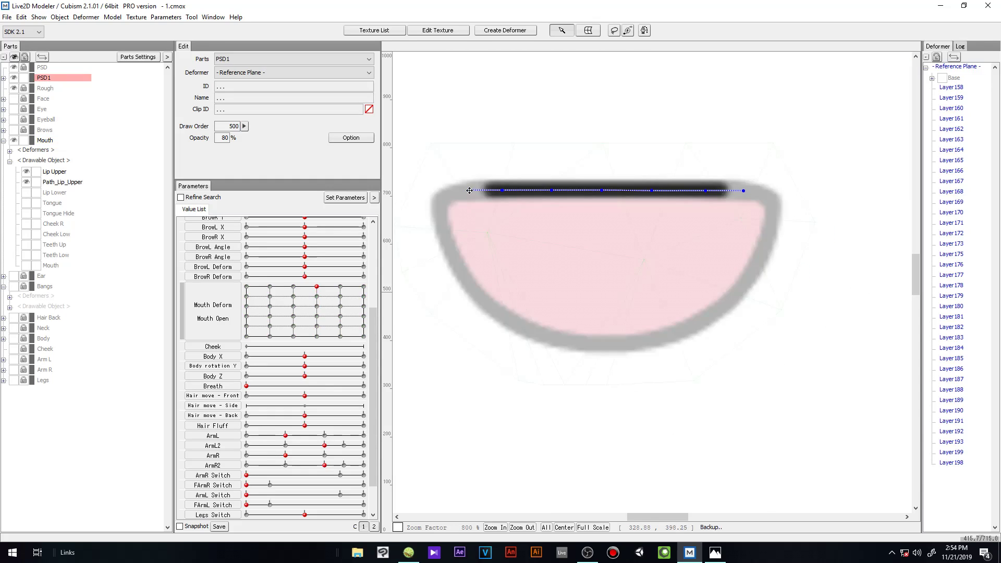
Step: Fit Path_Lip_Upper to the rough mouths at Mouth Open 1, widening its left end for Mouth Deform 0.2 and raising the arch for 0.6
{"action": "left_click_drag", "start_coordinate": [441, 197], "coordinate": [424, 207]}
{"action": "left_click_drag", "start_coordinate": [502, 191], "coordinate": [456, 195]}
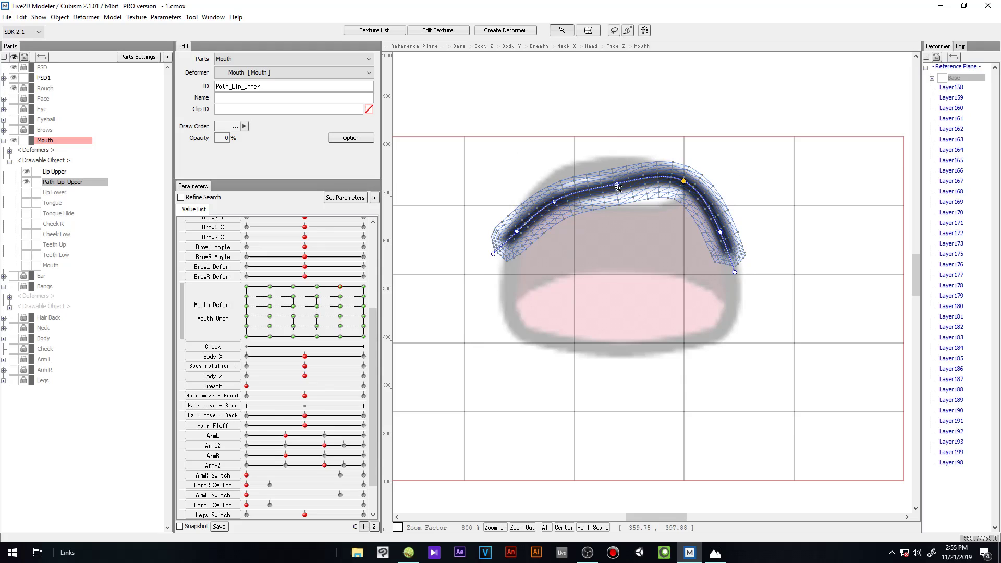
{"action": "left_click_drag", "start_coordinate": [619, 188], "coordinate": [607, 170]}
{"action": "left_click_drag", "start_coordinate": [555, 203], "coordinate": [544, 193]}
{"action": "left_click_drag", "start_coordinate": [493, 255], "coordinate": [509, 271]}
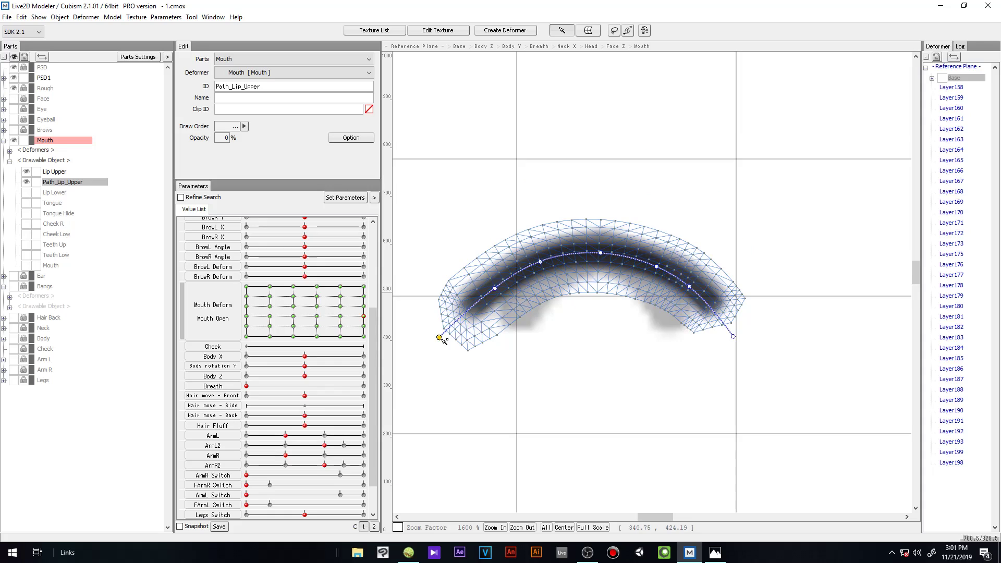
Step: Shape Path_Lip_Upper as a tighter frown at Mouth Deform 1, Mouth Open 0.4, and curl its left end upward at Mouth Deform 0.2, Mouth Open 0
{"action": "left_click_drag", "start_coordinate": [440, 335], "coordinate": [456, 343]}
{"action": "left_click_drag", "start_coordinate": [690, 287], "coordinate": [646, 267]}
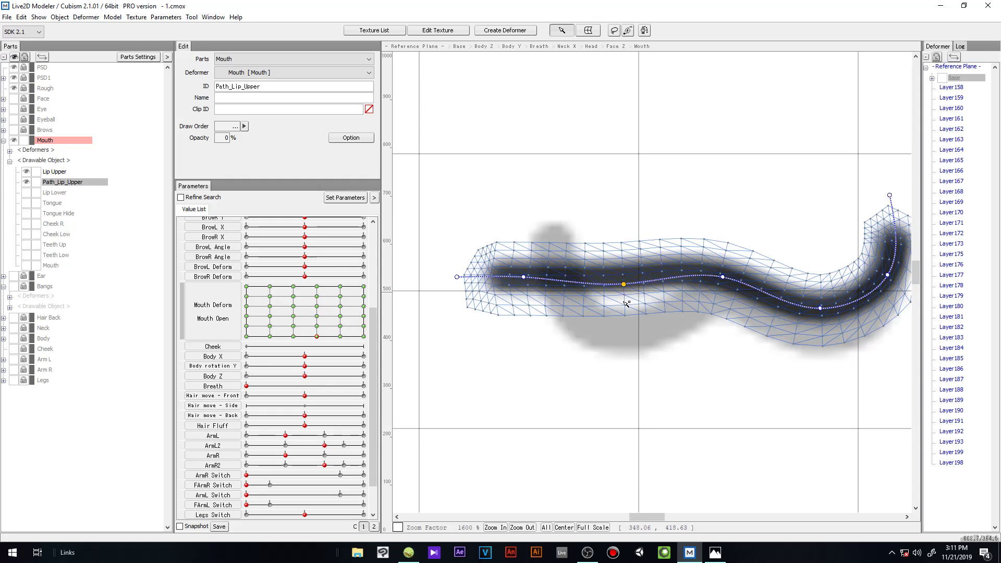
{"action": "left_click_drag", "start_coordinate": [523, 277], "coordinate": [554, 282]}
{"action": "left_click_drag", "start_coordinate": [458, 277], "coordinate": [557, 197]}
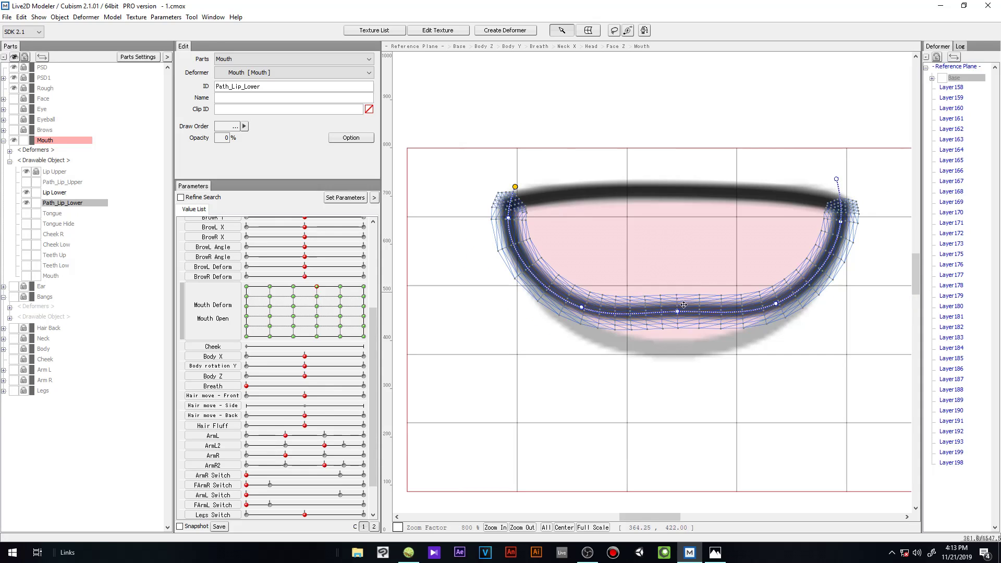
Step: Fit Path_Lip_Lower to the open rough mouths at Mouth Open 1, rounding its bottom for Mouth Deform 0.2 and pulling in its right side for 0.6
{"action": "left_click_drag", "start_coordinate": [678, 313], "coordinate": [677, 349]}
{"action": "left_click_drag", "start_coordinate": [581, 307], "coordinate": [552, 308]}
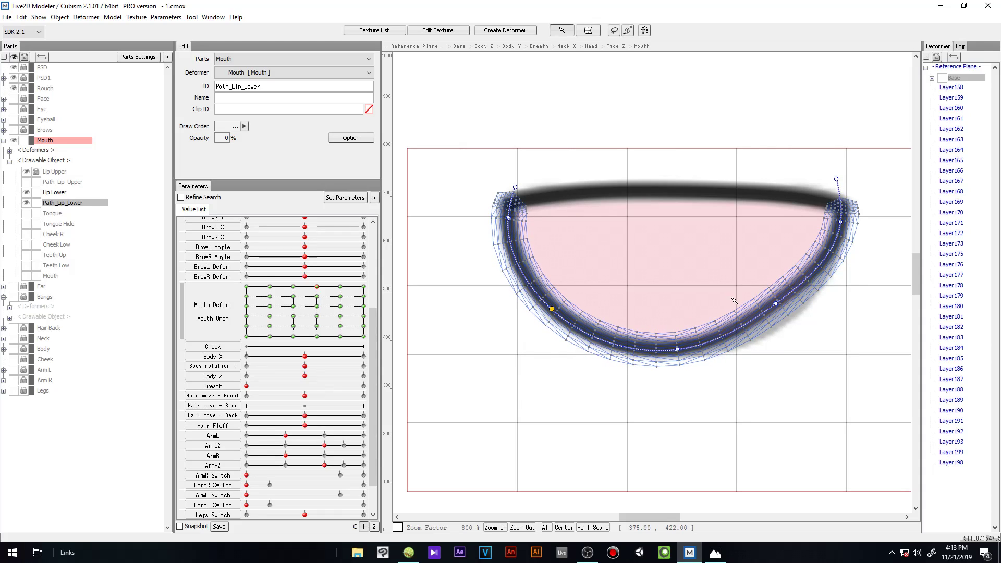
{"action": "left_click_drag", "start_coordinate": [781, 309], "coordinate": [796, 322]}
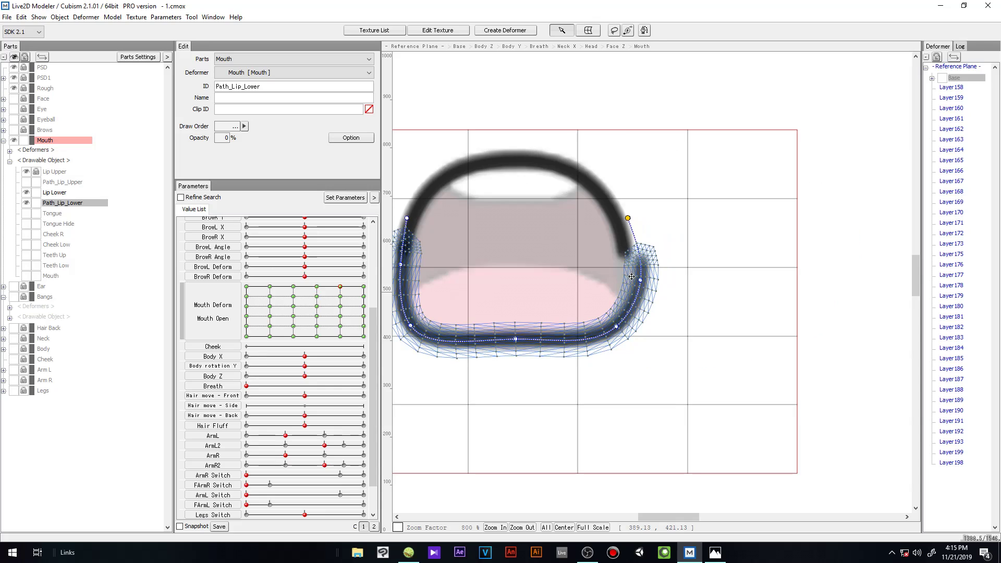
{"action": "left_click_drag", "start_coordinate": [639, 280], "coordinate": [625, 270]}
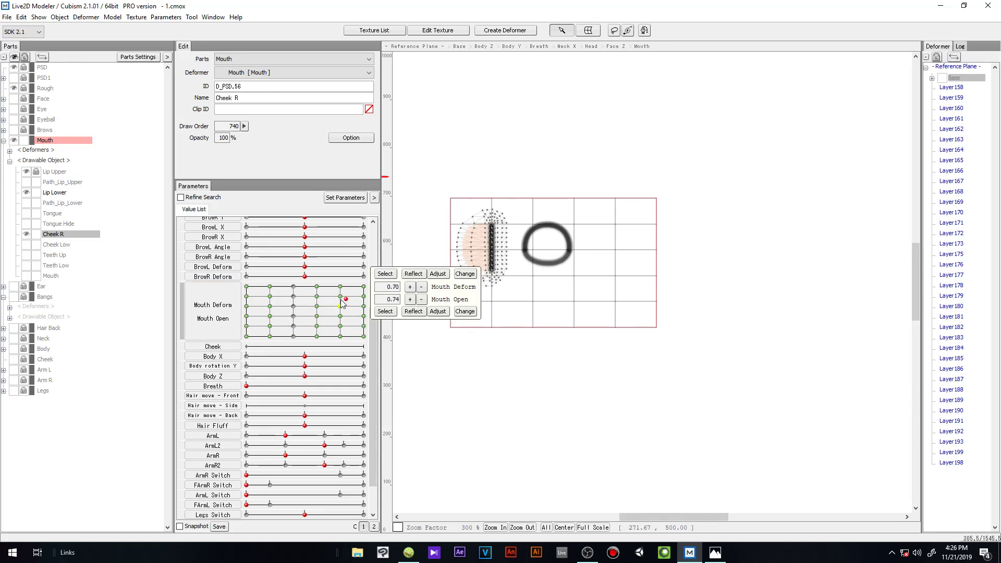
Step: At Mouth Deform -0.6 and Mouth Open 0.6, squash the Cheek R mesh vertically about its centre beside the mouth's left edge
{"action": "left_click_drag", "start_coordinate": [344, 303], "coordinate": [343, 313]}
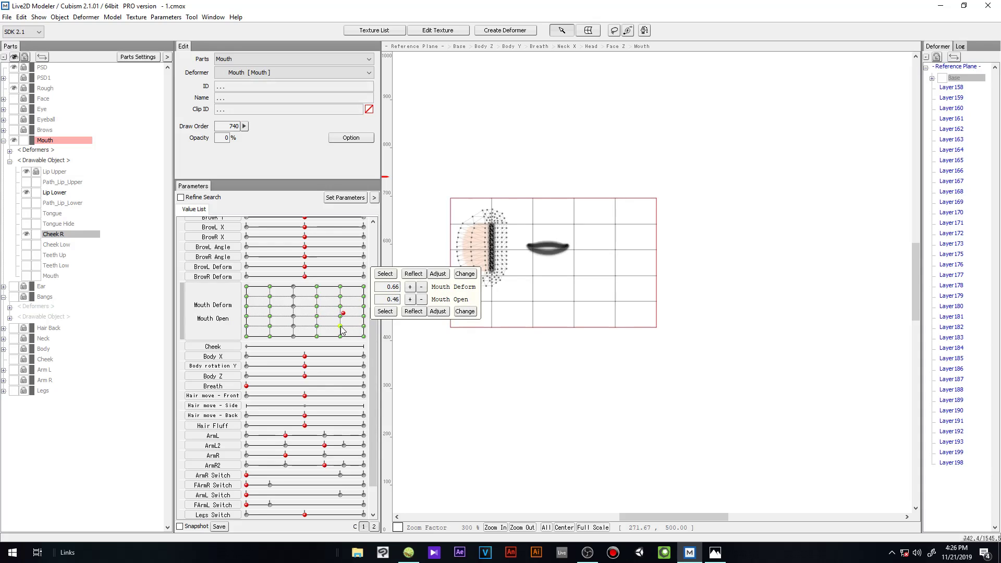
{"action": "left_click", "coordinate": [341, 326]}
{"action": "left_click", "coordinate": [270, 316]}
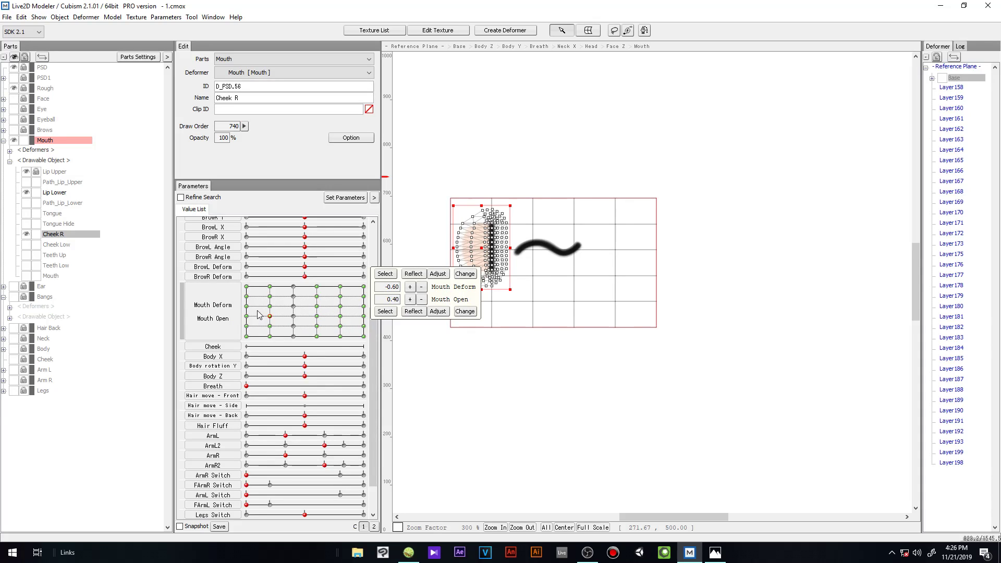
{"action": "left_click", "coordinate": [288, 316]}
{"action": "left_click", "coordinate": [270, 306]}
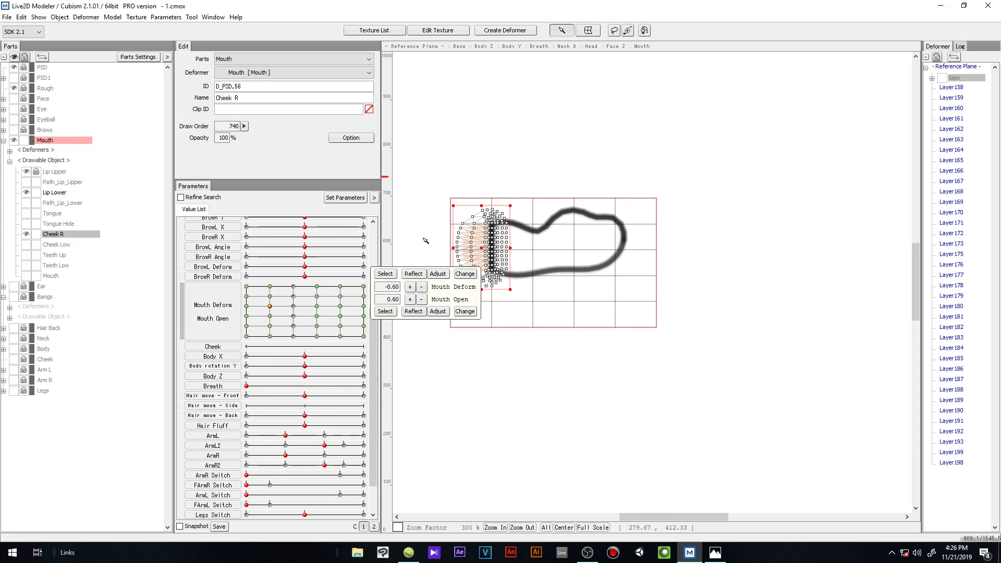
{"action": "scroll", "coordinate": [453, 245], "scroll_direction": "up", "scroll_amount": 3}
{"action": "left_click_drag", "start_coordinate": [467, 233], "coordinate": [434, 239]}
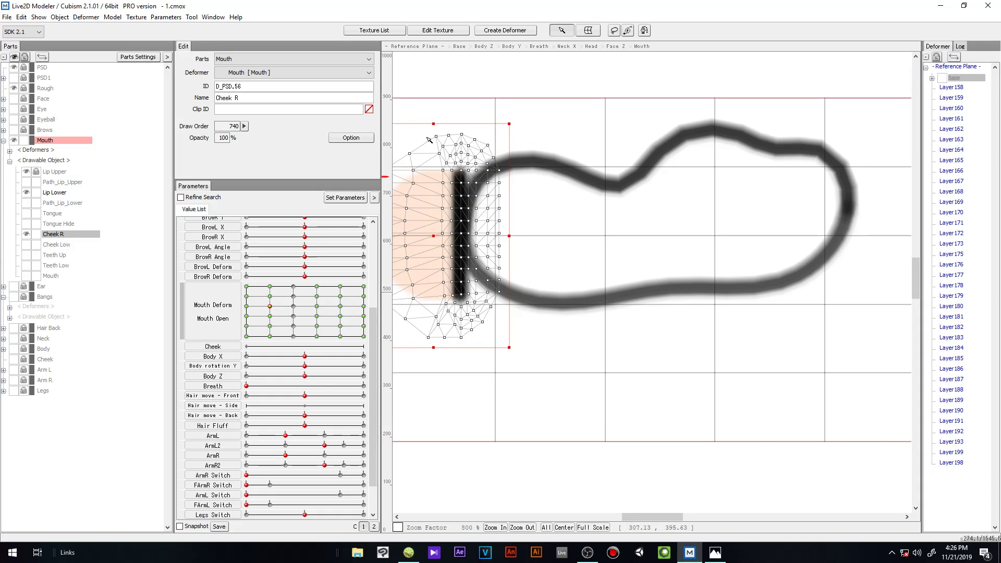
{"action": "left_click_drag", "start_coordinate": [435, 145], "coordinate": [435, 235]}
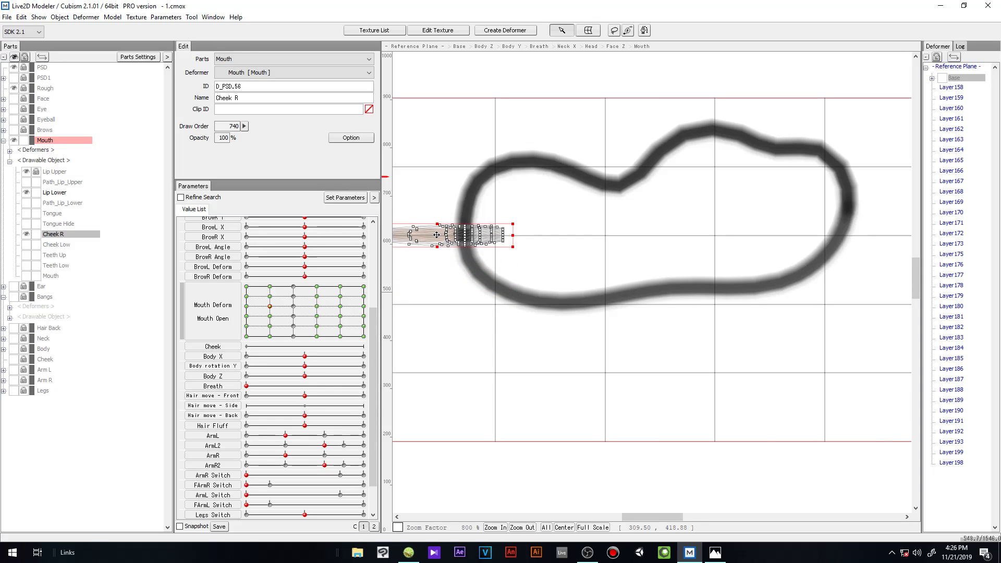
Step: Nudge the squashed Cheek R mesh against the rough mouth's left edge at Mouth Deform -0.6, Mouth Open 0.6
{"action": "left_click", "coordinate": [434, 267]}
{"action": "scroll", "coordinate": [434, 268], "scroll_direction": "up", "scroll_amount": 2}
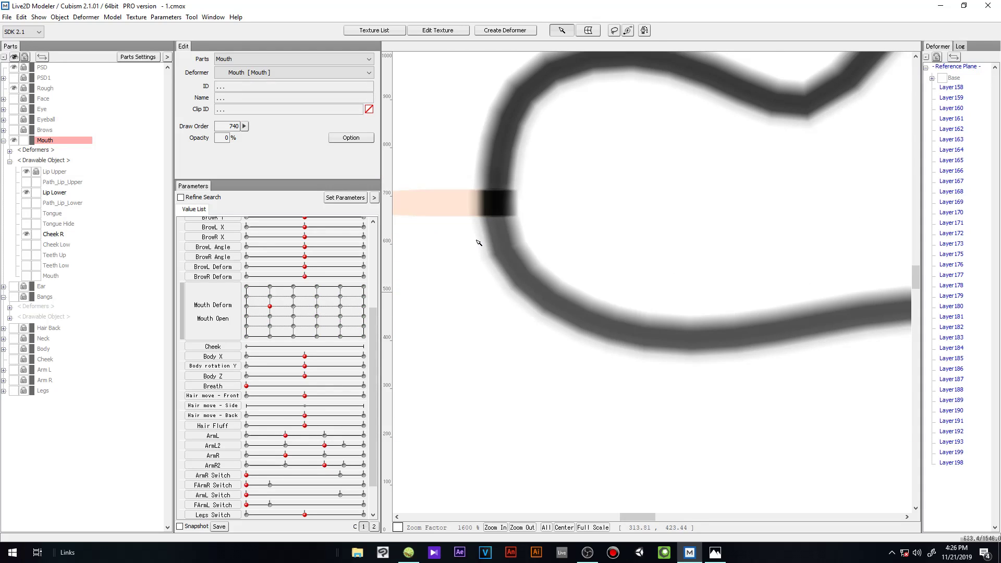
{"action": "left_click", "coordinate": [440, 197]}
{"action": "scroll", "coordinate": [514, 214], "scroll_direction": "down", "scroll_amount": 2}
{"action": "mouse_move", "coordinate": [552, 209]}
{"action": "left_mouse_down"}
{"action": "mouse_move", "coordinate": [476, 211]}
{"action": "mouse_move", "coordinate": [550, 211]}
{"action": "left_mouse_up"}
{"action": "scroll", "coordinate": [448, 211], "scroll_direction": "up", "scroll_amount": 2}
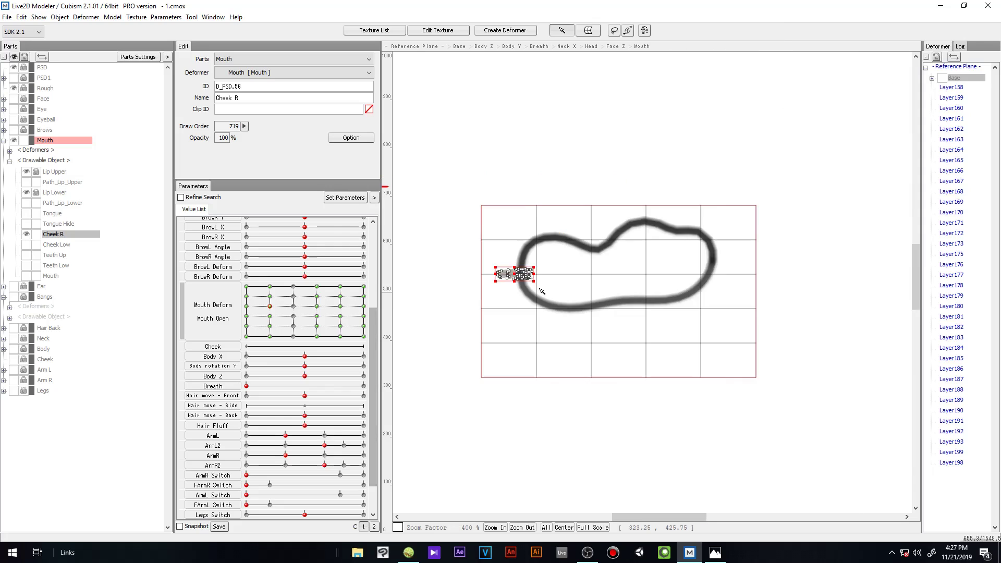
{"action": "scroll", "coordinate": [541, 291], "scroll_direction": "up", "scroll_amount": 3}
Step: At Mouth Deform -1, Mouth Open 0.6, show the PSD1 reference and move Cheek R onto the rectangular mouth's left side
{"action": "left_click", "coordinate": [246, 306]}
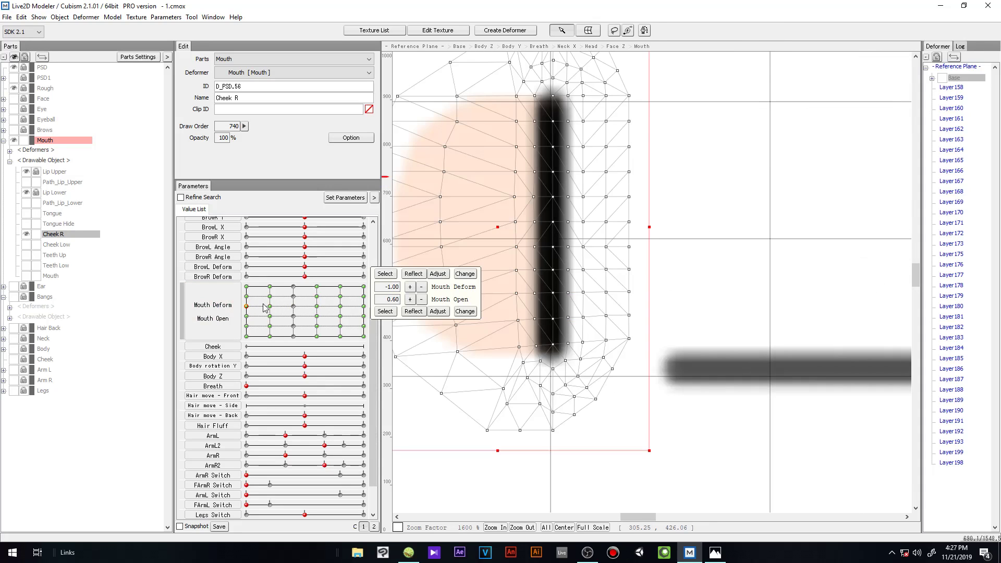
{"action": "scroll", "coordinate": [579, 240], "scroll_direction": "down", "scroll_amount": 3}
{"action": "scroll", "coordinate": [619, 235], "scroll_direction": "up", "scroll_amount": 1}
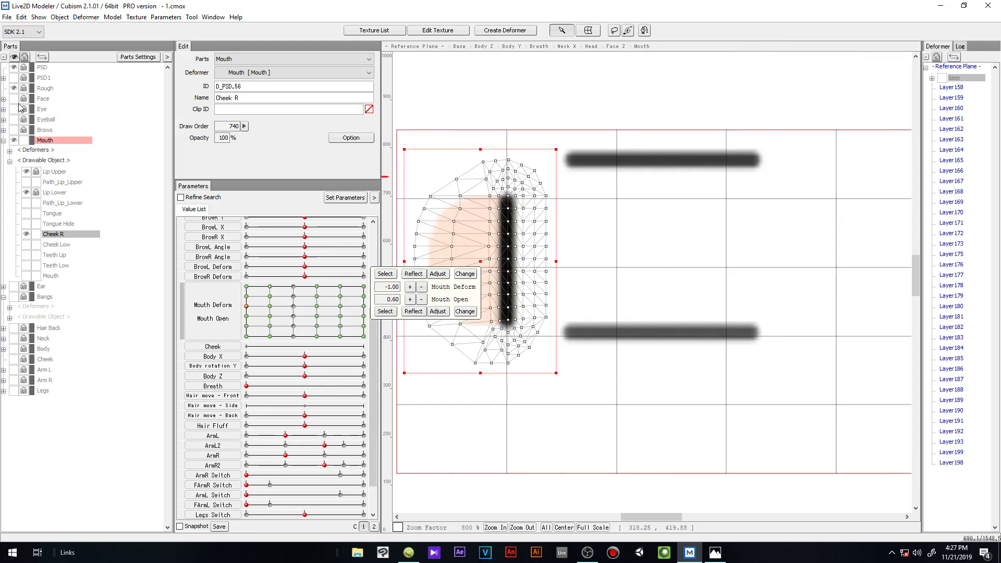
{"action": "left_click", "coordinate": [14, 77]}
{"action": "left_click", "coordinate": [458, 249]}
{"action": "left_click_drag", "start_coordinate": [478, 261], "coordinate": [543, 218]}
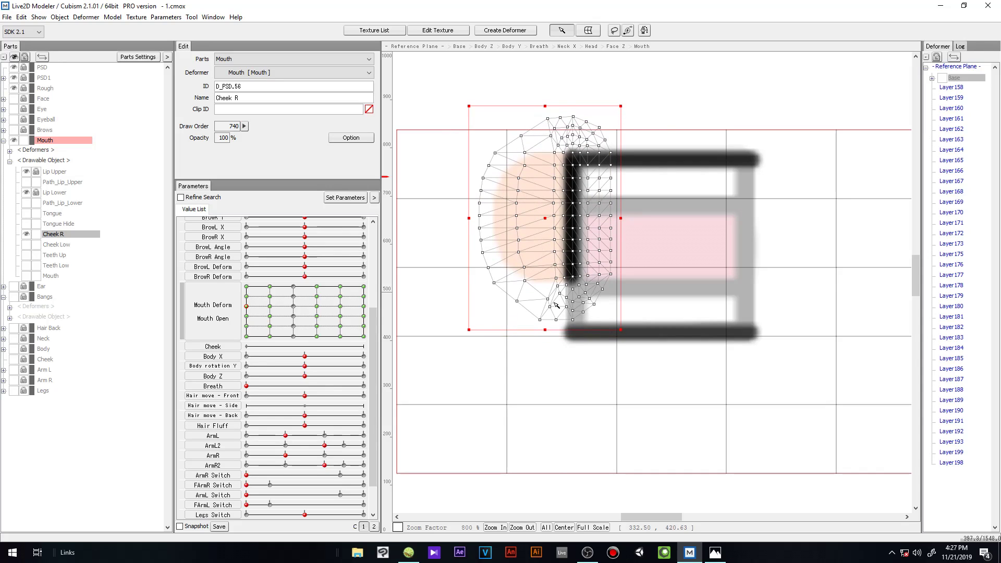
Step: Stretch Cheek R vertically so its dark edge spans from the upper to the lower lip
{"action": "left_click_drag", "start_coordinate": [550, 327], "coordinate": [544, 398]}
{"action": "left_click", "coordinate": [463, 315]}
{"action": "left_click", "coordinate": [544, 184]}
{"action": "left_click_drag", "start_coordinate": [553, 108], "coordinate": [552, 89]}
{"action": "left_click", "coordinate": [480, 135]}
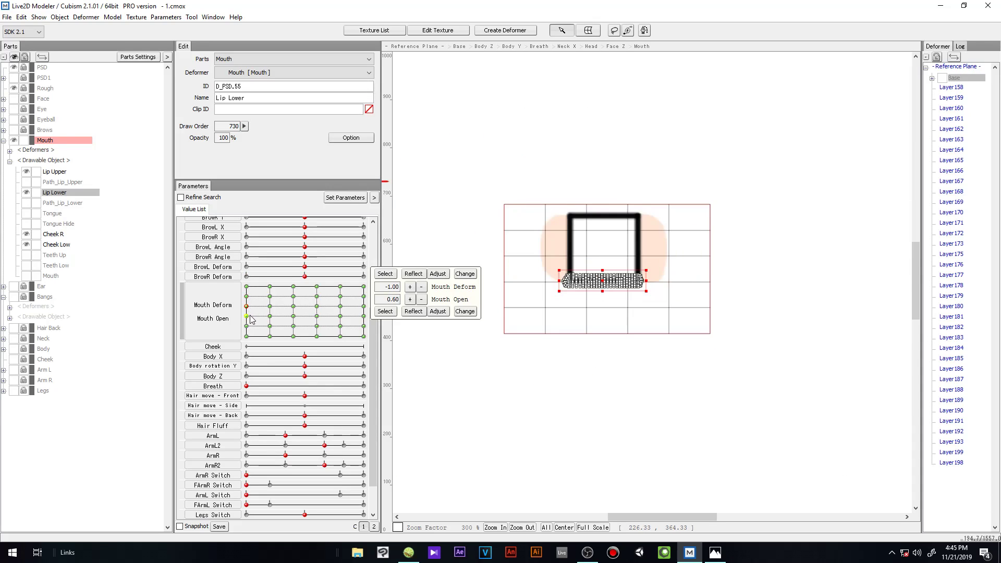
Step: Check Lip Lower's shape and opacity at Mouth Deform -1 for Mouth Open 0.4 to 0, and at Mouth Deform -0.6 for 1 and 0.8
{"action": "left_click", "coordinate": [246, 316]}
{"action": "left_click", "coordinate": [246, 326]}
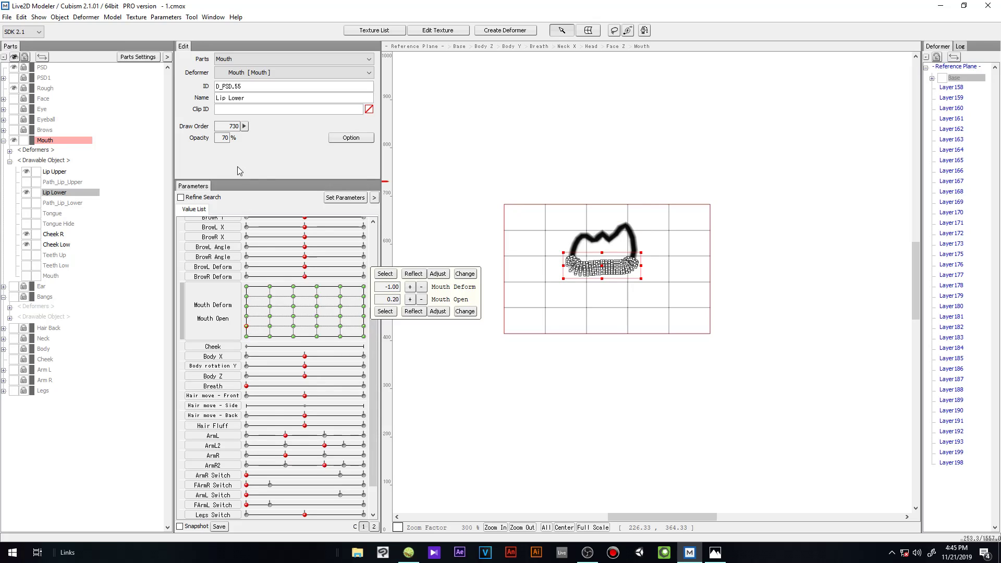
{"action": "left_click", "coordinate": [246, 336]}
{"action": "left_click_drag", "start_coordinate": [242, 140], "coordinate": [332, 152]}
{"action": "left_click", "coordinate": [270, 286]}
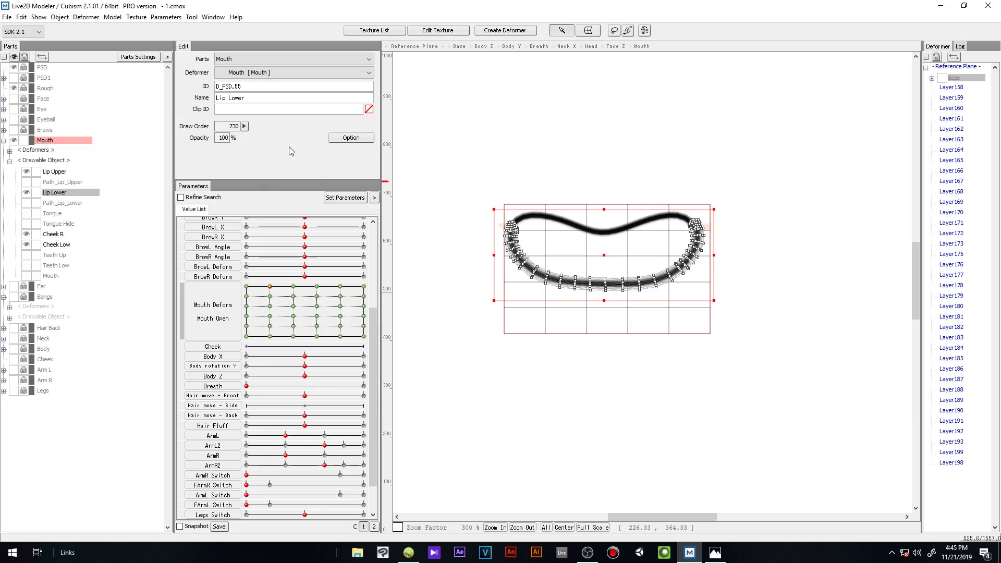
{"action": "left_click", "coordinate": [270, 296]}
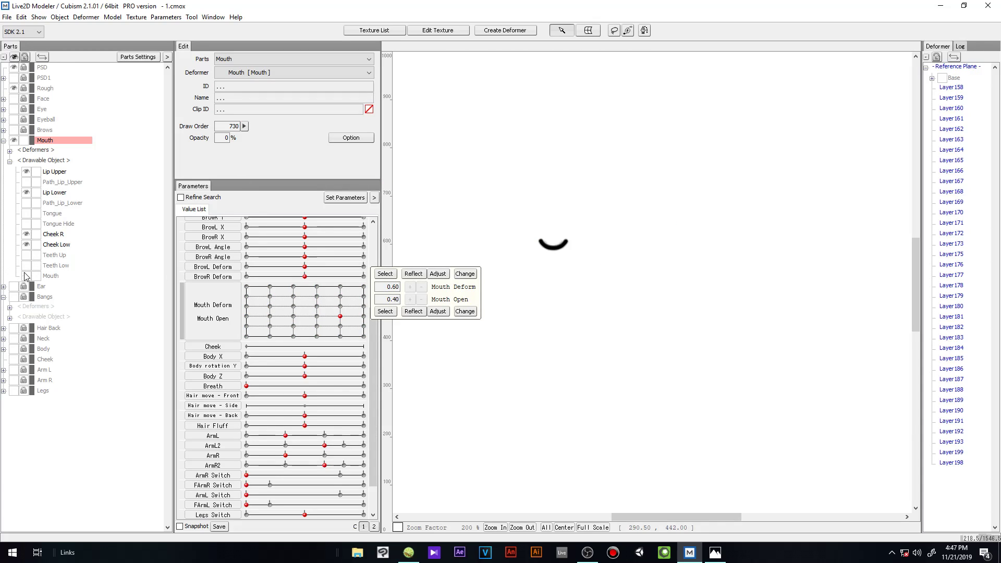
Step: Show the Mouth object and subdivide its polygon mesh into a finer one
{"action": "left_click", "coordinate": [25, 276]}
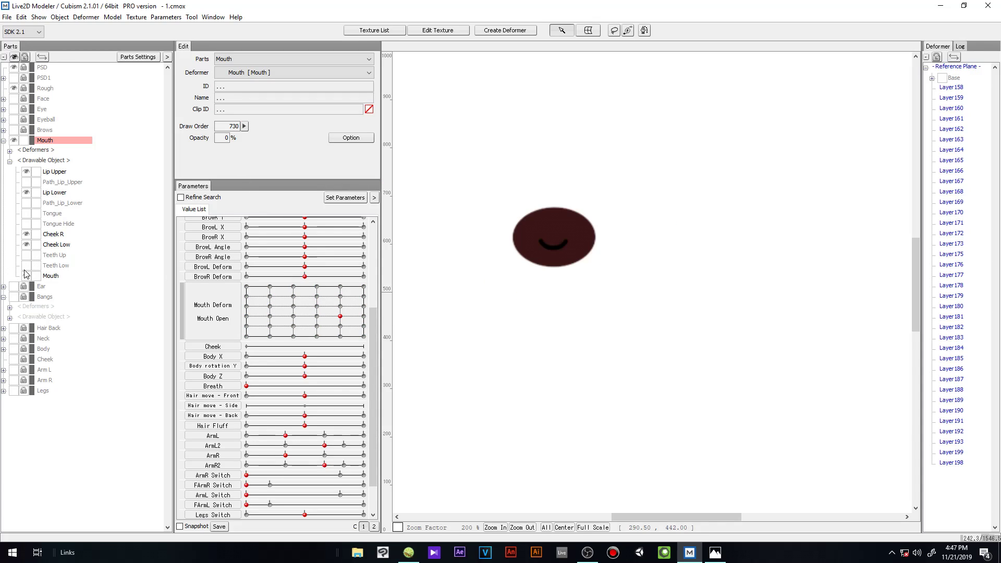
{"action": "left_click", "coordinate": [66, 269]}
{"action": "left_click", "coordinate": [67, 277]}
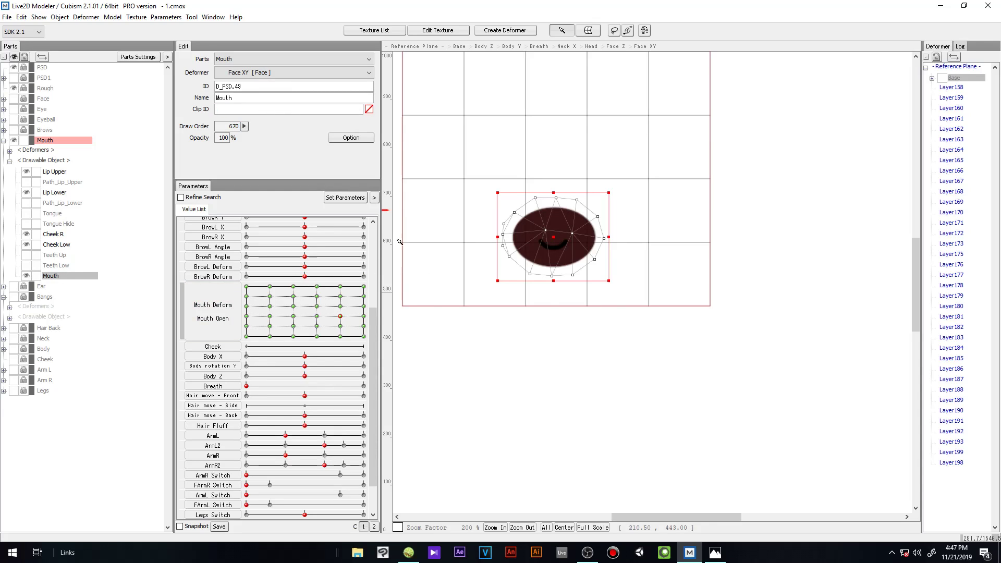
{"action": "scroll", "coordinate": [537, 241], "scroll_direction": "up", "scroll_amount": 1}
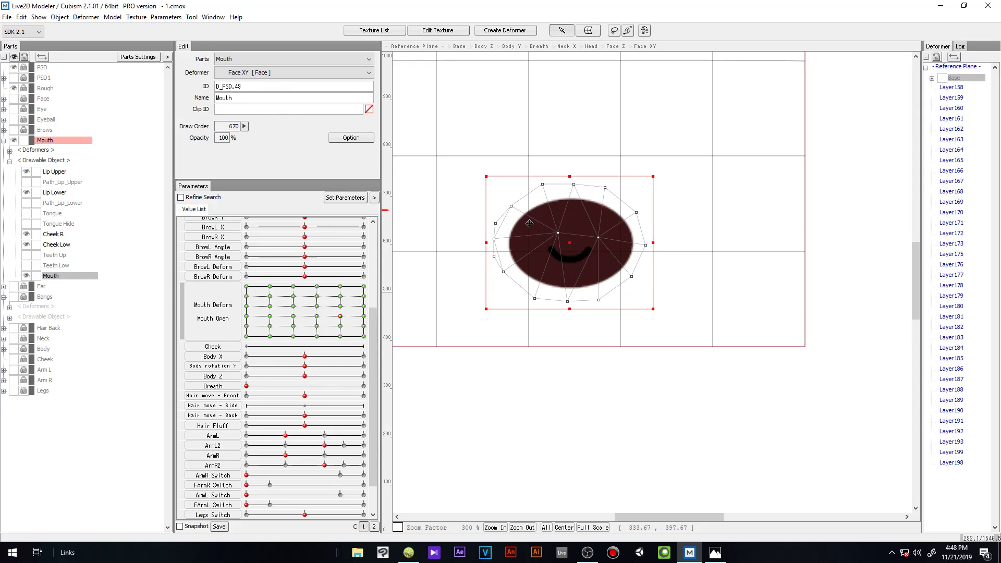
{"action": "left_click", "coordinate": [446, 30]}
{"action": "scroll", "coordinate": [521, 261], "scroll_direction": "up", "scroll_amount": 2}
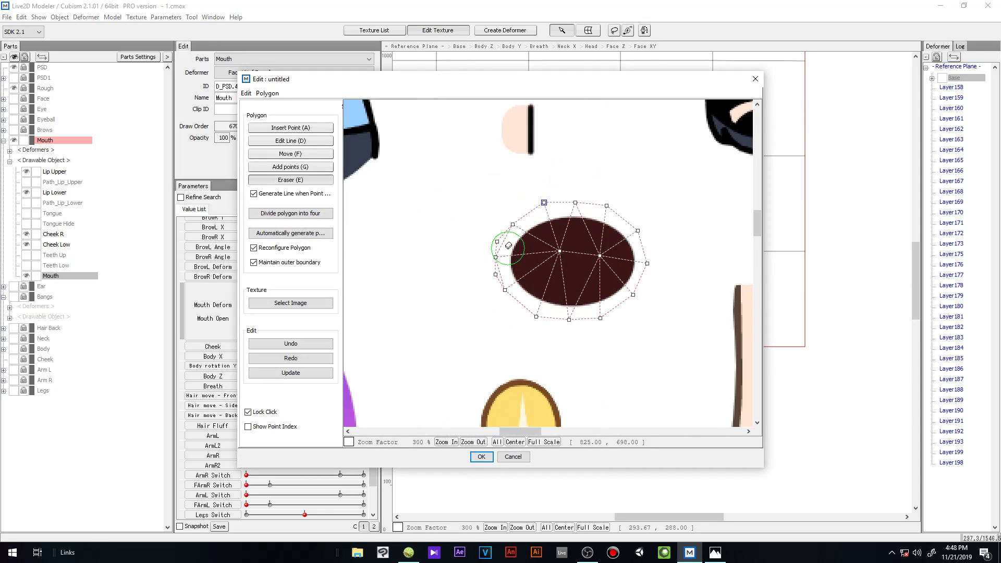
{"action": "left_click", "coordinate": [482, 457]}
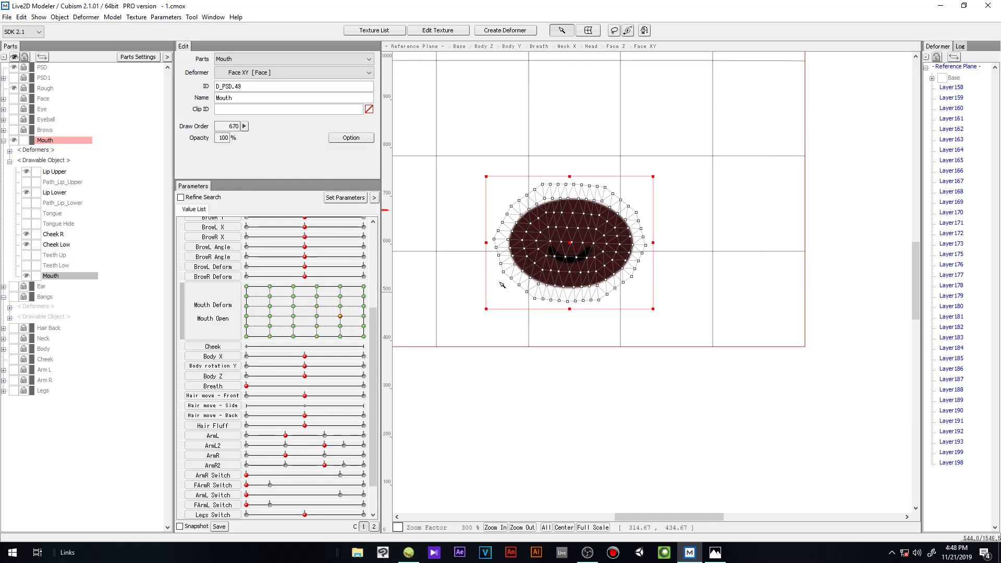
Step: At Mouth Deform 0.6, Mouth Open 0.4, flatten the Mouth mesh vertically into a thin line at the smile's lowest part
{"action": "left_click", "coordinate": [224, 315]}
{"action": "scroll", "coordinate": [576, 318], "scroll_direction": "up", "scroll_amount": 1}
{"action": "scroll", "coordinate": [566, 205], "scroll_direction": "up", "scroll_amount": 2}
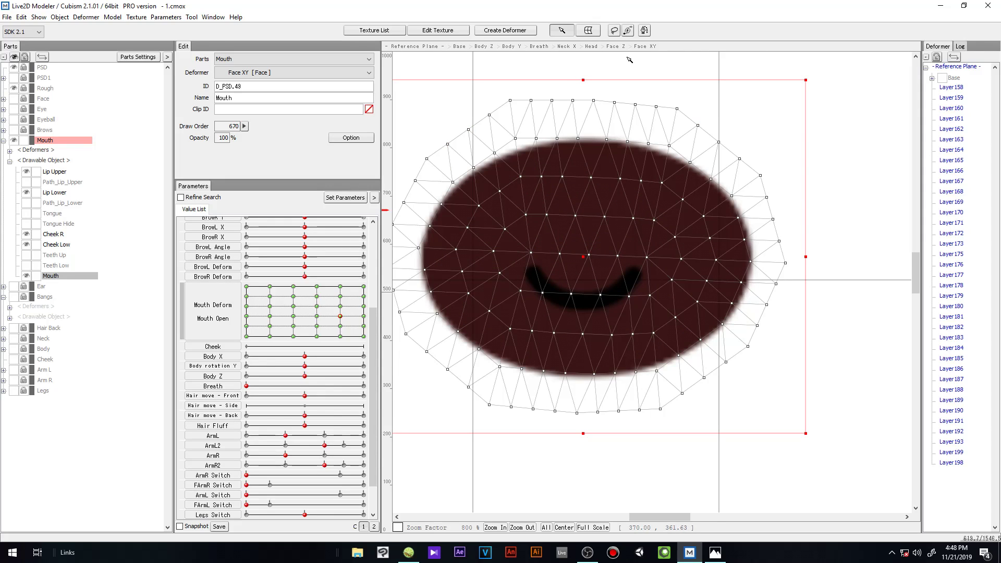
{"action": "left_click_drag", "start_coordinate": [584, 428], "coordinate": [583, 334]}
{"action": "left_click_drag", "start_coordinate": [582, 81], "coordinate": [586, 290]}
{"action": "left_click_drag", "start_coordinate": [585, 339], "coordinate": [583, 294]}
{"action": "scroll", "coordinate": [584, 296], "scroll_direction": "up", "scroll_amount": 2}
{"action": "scroll", "coordinate": [580, 282], "scroll_direction": "down", "scroll_amount": 2}
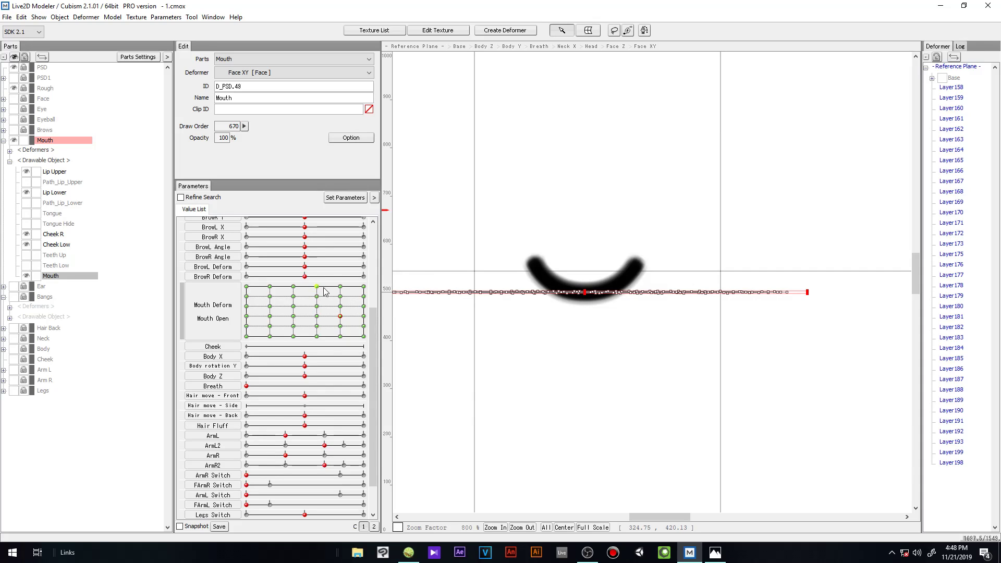
Step: Create a deform curve along the flattened Mouth with points at both ends and its centre
{"action": "left_click", "coordinate": [645, 33]}
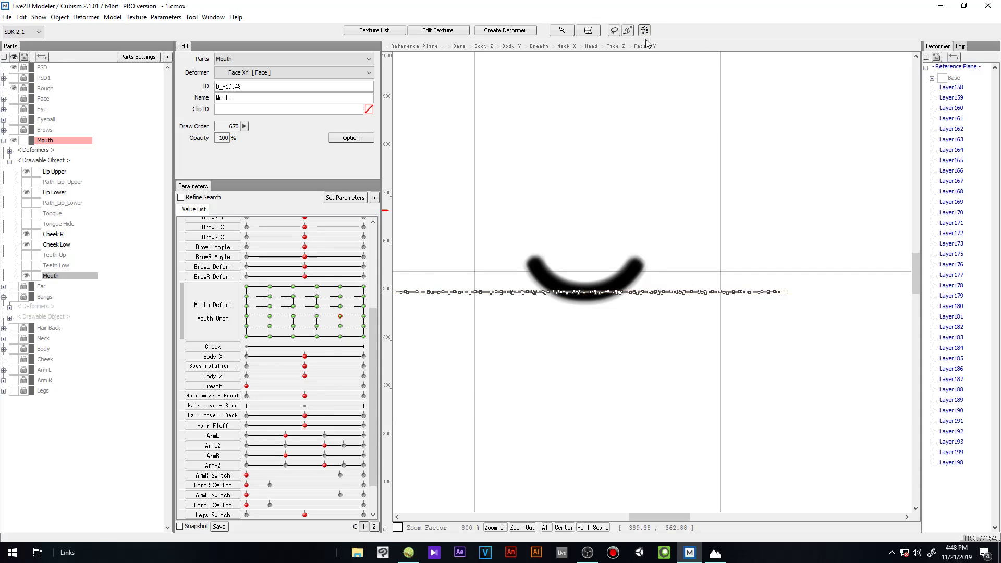
{"action": "left_click", "coordinate": [791, 293]}
{"action": "left_click", "coordinate": [583, 293]}
{"action": "scroll", "coordinate": [632, 291], "scroll_direction": "down", "scroll_amount": 1}
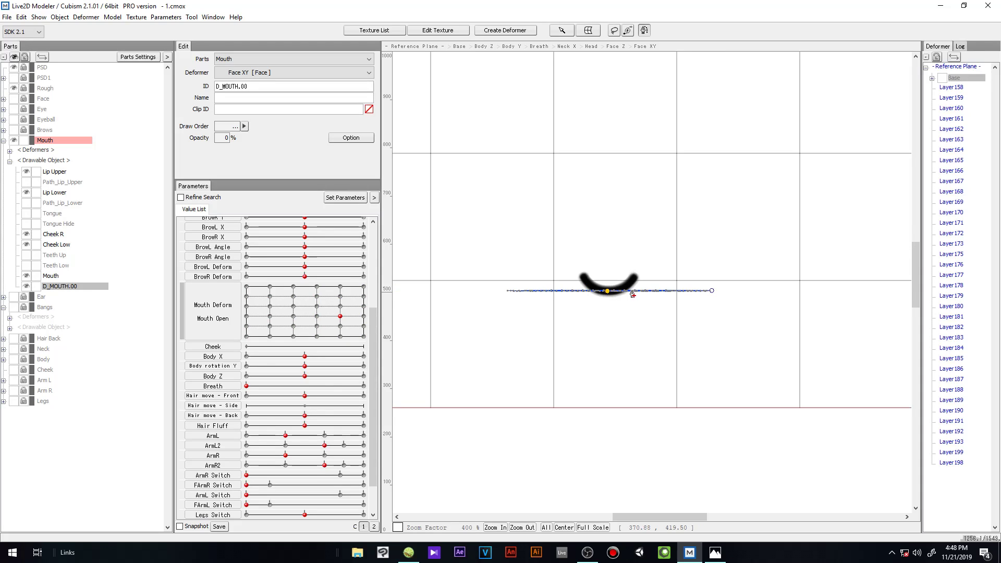
{"action": "left_click", "coordinate": [564, 30]}
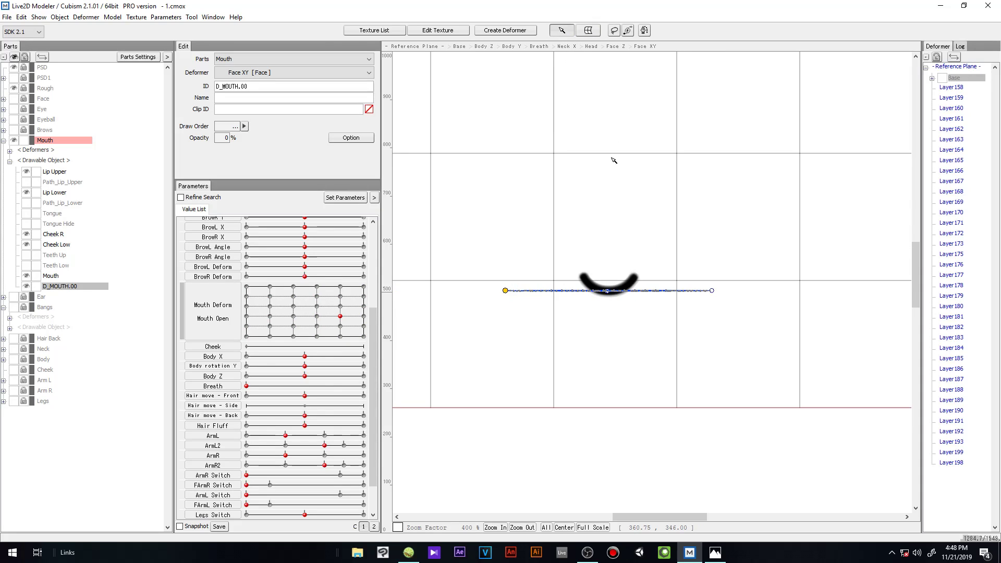
Step: Pull both ends of the Mouth curve inward and upward so it bends along the smiling lip line
{"action": "scroll", "coordinate": [604, 260], "scroll_direction": "up", "scroll_amount": 1}
{"action": "left_click_drag", "start_coordinate": [825, 326], "coordinate": [699, 284]}
{"action": "mouse_move", "coordinate": [412, 327]}
{"action": "left_mouse_down"}
{"action": "mouse_move", "coordinate": [501, 292]}
{"action": "mouse_move", "coordinate": [568, 282]}
{"action": "mouse_move", "coordinate": [553, 286]}
{"action": "left_mouse_up"}
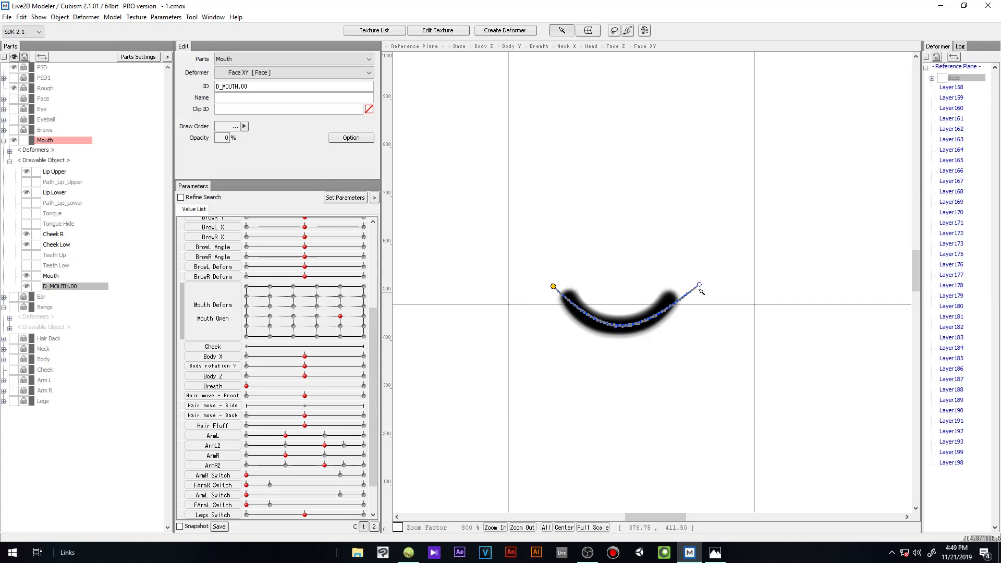
{"action": "left_click_drag", "start_coordinate": [699, 284], "coordinate": [695, 280]}
{"action": "left_click_drag", "start_coordinate": [554, 286], "coordinate": [547, 277]}
{"action": "scroll", "coordinate": [655, 331], "scroll_direction": "up", "scroll_amount": 1}
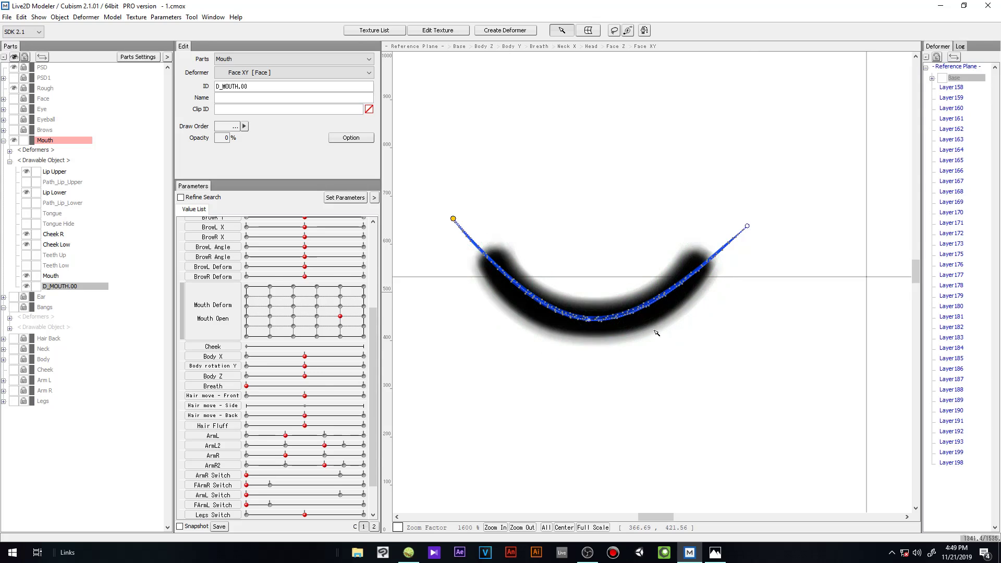
Step: Add two intermediate control points on each side of the Mouth curve's centre
{"action": "left_click", "coordinate": [646, 31]}
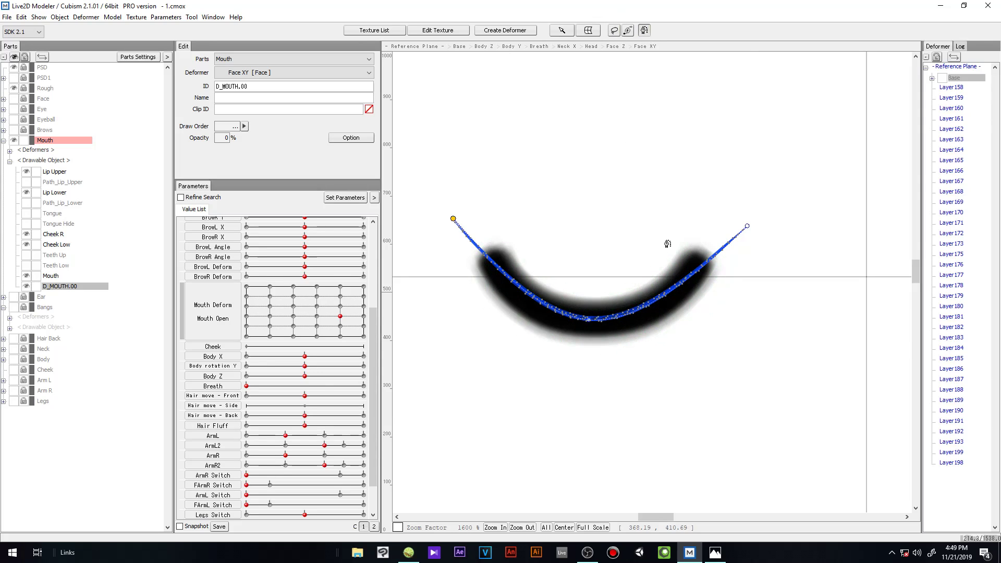
{"action": "left_click", "coordinate": [666, 296]}
{"action": "left_click", "coordinate": [526, 301]}
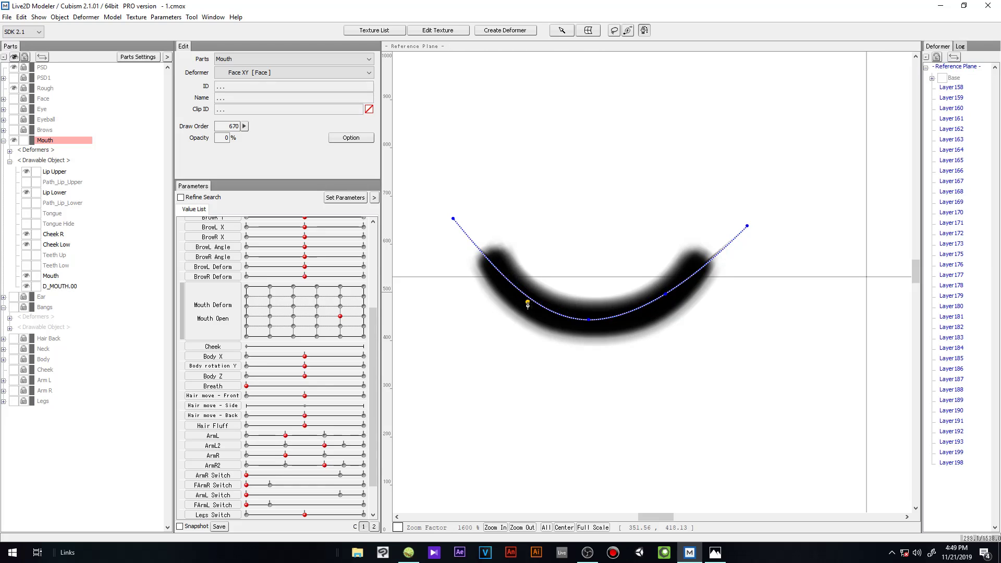
{"action": "key", "text": "ctrl+z"}
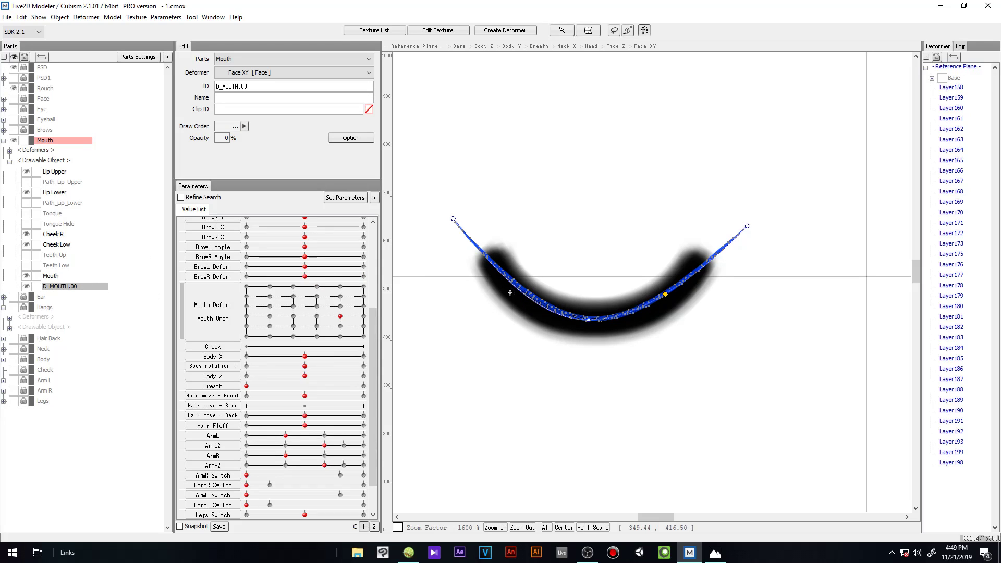
{"action": "left_click", "coordinate": [529, 297]}
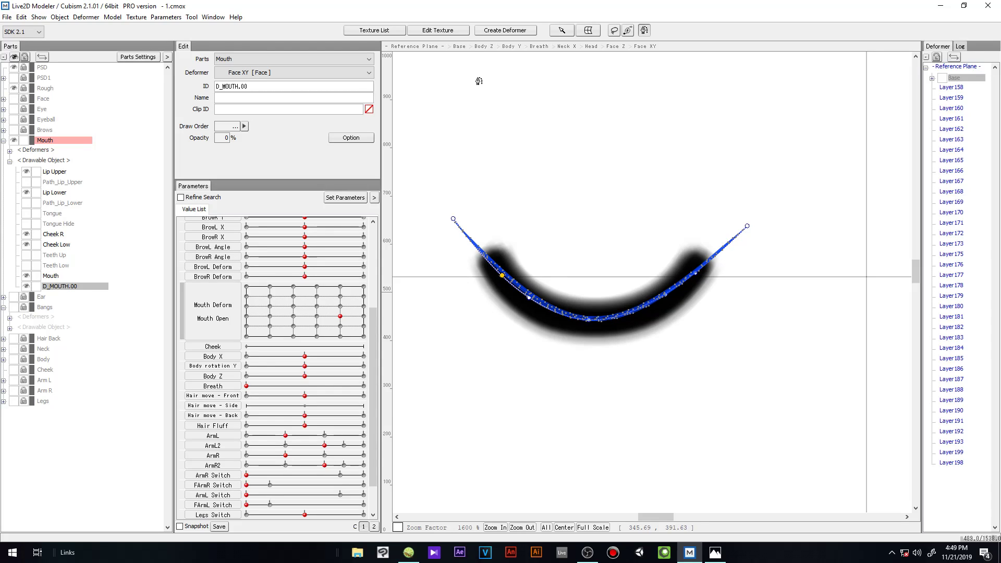
Step: Tuck the Mouth curve's ends inside the lip line's ends and lower its inner points to follow the smile
{"action": "left_click", "coordinate": [556, 37]}
{"action": "left_click_drag", "start_coordinate": [453, 219], "coordinate": [494, 254]}
{"action": "left_click_drag", "start_coordinate": [748, 228], "coordinate": [704, 261]}
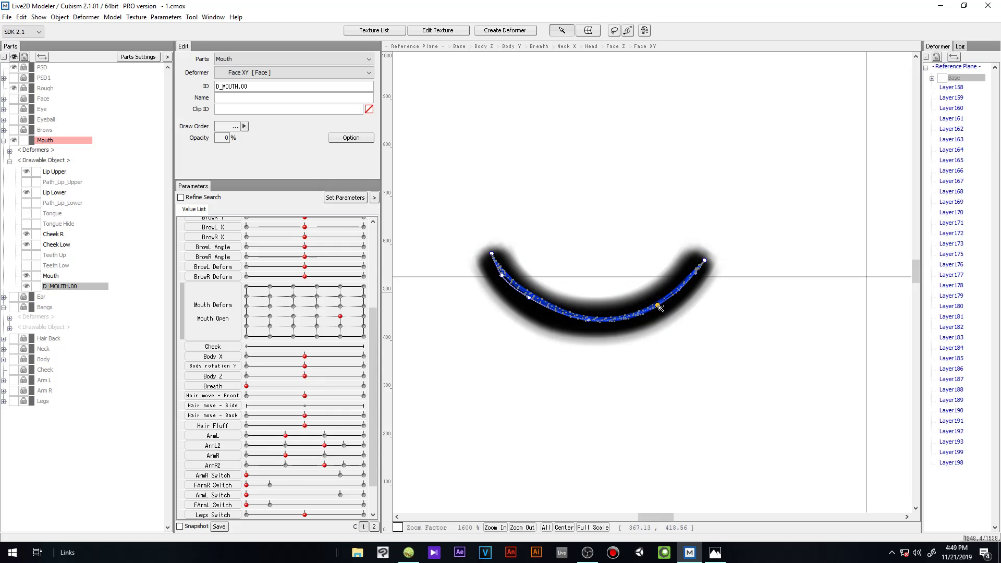
{"action": "left_click_drag", "start_coordinate": [529, 297], "coordinate": [531, 309]}
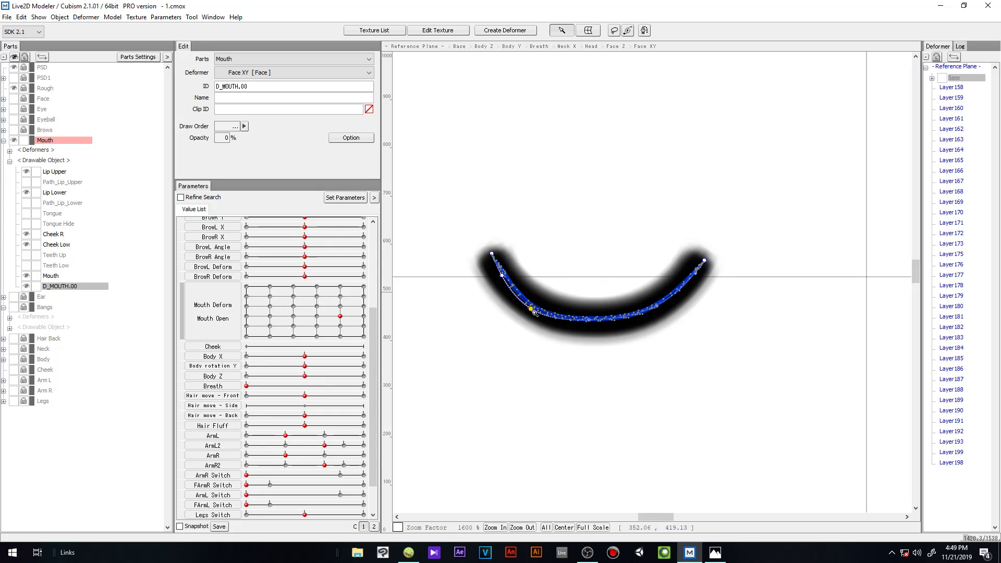
{"action": "left_click_drag", "start_coordinate": [588, 319], "coordinate": [592, 323]}
{"action": "left_click_drag", "start_coordinate": [531, 308], "coordinate": [532, 307]}
{"action": "scroll", "coordinate": [538, 276], "scroll_direction": "down", "scroll_amount": 1}
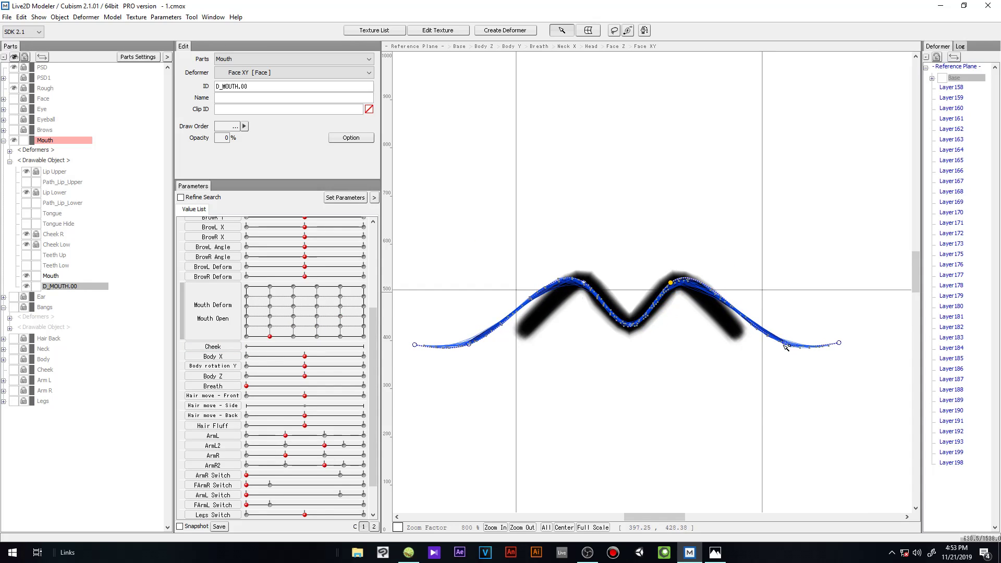
Step: At Mouth Open 0, pull the Mouth curve's outer points onto the closed lip line for Mouth Deform -0.6 and 0.2
{"action": "left_click_drag", "start_coordinate": [786, 346], "coordinate": [730, 320]}
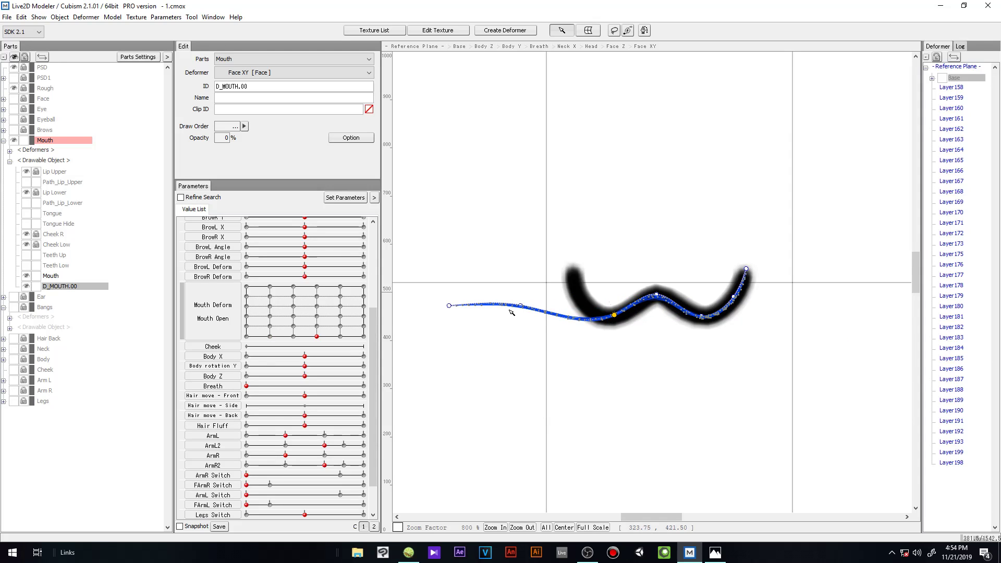
{"action": "left_click", "coordinate": [520, 306]}
{"action": "left_click_drag", "start_coordinate": [521, 307], "coordinate": [571, 304]}
{"action": "left_click_drag", "start_coordinate": [449, 306], "coordinate": [552, 274]}
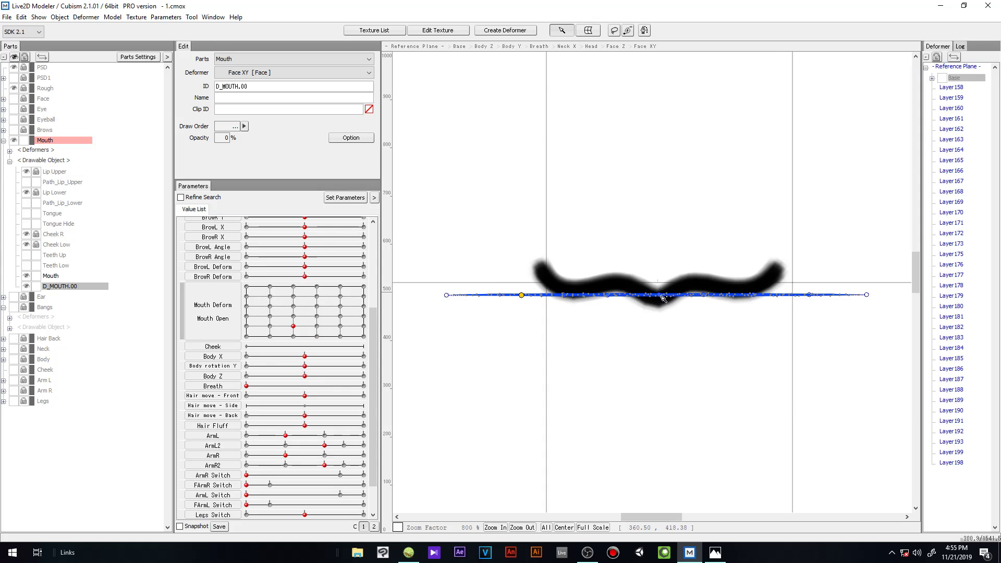
Step: At Mouth Open 0.2, bend the Mouth curve along the lip line for Mouth Deform -0.2 and 1
{"action": "left_click_drag", "start_coordinate": [662, 295], "coordinate": [687, 284]}
{"action": "left_click_drag", "start_coordinate": [611, 297], "coordinate": [611, 289]}
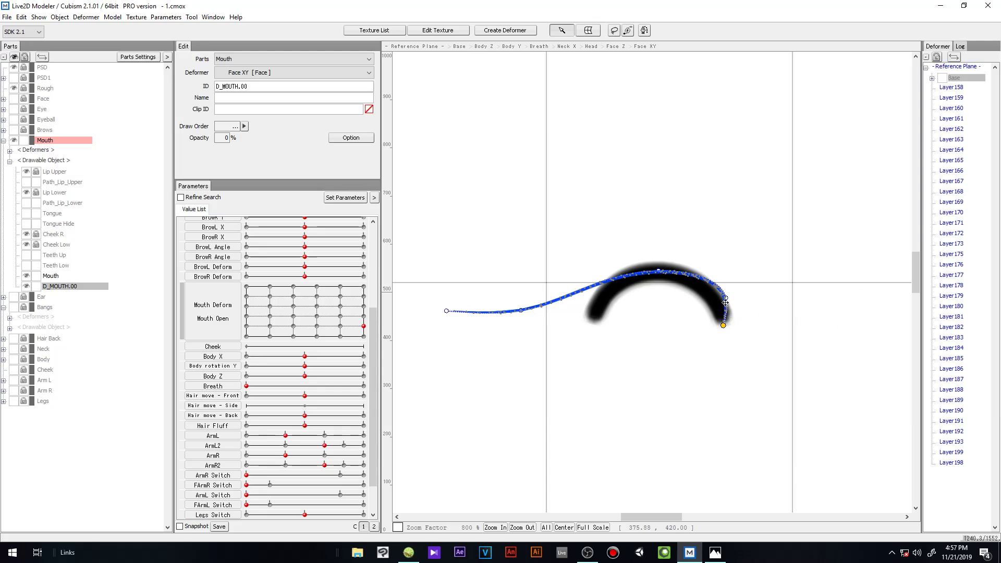
{"action": "left_click_drag", "start_coordinate": [725, 299], "coordinate": [727, 320]}
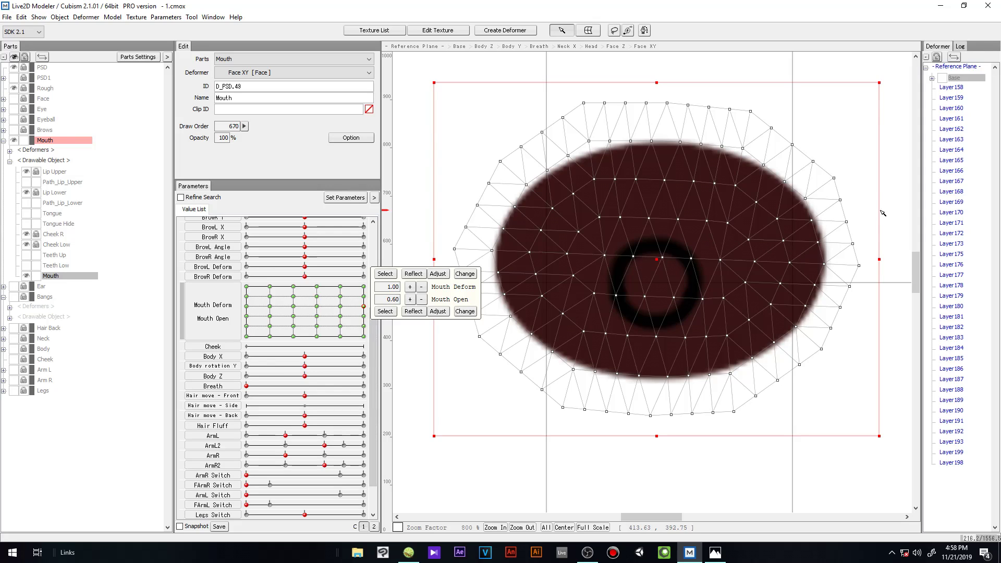
Step: At Mouth Deform 1, Mouth Open 0.6, shrink the Mouth mesh horizontally and vertically to fit the round lip outline
{"action": "left_click_drag", "start_coordinate": [877, 263], "coordinate": [731, 273]}
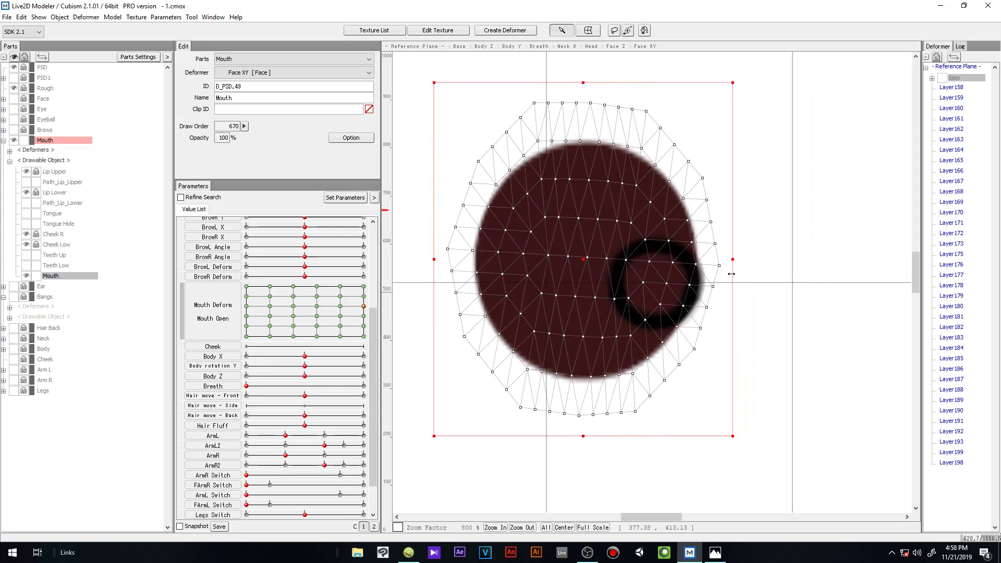
{"action": "left_click_drag", "start_coordinate": [436, 255], "coordinate": [595, 281]}
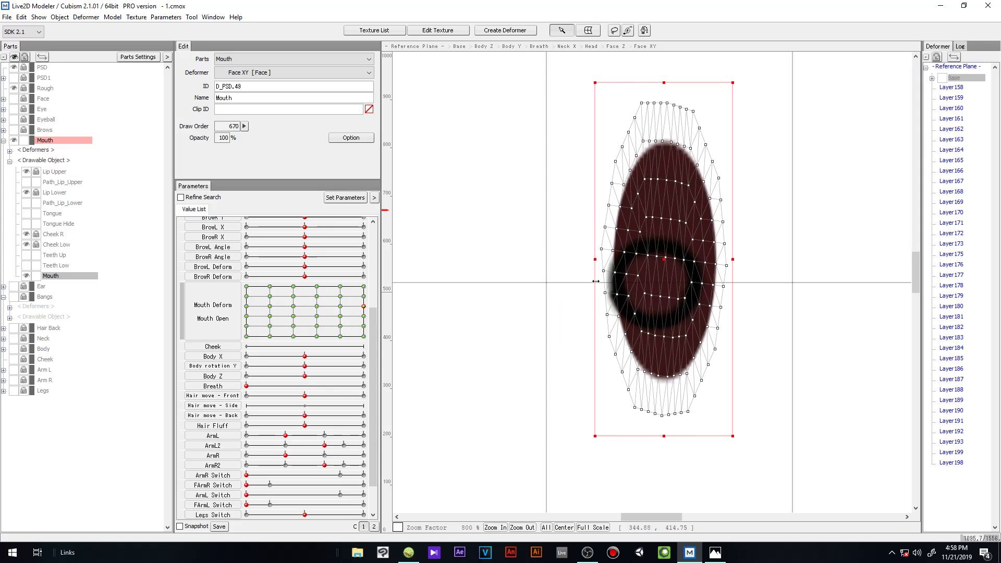
{"action": "left_click_drag", "start_coordinate": [734, 259], "coordinate": [725, 260]}
{"action": "key", "text": "ctrl+z"}
{"action": "left_click_drag", "start_coordinate": [655, 89], "coordinate": [656, 210]}
{"action": "left_click_drag", "start_coordinate": [656, 432], "coordinate": [656, 341]}
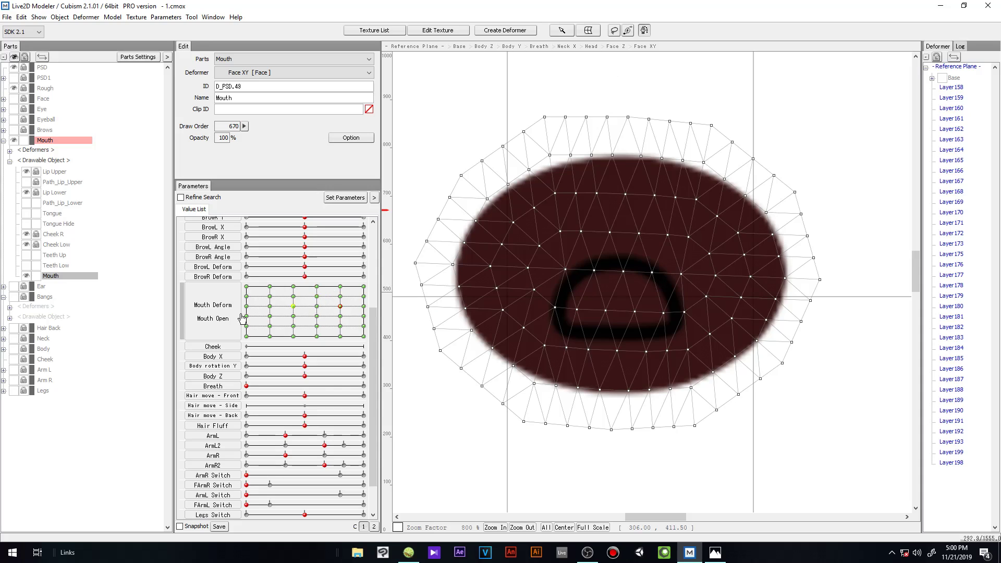
Step: Start a curve path on the Mouth object, placing points along the oval's lower edge from its left end to its right end
{"action": "left_click", "coordinate": [461, 277]}
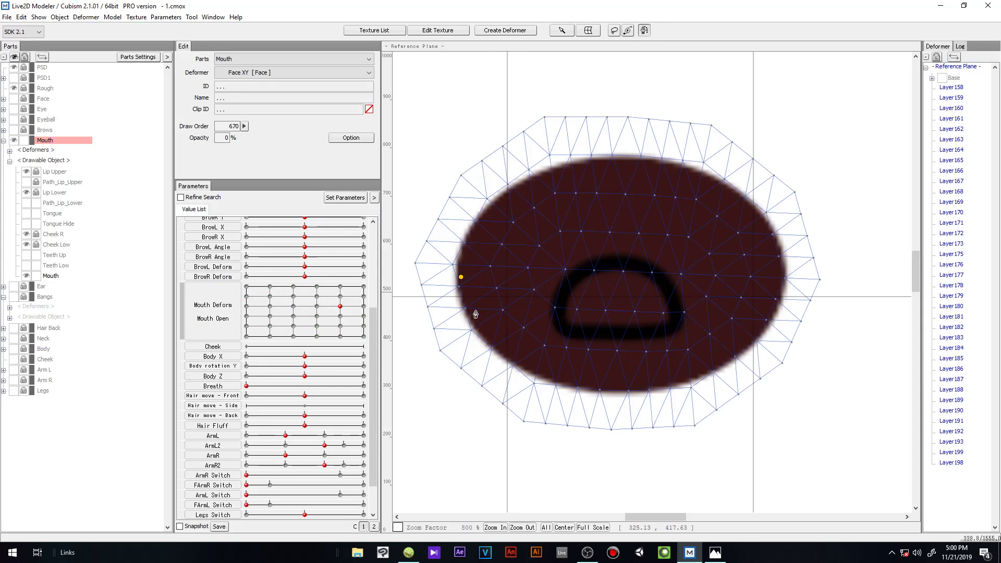
{"action": "left_click", "coordinate": [489, 338]}
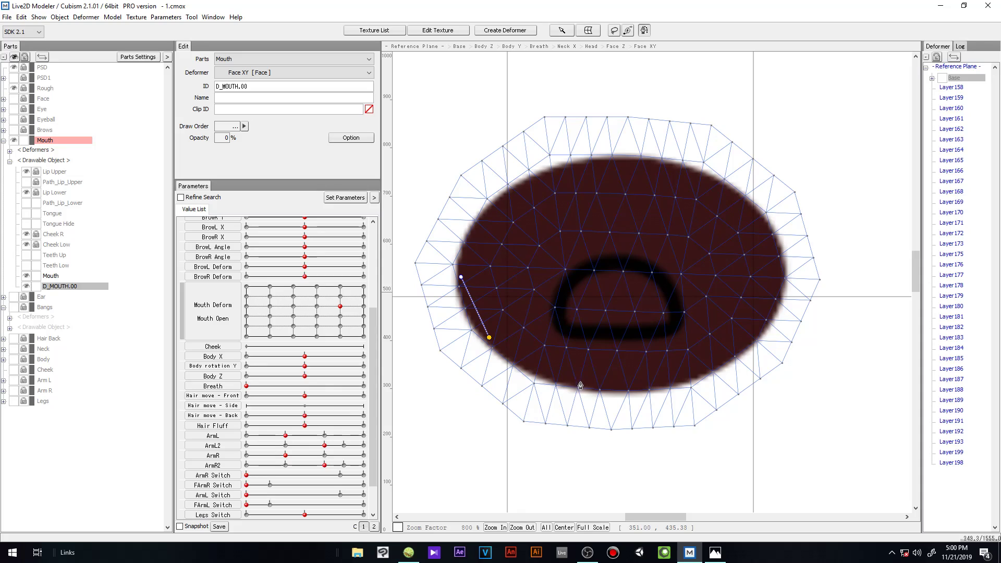
{"action": "left_click", "coordinate": [510, 357]}
{"action": "left_click", "coordinate": [615, 389]}
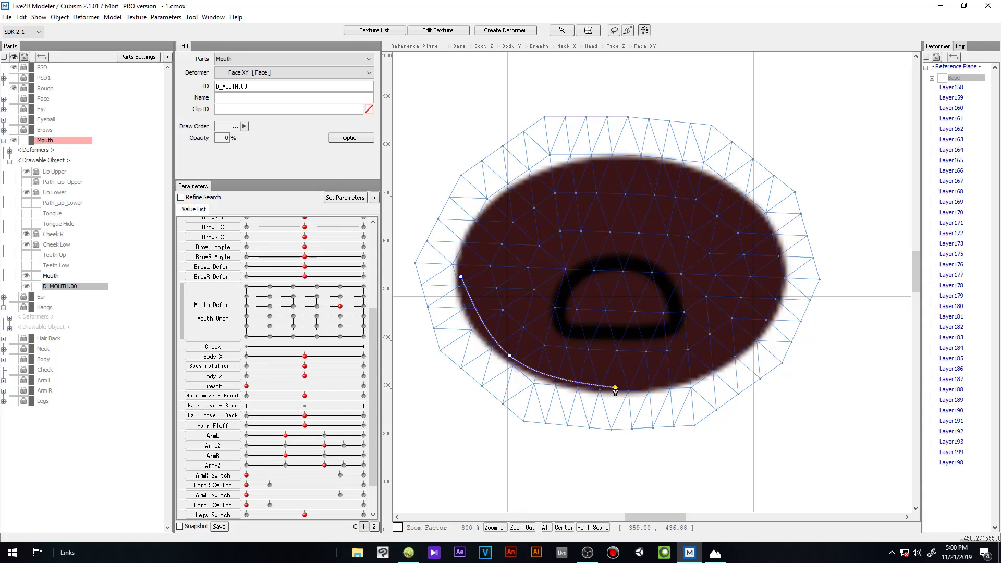
{"action": "left_click", "coordinate": [725, 360]}
{"action": "key", "text": "ctrl+z"}
{"action": "left_click", "coordinate": [730, 359]}
{"action": "left_click", "coordinate": [778, 289]}
{"action": "left_click_drag", "start_coordinate": [778, 290], "coordinate": [779, 282]}
Step: Continue the path with three points along the oval's upper edge and close it at its starting point
{"action": "left_click", "coordinate": [729, 197]}
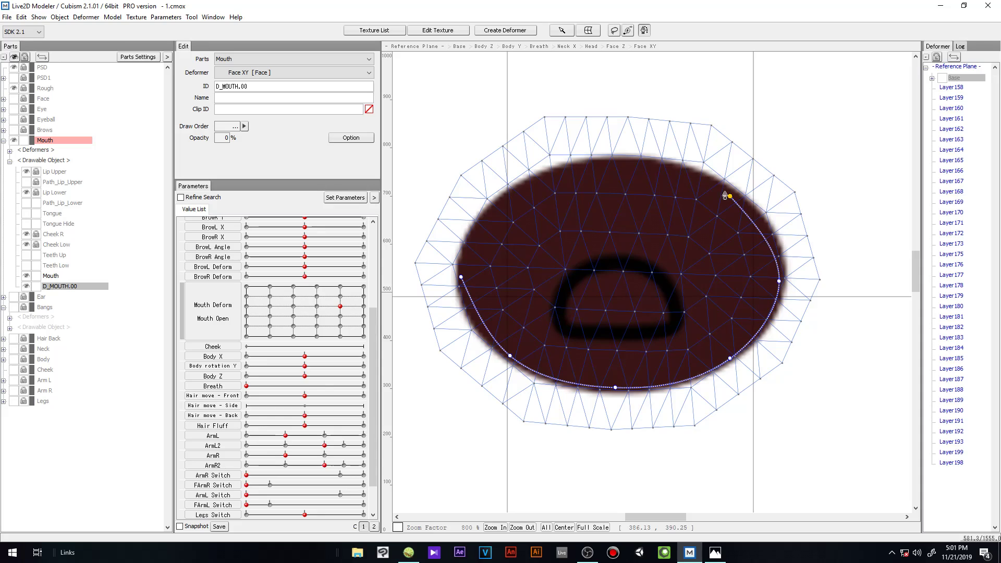
{"action": "left_click", "coordinate": [626, 167]}
{"action": "key", "text": "ctrl+z"}
{"action": "left_click", "coordinate": [613, 167]}
{"action": "key", "text": "ctrl+z"}
{"action": "left_click", "coordinate": [613, 164]}
{"action": "left_click", "coordinate": [515, 192]}
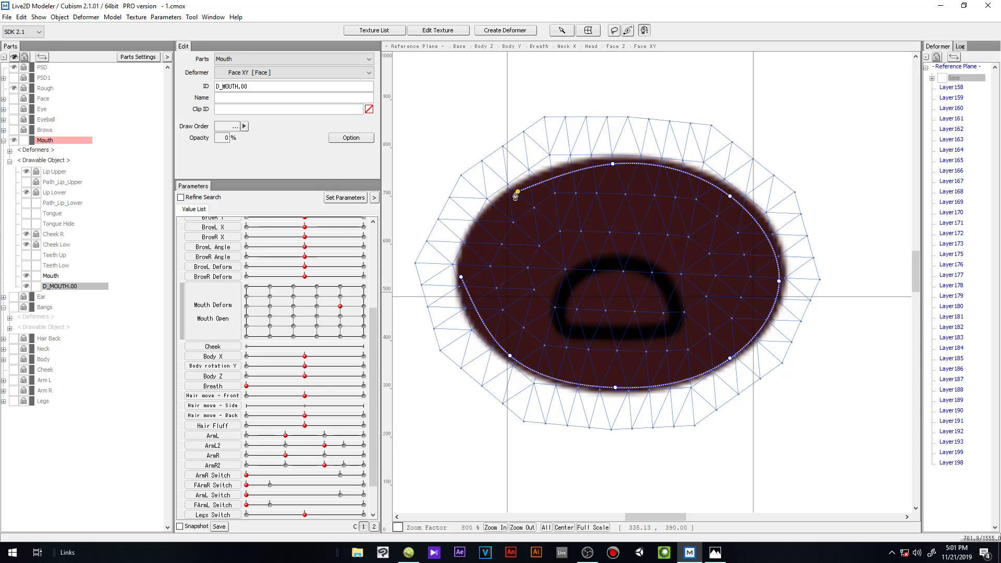
{"action": "left_click", "coordinate": [462, 278]}
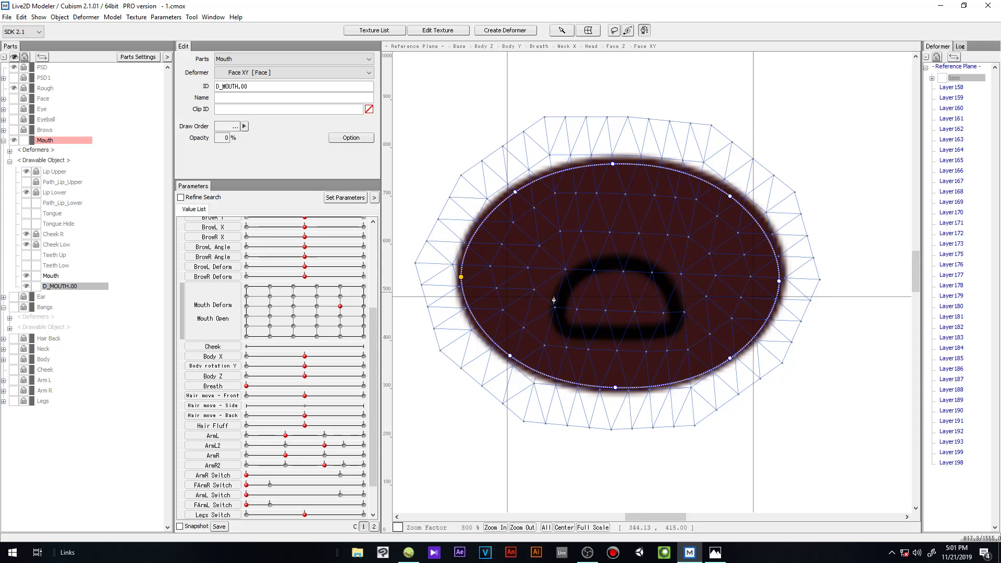
Step: Add Mouth Deform keys to the curve at -1, -0.6, -0.2, 0.2, 0.6 and 1
{"action": "double_click", "coordinate": [206, 311]}
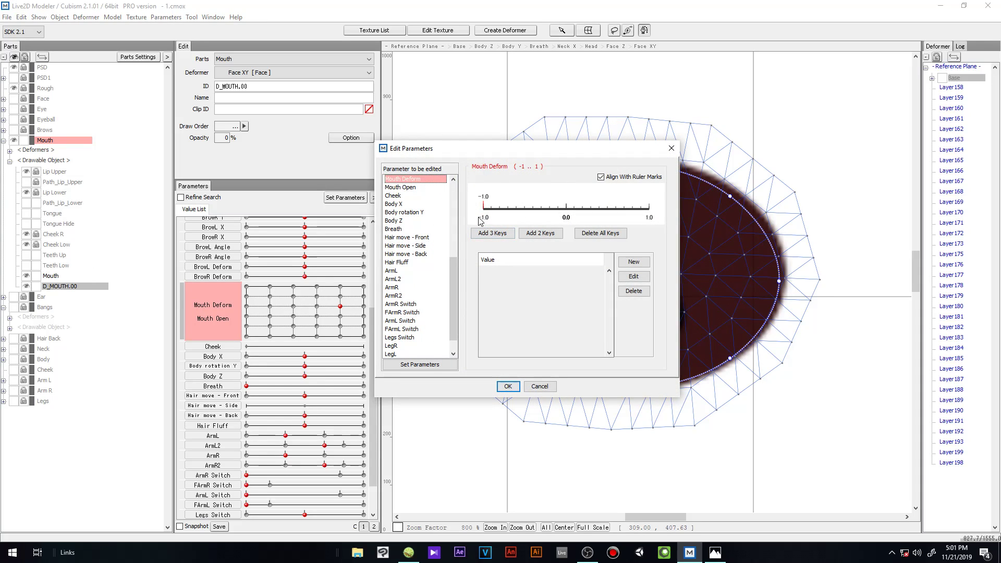
{"action": "double_click", "coordinate": [516, 209]}
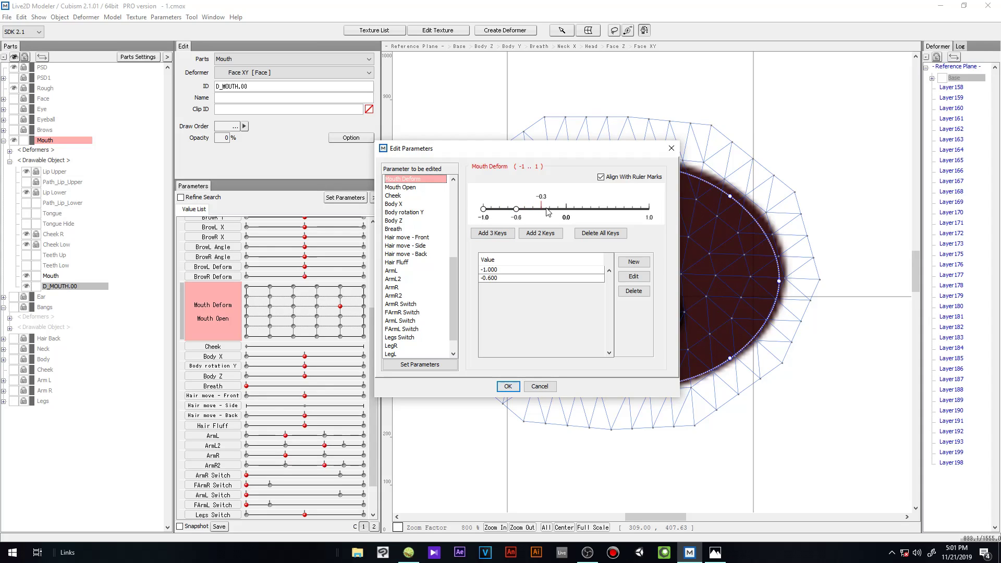
{"action": "double_click", "coordinate": [552, 209]}
{"action": "double_click", "coordinate": [583, 209]}
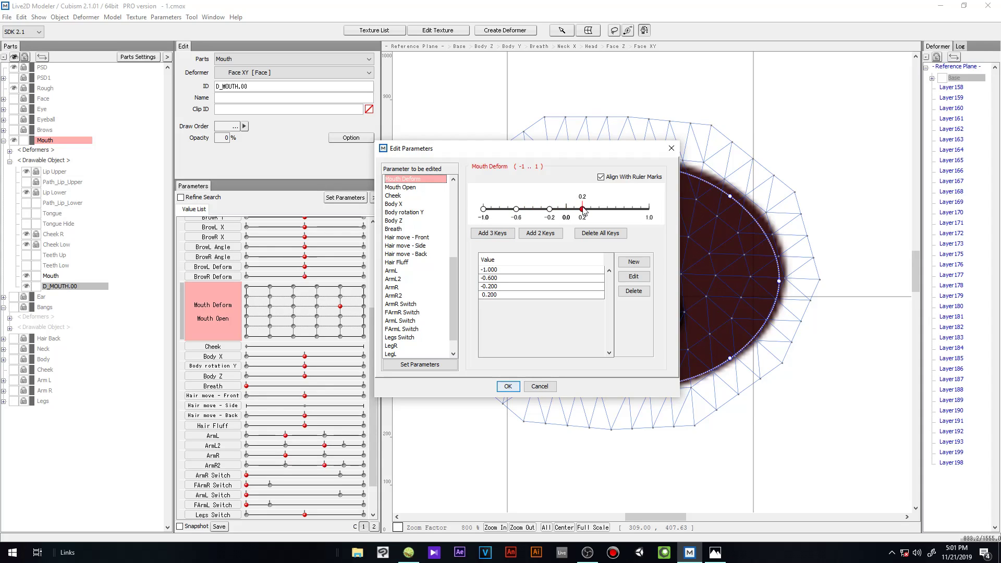
{"action": "double_click", "coordinate": [616, 209]}
{"action": "double_click", "coordinate": [646, 209]}
Step: Add Mouth Open keys to the curve at 0, 0.2, 0.4, 0.6, 0.8 and 1, and apply them
{"action": "left_click", "coordinate": [401, 187]}
{"action": "left_click", "coordinate": [541, 233]}
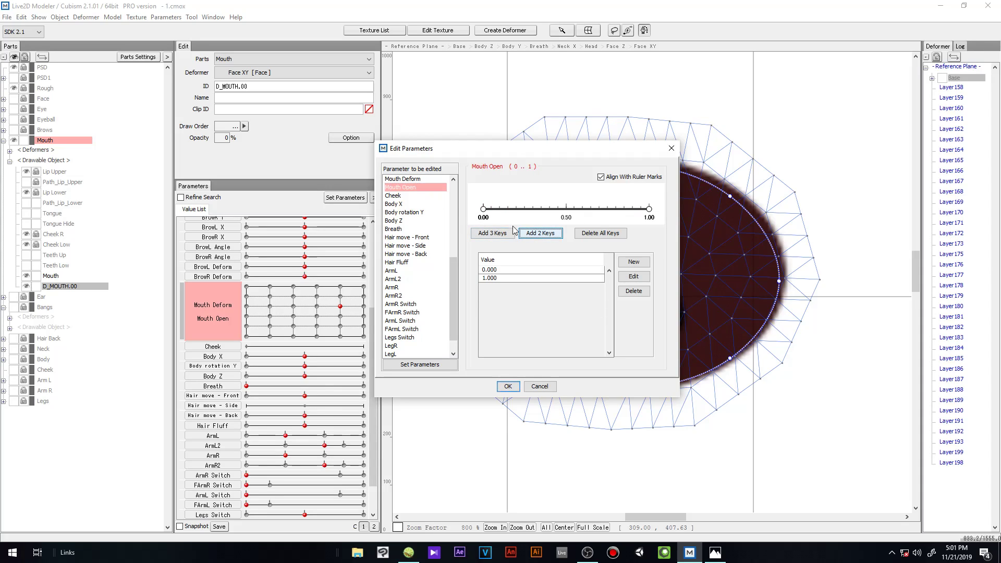
{"action": "double_click", "coordinate": [516, 208]}
{"action": "double_click", "coordinate": [550, 209]}
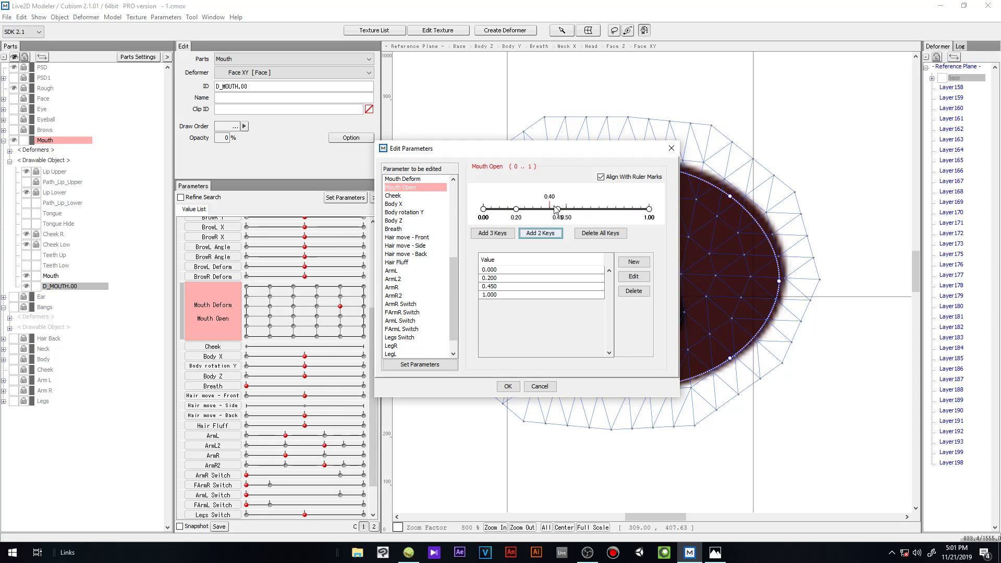
{"action": "double_click", "coordinate": [583, 209]}
{"action": "double_click", "coordinate": [616, 208]}
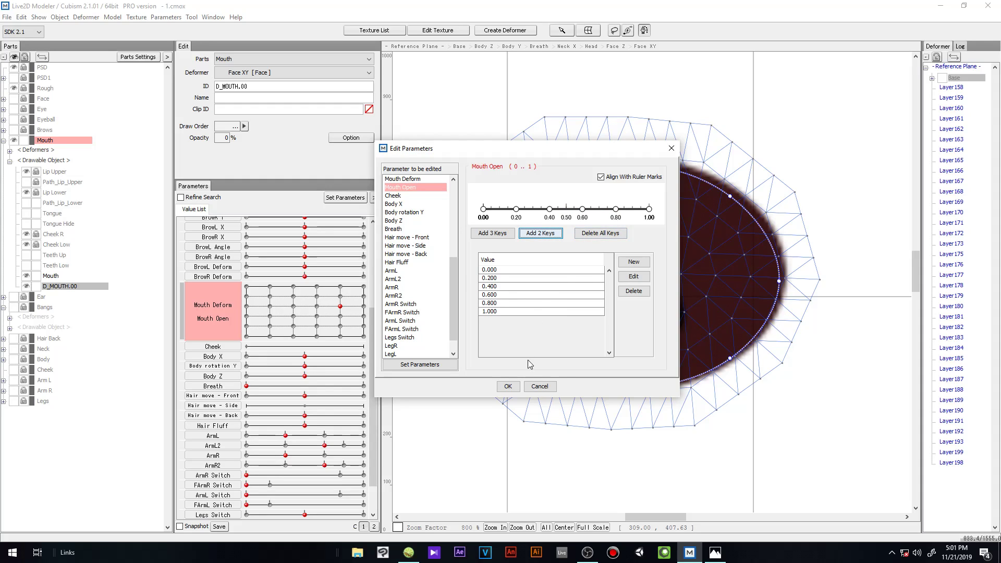
{"action": "left_click", "coordinate": [509, 386]}
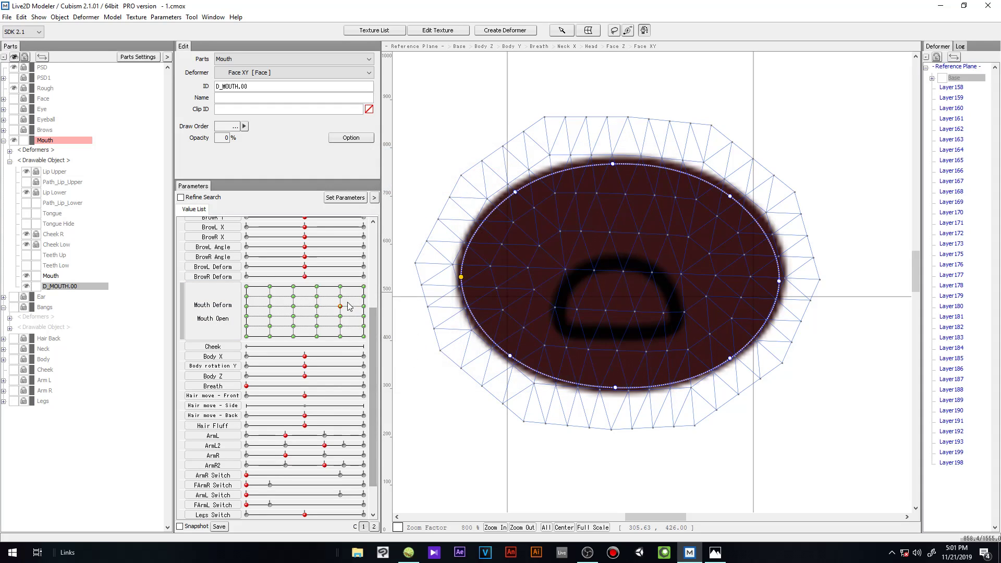
Step: At Mouth Deform 0.6, Mouth Open 0.6, pull the curve's bottom, lower-left and left points inward toward the lip outline
{"action": "left_click", "coordinate": [562, 30]}
{"action": "mouse_move", "coordinate": [616, 388]}
{"action": "left_mouse_down"}
{"action": "mouse_move", "coordinate": [616, 337]}
{"action": "mouse_move", "coordinate": [614, 370]}
{"action": "left_mouse_up"}
{"action": "left_click_drag", "start_coordinate": [511, 356], "coordinate": [540, 341]}
{"action": "left_click_drag", "start_coordinate": [461, 278], "coordinate": [491, 262]}
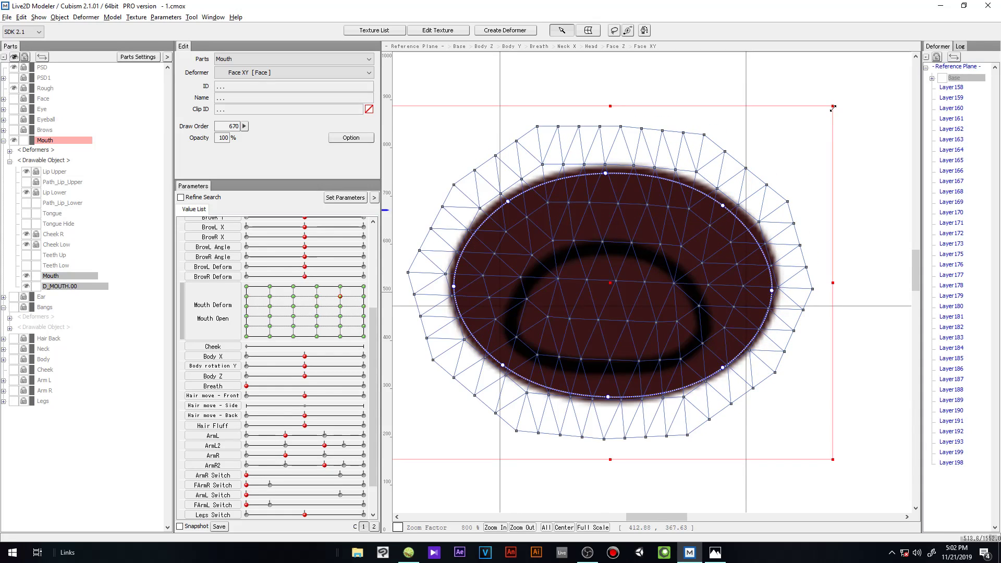
Step: At Mouth Deform 0.6, Mouth Open 0.8, shrink the Mouth and its curve into the lip outline and fit the lower-left curve points
{"action": "left_click_drag", "start_coordinate": [833, 104], "coordinate": [706, 204]}
{"action": "left_click_drag", "start_coordinate": [608, 283], "coordinate": [604, 315]}
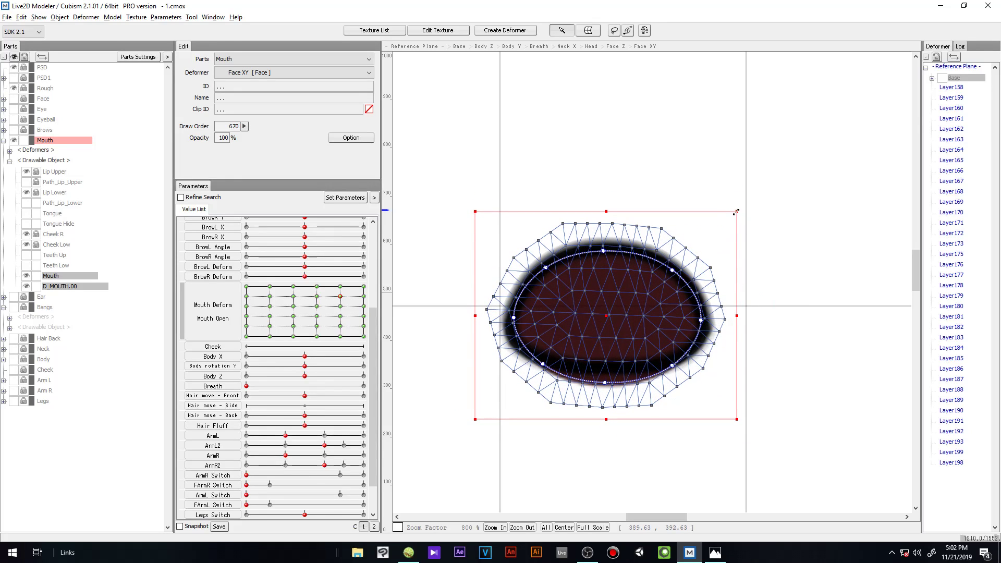
{"action": "left_click", "coordinate": [752, 177]}
{"action": "left_click", "coordinate": [631, 347]}
{"action": "left_click", "coordinate": [816, 338]}
{"action": "left_click", "coordinate": [547, 367]}
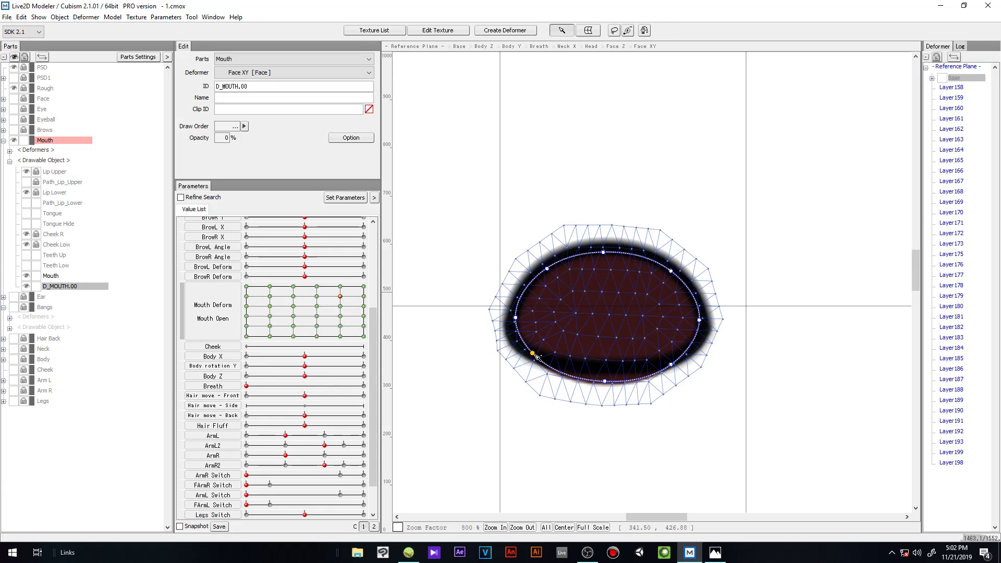
{"action": "left_click_drag", "start_coordinate": [520, 320], "coordinate": [515, 324]}
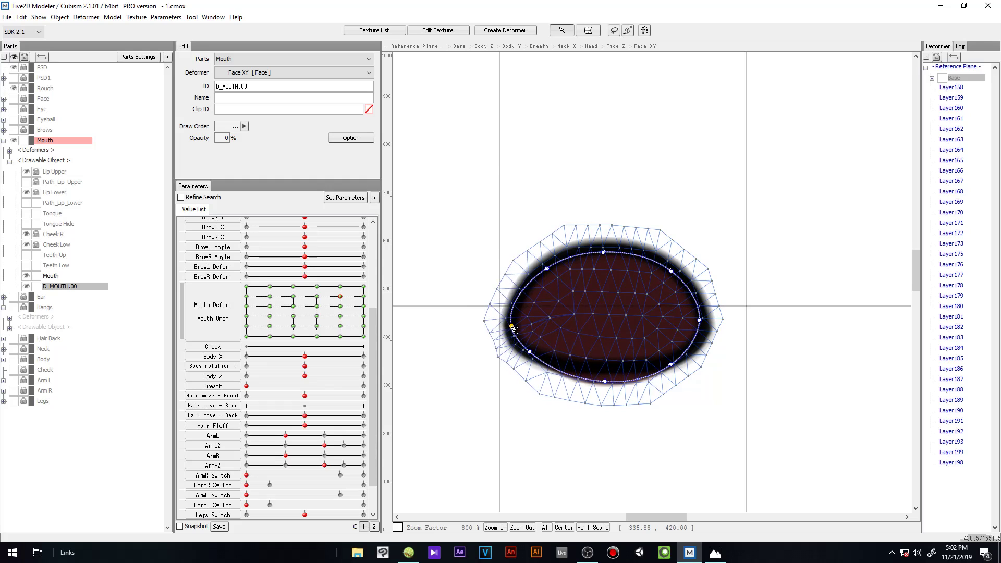
Step: At Mouth Deform 0.6, Mouth Open 1, pull the curve's lower points down and outward to fill the rounded base of the lip outline
{"action": "left_click", "coordinate": [340, 287]}
{"action": "left_click", "coordinate": [693, 137]}
{"action": "left_click", "coordinate": [635, 320]}
{"action": "left_click", "coordinate": [813, 198]}
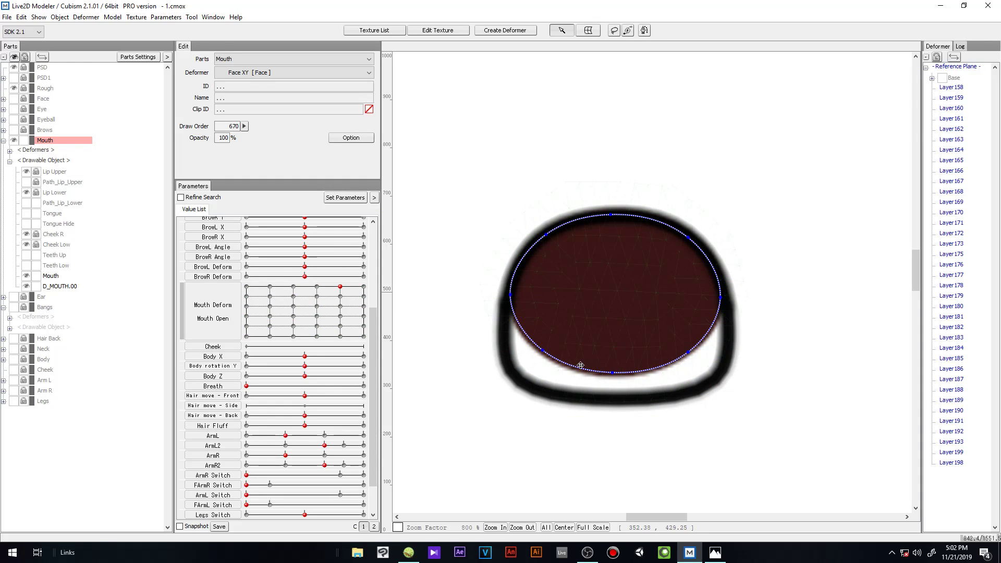
{"action": "left_click", "coordinate": [542, 353]}
{"action": "left_click_drag", "start_coordinate": [542, 353], "coordinate": [520, 370]}
{"action": "left_click_drag", "start_coordinate": [696, 352], "coordinate": [709, 367]}
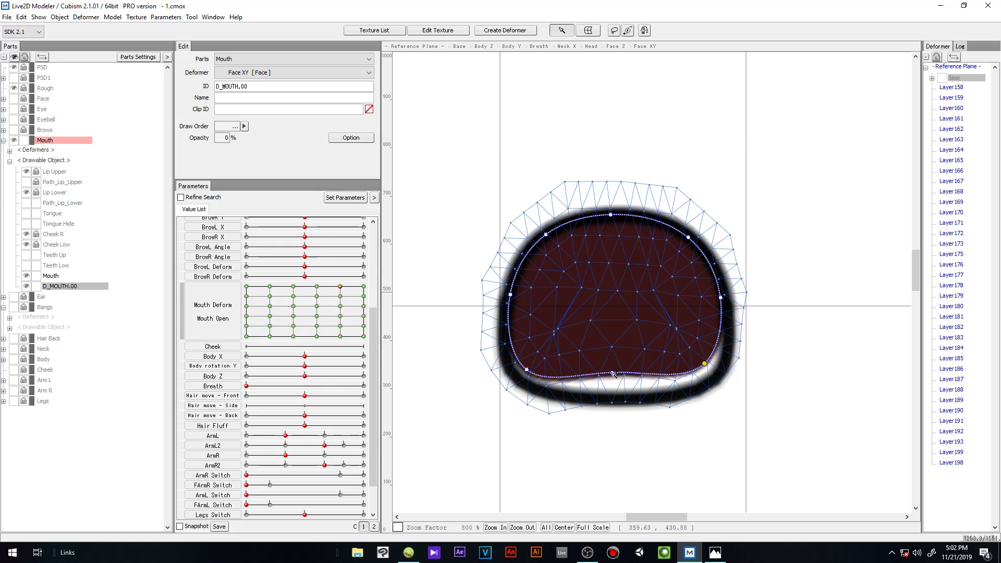
{"action": "left_click_drag", "start_coordinate": [613, 373], "coordinate": [614, 390]}
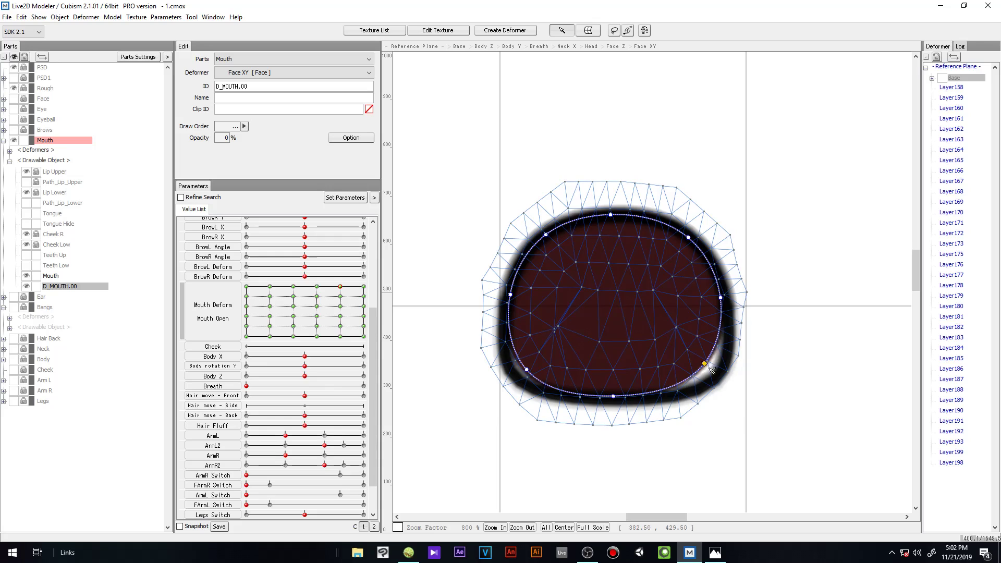
{"action": "left_click_drag", "start_coordinate": [709, 367], "coordinate": [719, 369]}
{"action": "left_click_drag", "start_coordinate": [526, 368], "coordinate": [518, 375]}
{"action": "left_click_drag", "start_coordinate": [519, 375], "coordinate": [515, 378]}
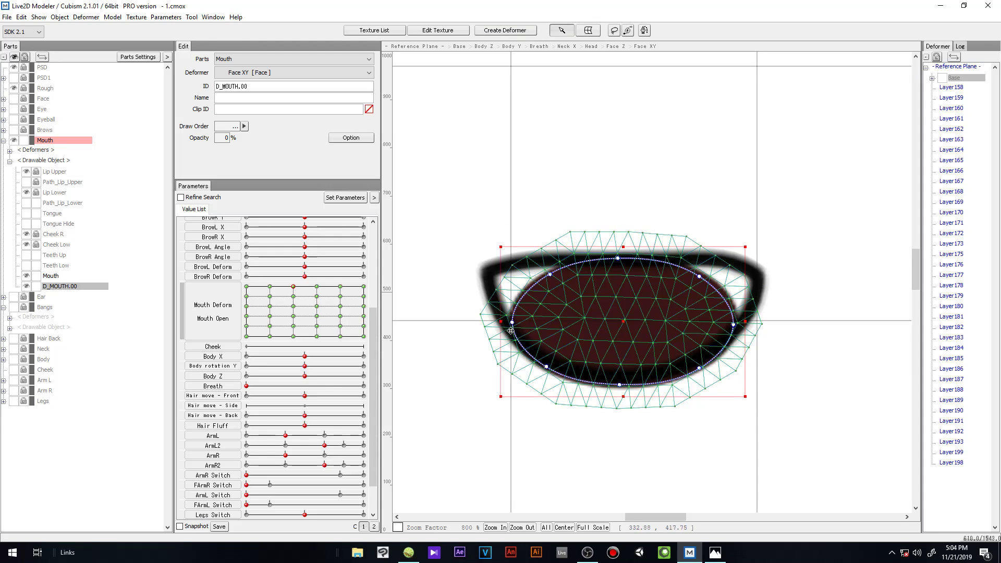
Step: At Mouth Deform -0.2, Mouth Open 1, pull the curve's side points toward the upper lip corners and undo the last point move
{"action": "left_click_drag", "start_coordinate": [512, 322], "coordinate": [492, 273]}
{"action": "left_click_drag", "start_coordinate": [700, 276], "coordinate": [728, 278]}
{"action": "left_click_drag", "start_coordinate": [733, 325], "coordinate": [737, 274]}
{"action": "key", "text": "ctrl+z"}
{"action": "left_click", "coordinate": [789, 206]}
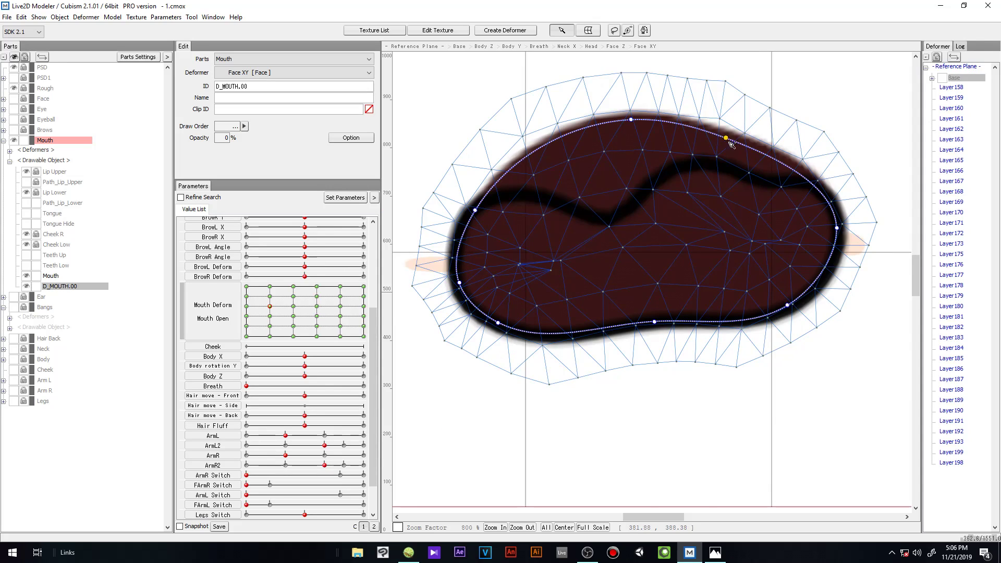
Step: At Mouth Deform -0.6, Mouth Open 0.6, lower the curve's top points onto the wavy upper lip line
{"action": "left_click_drag", "start_coordinate": [731, 143], "coordinate": [753, 187]}
{"action": "left_click_drag", "start_coordinate": [631, 119], "coordinate": [604, 229]}
Step: Refine the Tongue's mesh by dividing its polygons into four twice, and apply the edited mesh
{"action": "left_click", "coordinate": [61, 218]}
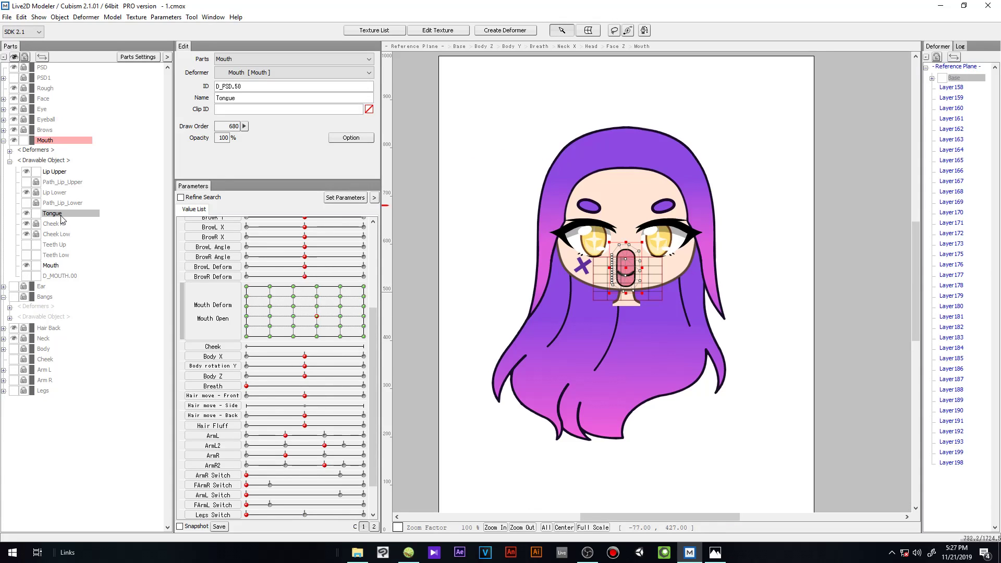
{"action": "left_click", "coordinate": [443, 30]}
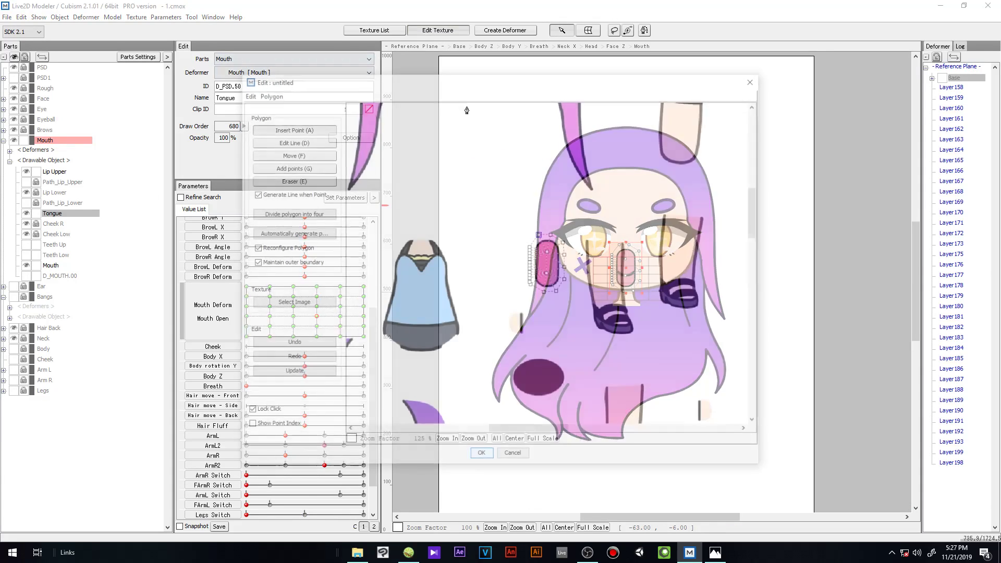
{"action": "scroll", "coordinate": [553, 274], "scroll_direction": "up", "scroll_amount": 3}
{"action": "scroll", "coordinate": [476, 196], "scroll_direction": "down", "scroll_amount": 3}
{"action": "left_click", "coordinate": [307, 214]}
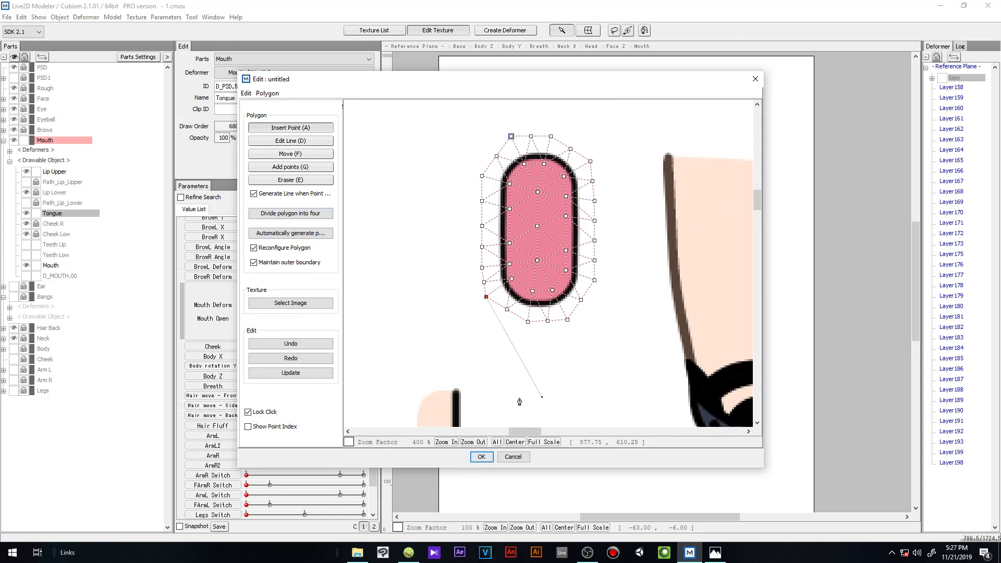
{"action": "left_click", "coordinate": [267, 213]}
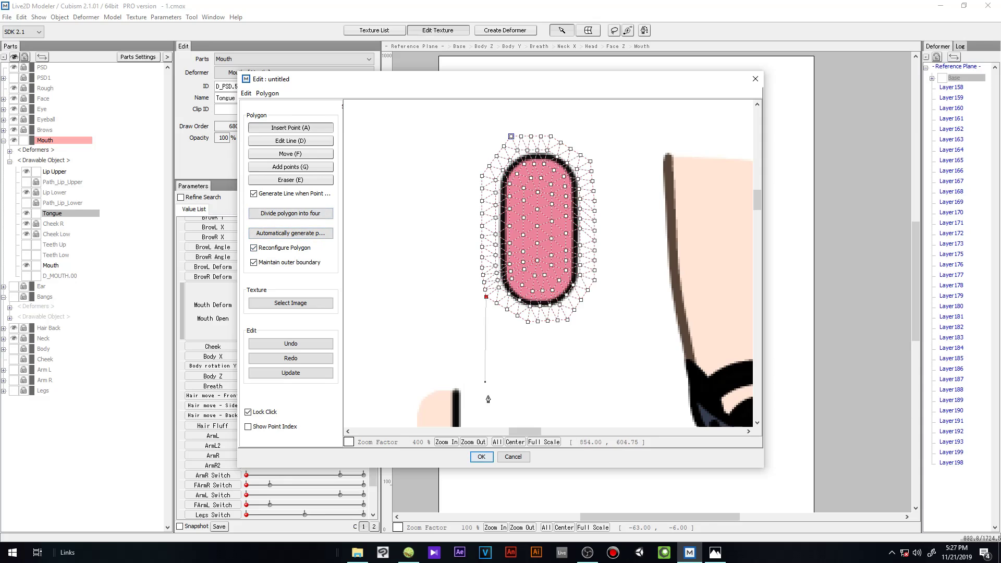
{"action": "left_click", "coordinate": [481, 458]}
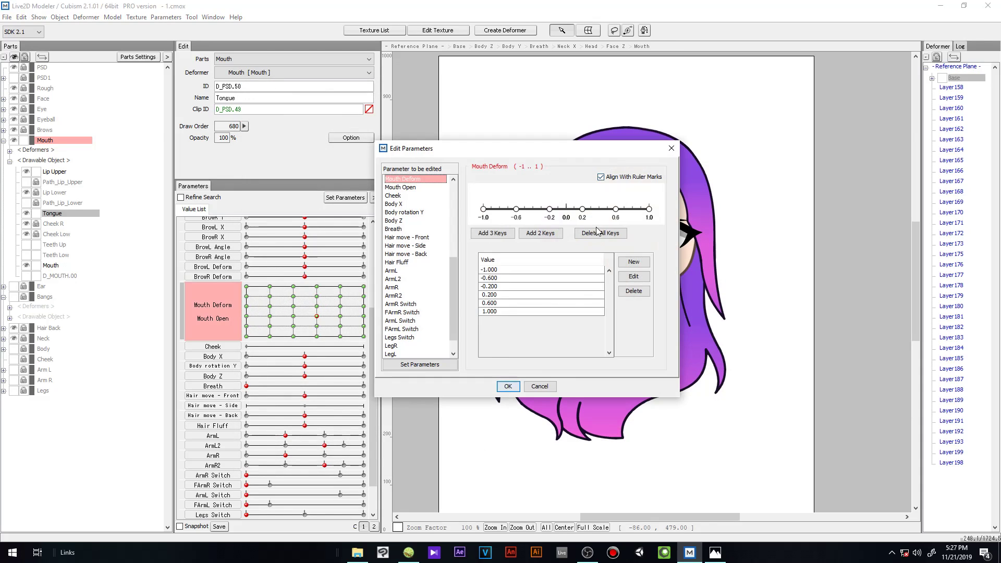
Step: Delete all of the Tongue's keys on Mouth Deform and Mouth Open
{"action": "left_click", "coordinate": [598, 233]}
{"action": "left_click", "coordinate": [430, 195]}
{"action": "left_click", "coordinate": [435, 187]}
{"action": "left_click", "coordinate": [600, 233]}
{"action": "scroll", "coordinate": [415, 214], "scroll_direction": "up", "scroll_amount": 3}
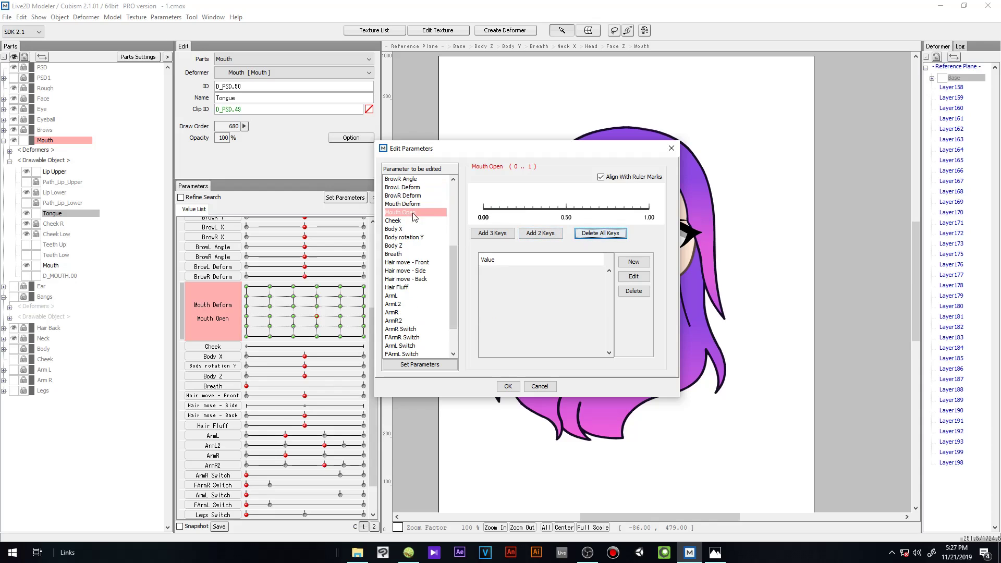
{"action": "left_click", "coordinate": [412, 246]}
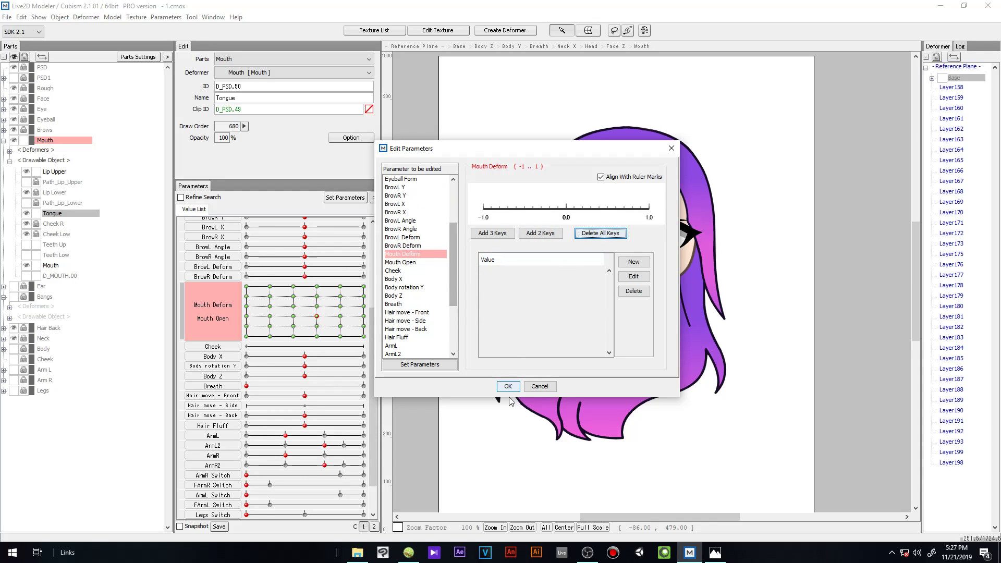
{"action": "left_click", "coordinate": [508, 386]}
Step: Squash the Tongue from its top edge, undo stray changes, and nudge it slightly upward over the mouth
{"action": "scroll", "coordinate": [635, 242], "scroll_direction": "up", "scroll_amount": 2}
{"action": "left_click_drag", "start_coordinate": [617, 245], "coordinate": [617, 292]}
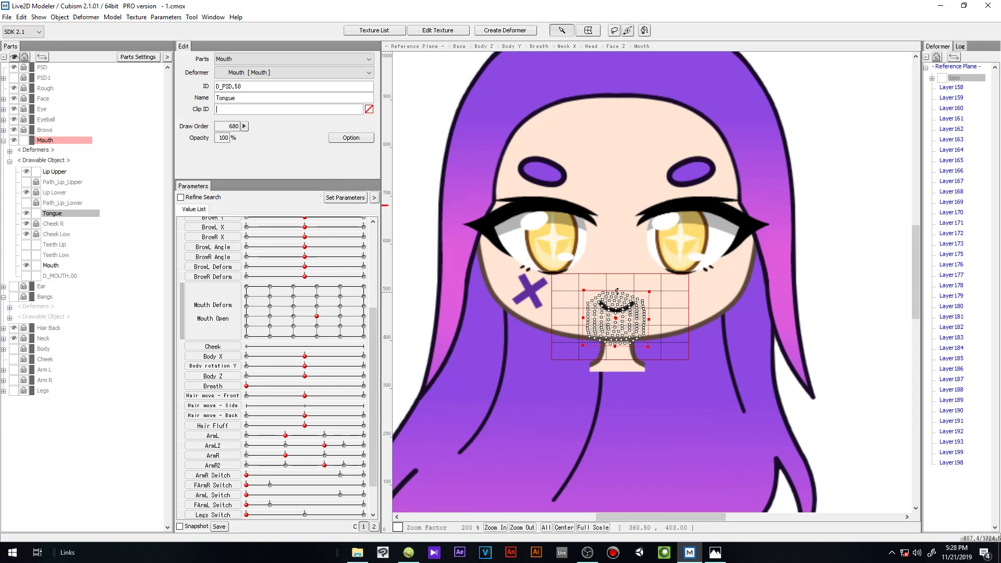
{"action": "key", "text": "ctrl+z"}
{"action": "left_click", "coordinate": [834, 215]}
{"action": "left_click", "coordinate": [54, 213]}
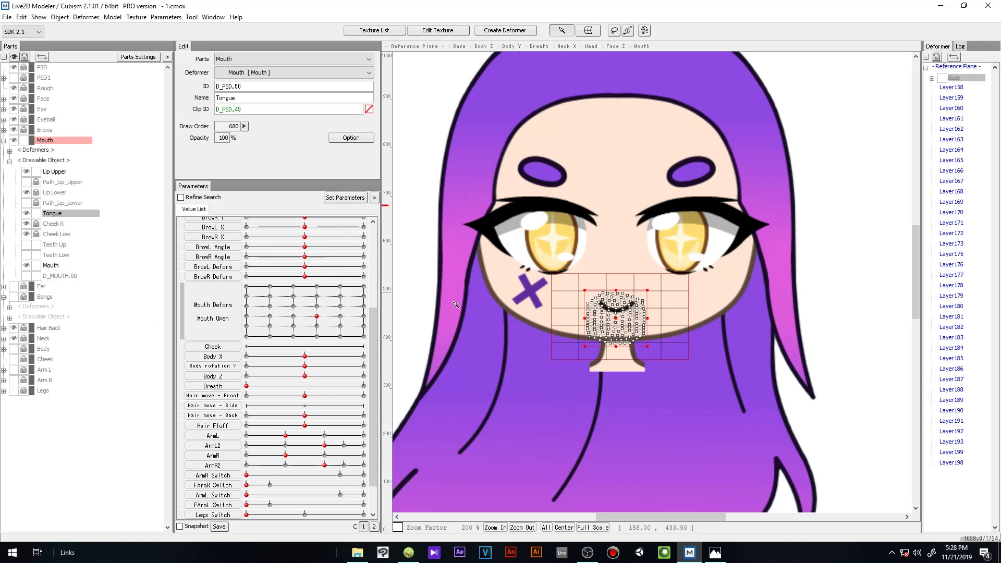
{"action": "key", "text": "ctrl+z"}
{"action": "left_click_drag", "start_coordinate": [616, 316], "coordinate": [617, 312]}
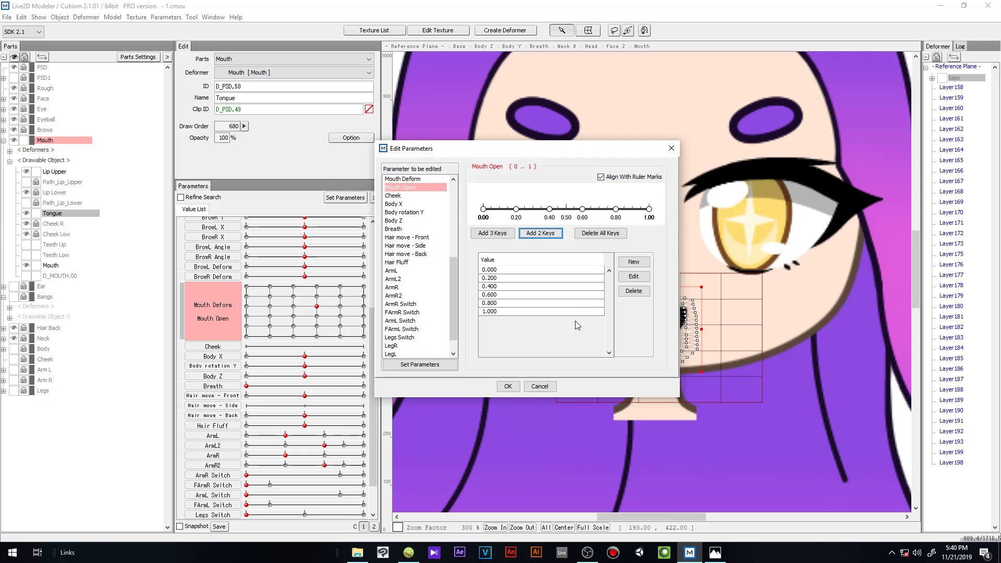
Step: Apply Tongue keys at Mouth Open 0, 0.2, 0.4, 0.6, 0.8 and 1, and widen it on both sides at Mouth Deform 0.2, Open 0.6
{"action": "left_click", "coordinate": [510, 386]}
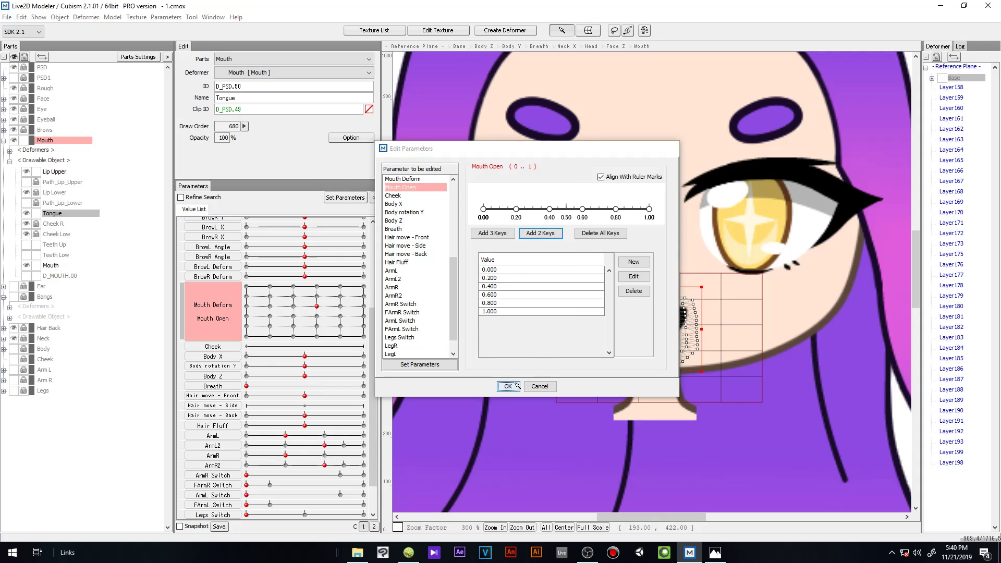
{"action": "left_click_drag", "start_coordinate": [604, 329], "coordinate": [595, 330]}
{"action": "left_click_drag", "start_coordinate": [703, 329], "coordinate": [714, 329]}
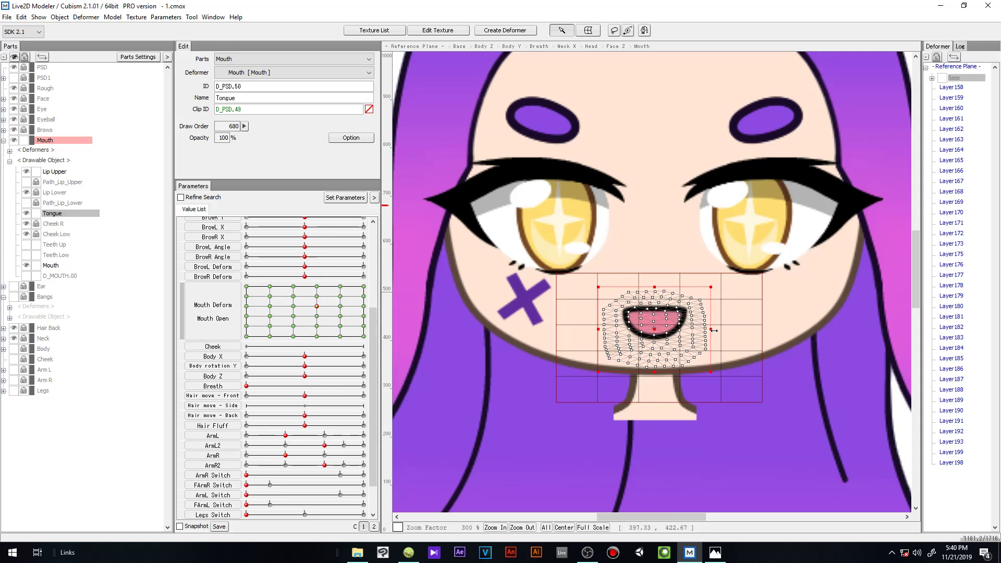
{"action": "left_click_drag", "start_coordinate": [598, 329], "coordinate": [593, 330]}
{"action": "left_click_drag", "start_coordinate": [714, 325], "coordinate": [718, 330]}
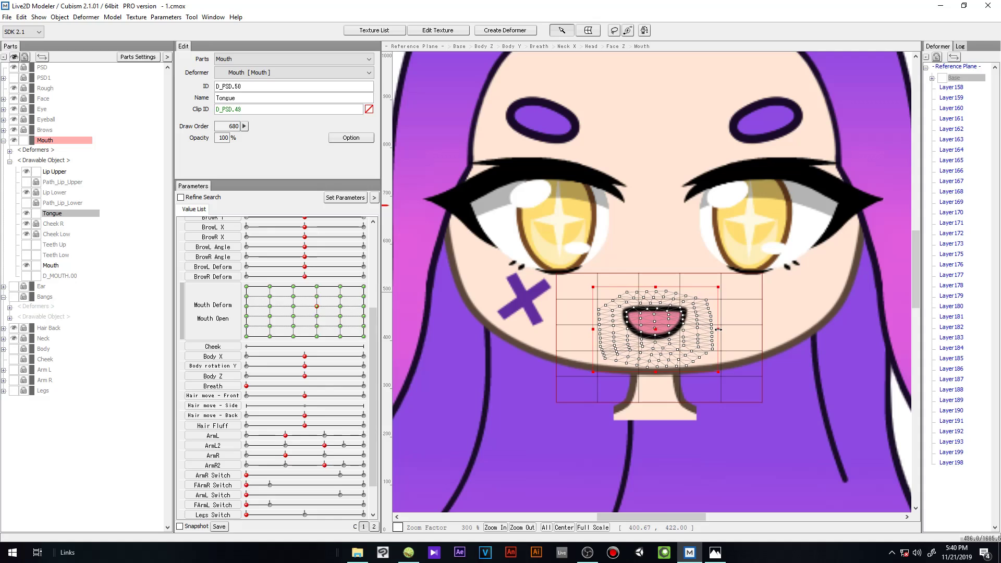
Step: Widen the Tongue on both sides at Mouth Deform 0.6, Mouth Open 0.6, and check its fit at Mouth Deform 1
{"action": "left_click", "coordinate": [318, 317]}
{"action": "left_click", "coordinate": [339, 307]}
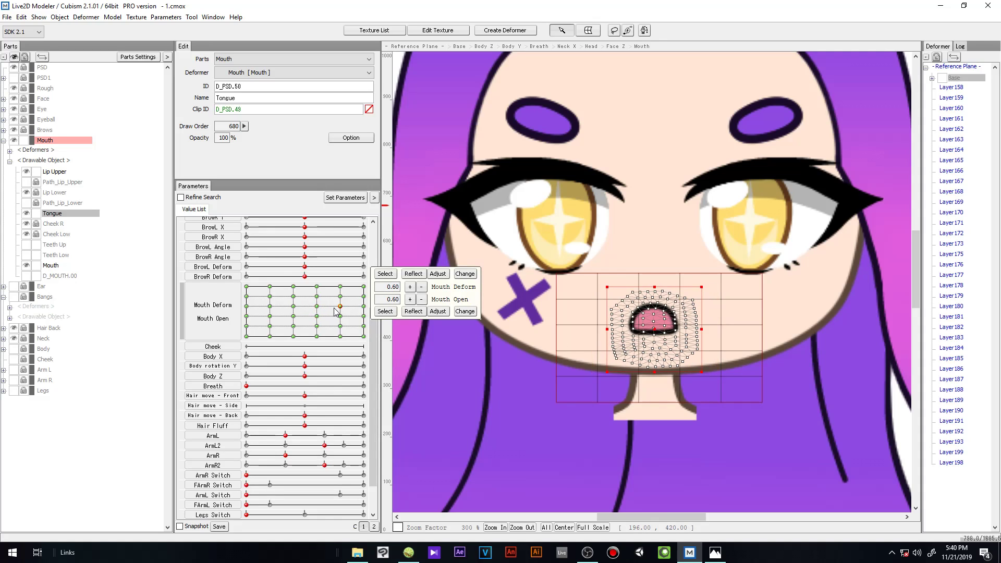
{"action": "left_click_drag", "start_coordinate": [608, 329], "coordinate": [600, 328]}
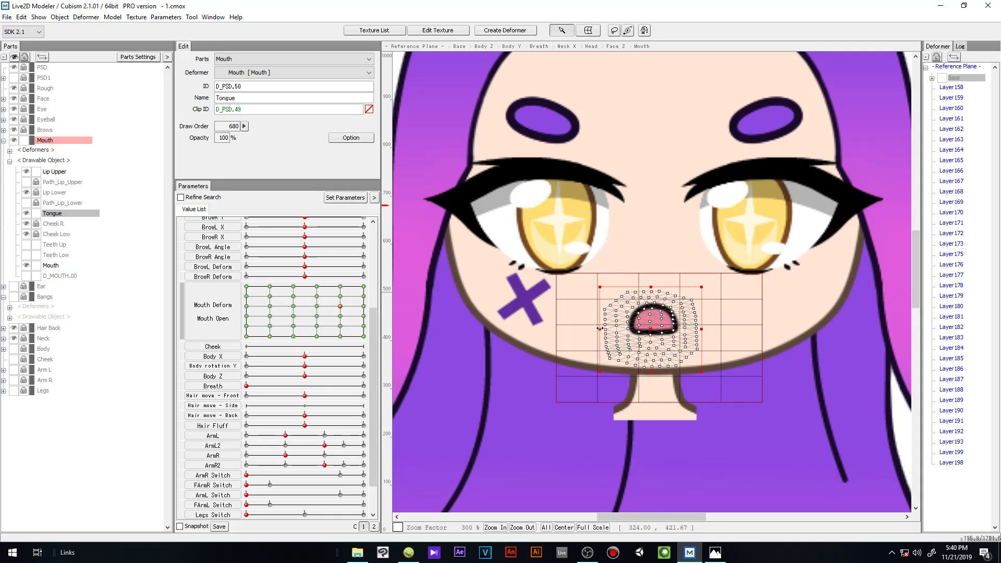
{"action": "left_click_drag", "start_coordinate": [703, 330], "coordinate": [710, 330]}
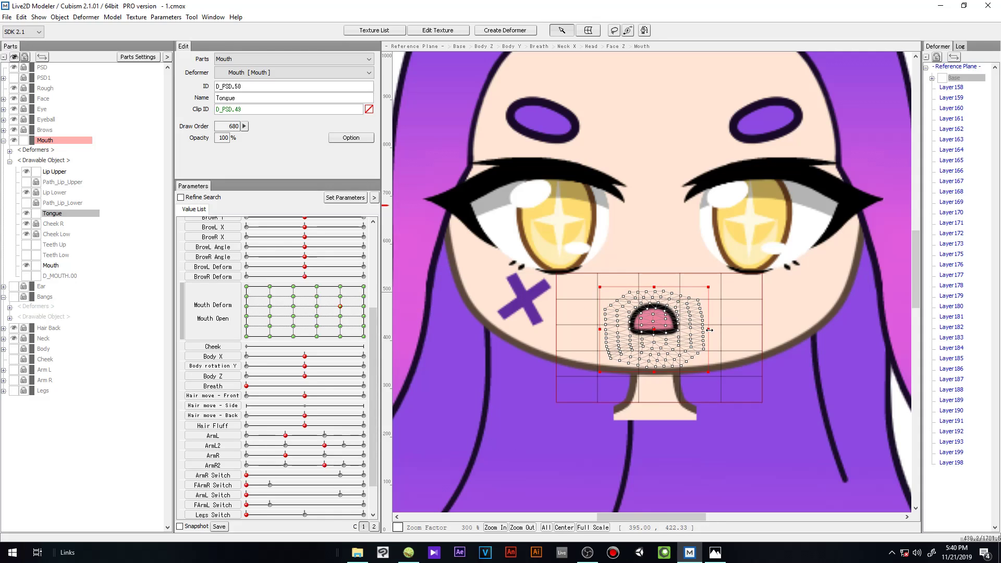
{"action": "left_click", "coordinate": [363, 307]}
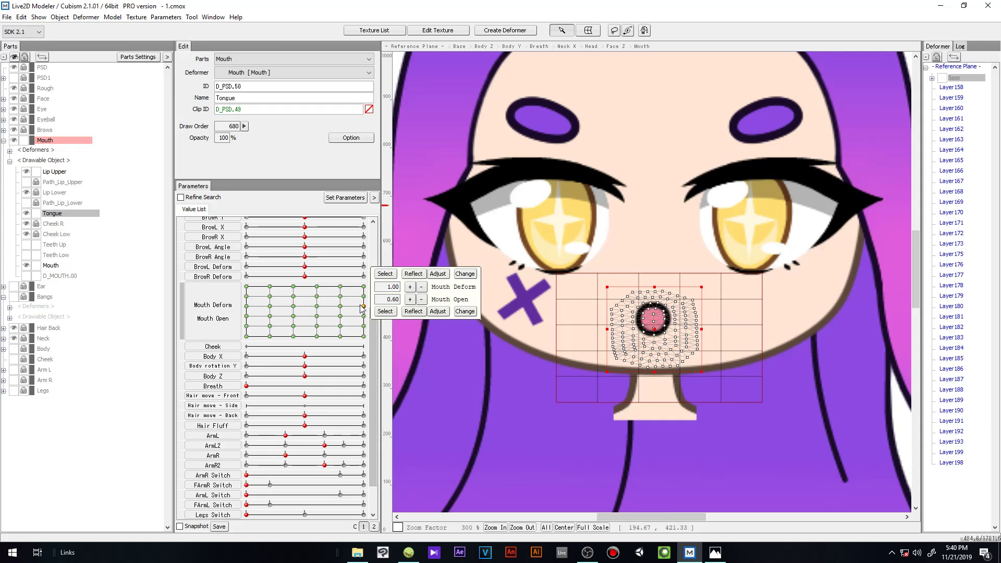
{"action": "left_click", "coordinate": [363, 297]}
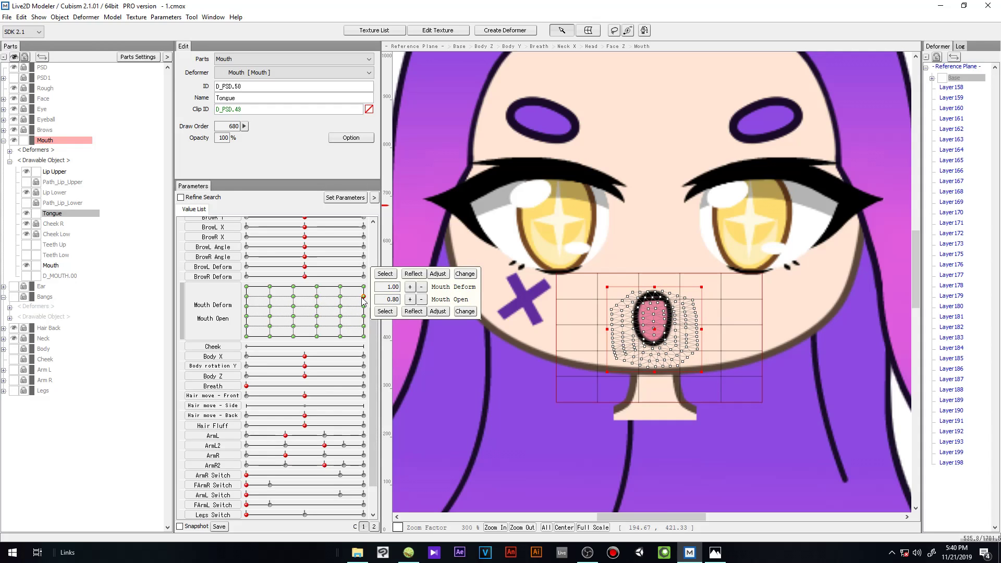
{"action": "left_click", "coordinate": [341, 307]}
{"action": "mouse_move", "coordinate": [340, 307]}
{"action": "left_mouse_down"}
{"action": "mouse_move", "coordinate": [343, 286]}
{"action": "mouse_move", "coordinate": [344, 305]}
{"action": "left_mouse_up"}
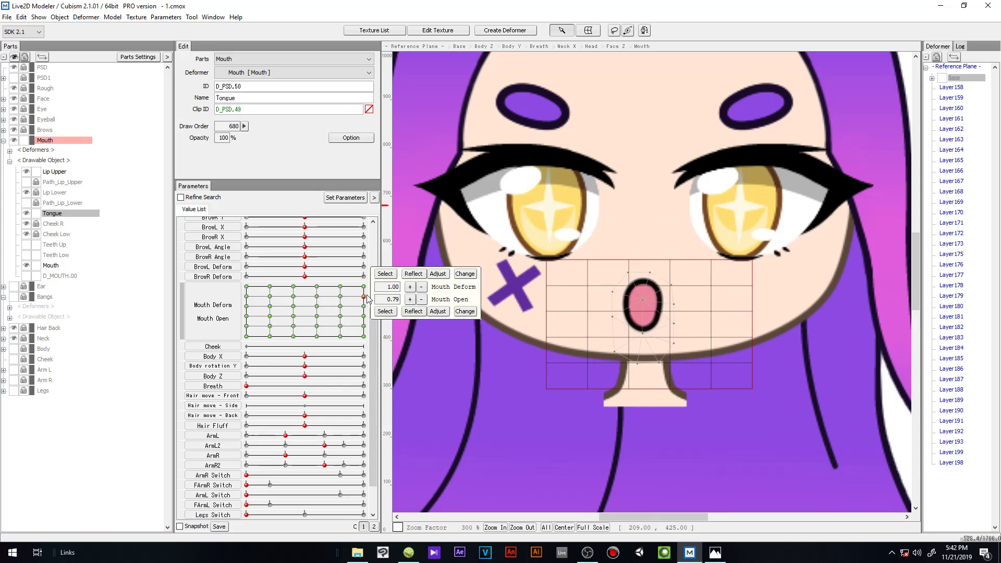
Step: At Mouth Deform 1, Mouth Open 1, squash the Tongue from its top edge, lower it, and adjust its upper inner mesh point
{"action": "left_click_drag", "start_coordinate": [368, 299], "coordinate": [364, 286]}
{"action": "left_click_drag", "start_coordinate": [690, 294], "coordinate": [697, 285]}
{"action": "left_click_drag", "start_coordinate": [644, 218], "coordinate": [646, 244]}
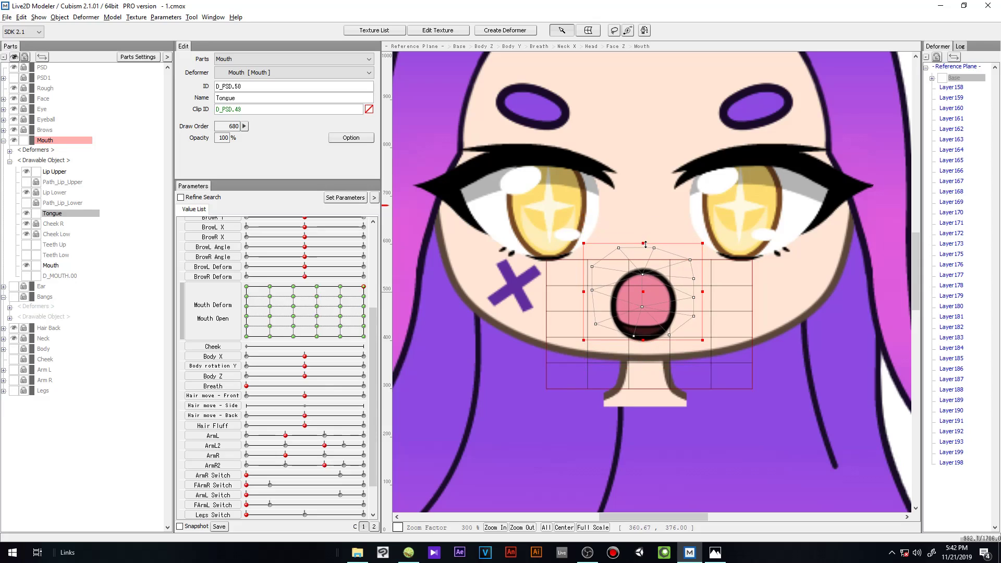
{"action": "left_click_drag", "start_coordinate": [646, 288], "coordinate": [648, 314]}
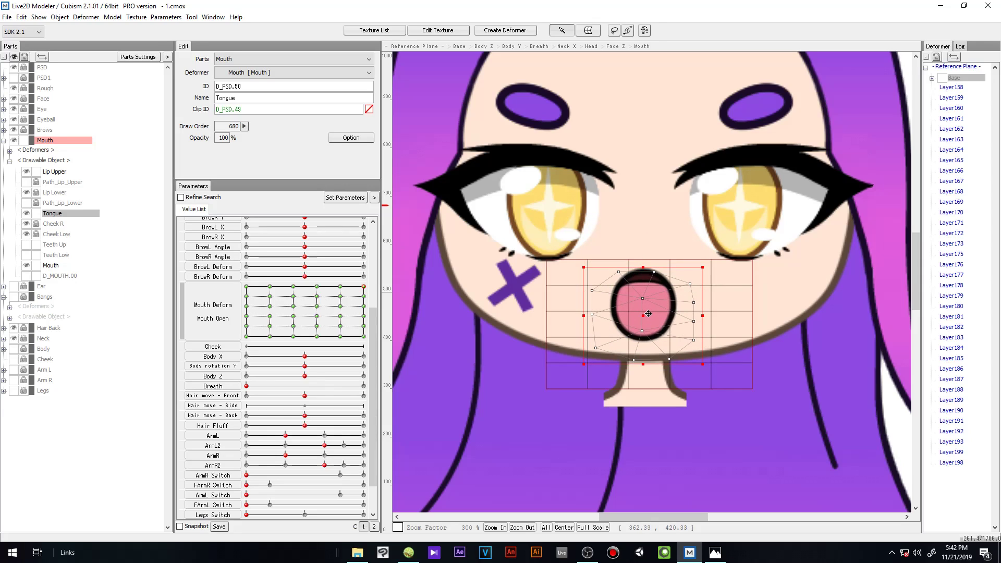
{"action": "left_click", "coordinate": [642, 303]}
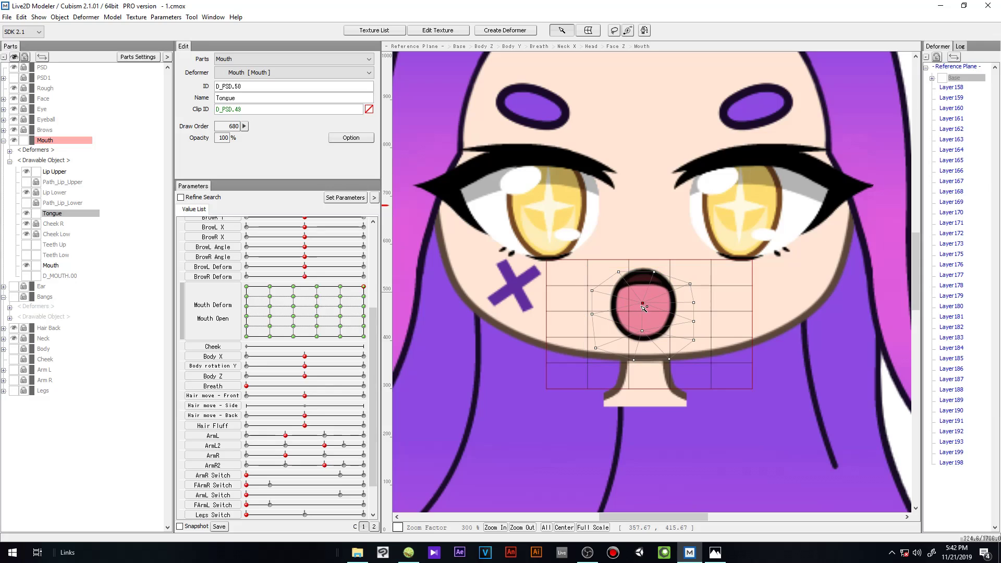
{"action": "mouse_move", "coordinate": [644, 308]}
{"action": "left_mouse_down"}
{"action": "mouse_move", "coordinate": [649, 290]}
{"action": "mouse_move", "coordinate": [650, 302]}
{"action": "left_mouse_up"}
{"action": "left_click", "coordinate": [294, 296]}
{"action": "mouse_move", "coordinate": [362, 299]}
{"action": "left_mouse_down"}
{"action": "mouse_move", "coordinate": [364, 287]}
{"action": "mouse_move", "coordinate": [364, 296]}
{"action": "left_mouse_up"}
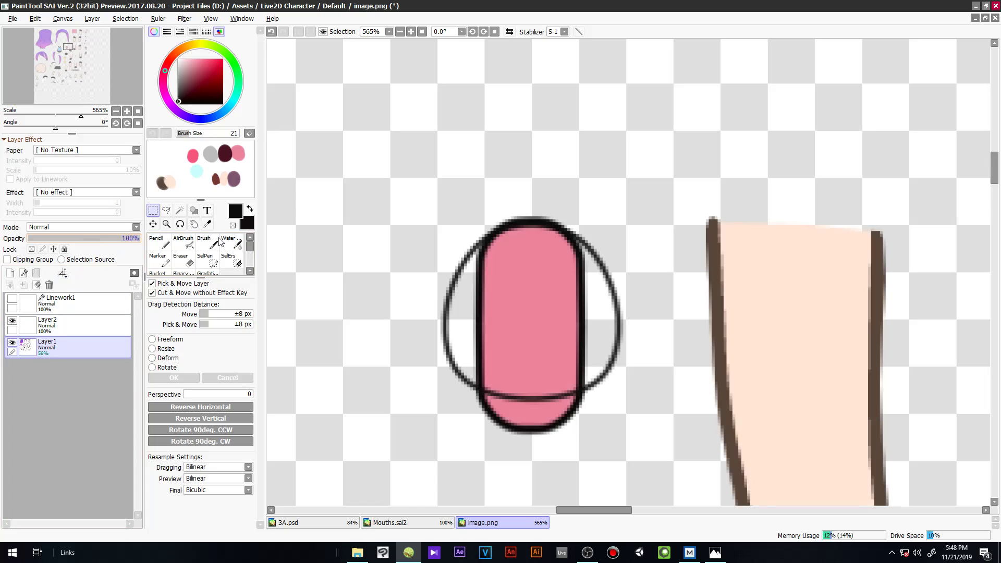
Step: In image.png in PaintTool SAI, sample the tongue's pink and select the area inside Layer2's egg-shaped outline by inverting an outside selection
{"action": "left_click", "coordinate": [505, 284], "text": "alt"}
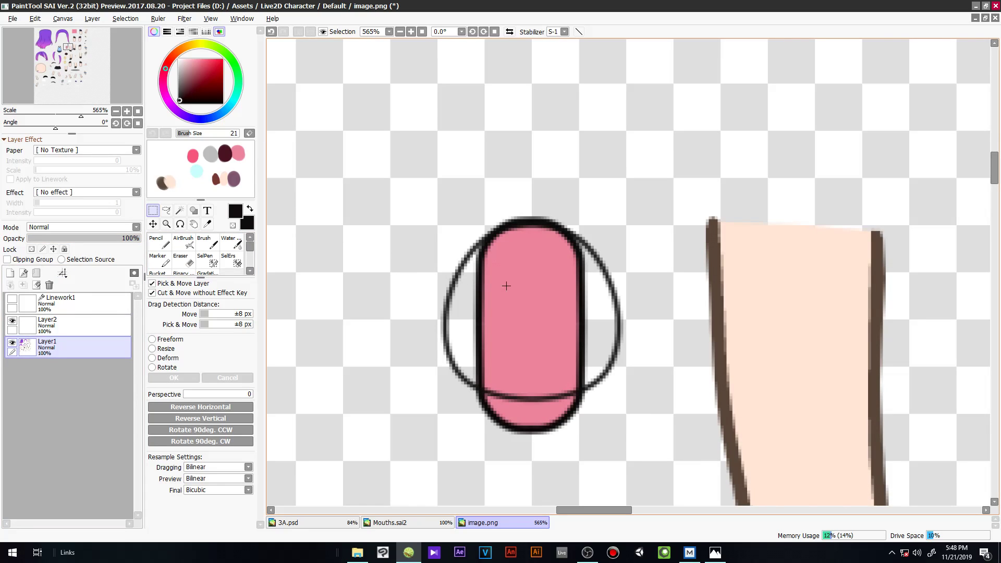
{"action": "left_click", "coordinate": [65, 325]}
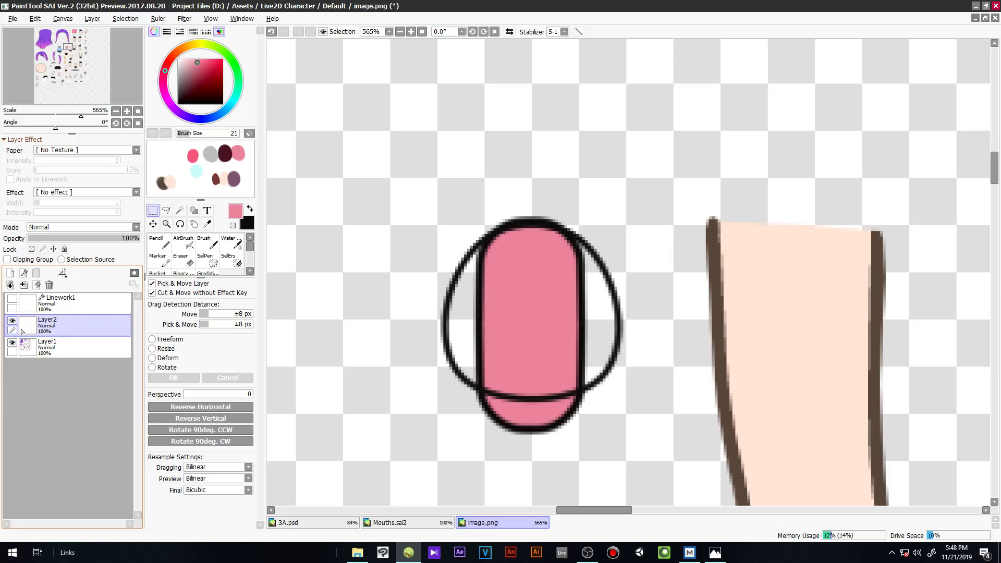
{"action": "key", "text": "w"}
{"action": "left_click", "coordinate": [370, 235]}
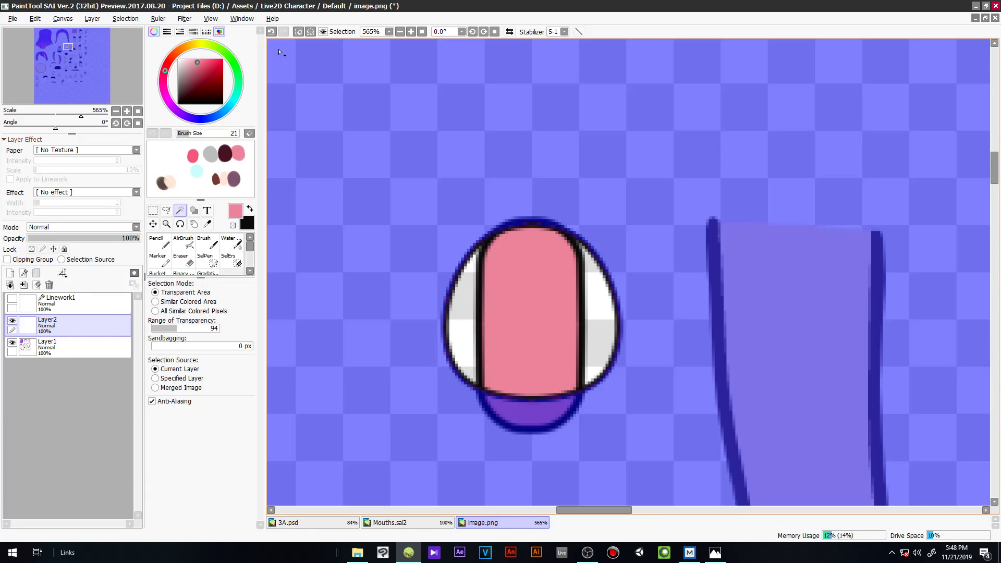
{"action": "left_click", "coordinate": [125, 18]}
{"action": "left_click", "coordinate": [130, 44]}
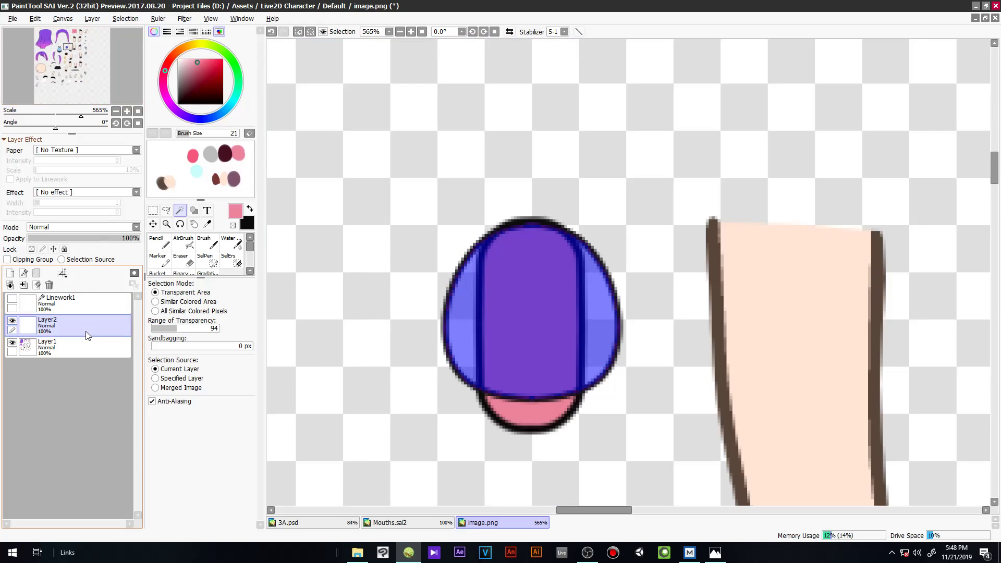
Step: Fill the selected egg shape with pink on a new layer directly above Layer1, and clear the selection
{"action": "left_click", "coordinate": [83, 348]}
{"action": "left_click", "coordinate": [10, 273]}
{"action": "key", "text": "g"}
{"action": "left_click", "coordinate": [570, 302]}
{"action": "key", "text": "ctrl+d"}
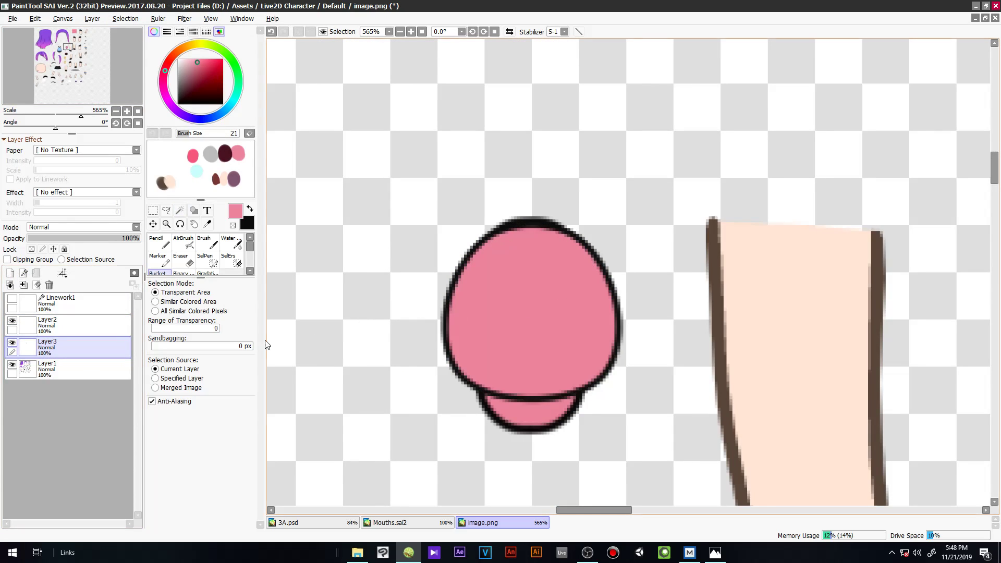
Step: Cut the old elongated tongue from Layer1 onto its own layer, hide that layer, and save image.png
{"action": "left_click", "coordinate": [78, 372]}
{"action": "key", "text": "m"}
{"action": "left_click_drag", "start_coordinate": [421, 173], "coordinate": [635, 458]}
{"action": "key", "text": "ctrl+x"}
{"action": "key", "text": "ctrl+v"}
{"action": "left_click", "coordinate": [12, 365]}
{"action": "key", "text": "ctrl+s"}
Step: Switch to Live2D Modeler and replace the [00] untitled texture with the updated image.png
{"action": "left_click", "coordinate": [689, 552]}
{"action": "left_click", "coordinate": [449, 310]}
{"action": "left_click", "coordinate": [481, 306]}
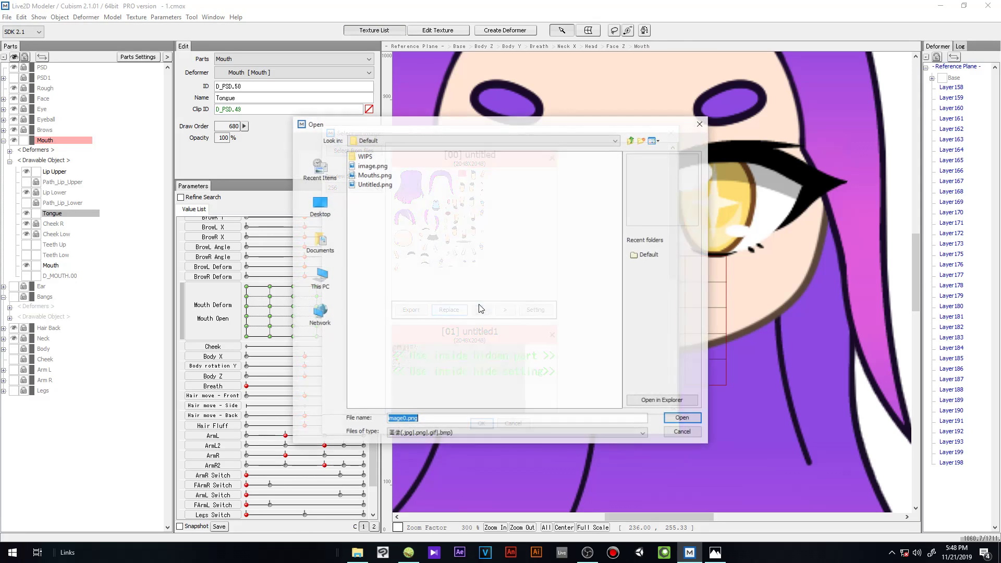
{"action": "left_click", "coordinate": [381, 166]}
{"action": "left_click", "coordinate": [684, 418]}
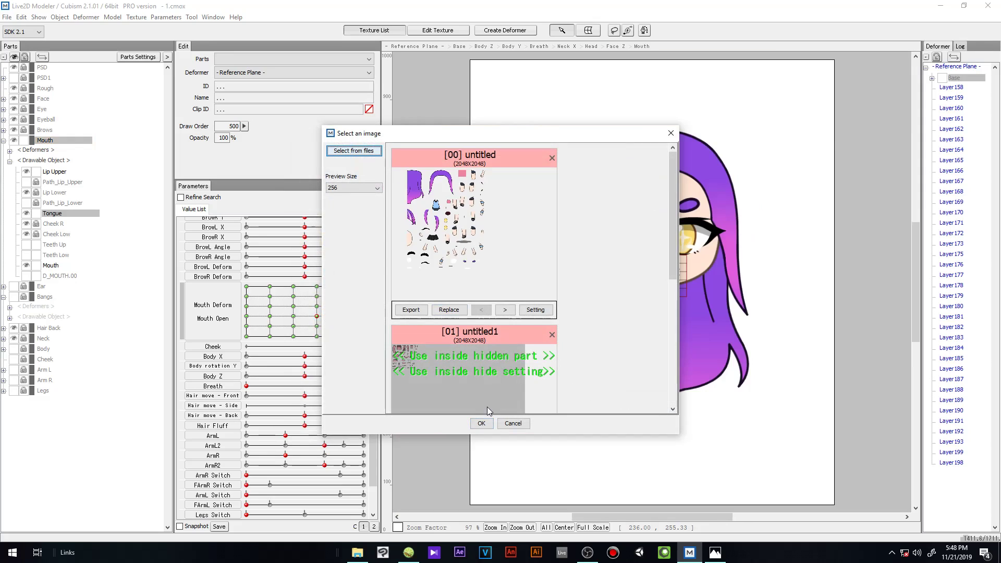
{"action": "left_click", "coordinate": [481, 422]}
Step: Edit the Tongue's mesh around its new rounded outline on the texture, and apply the edited mesh
{"action": "left_click_drag", "start_coordinate": [319, 309], "coordinate": [332, 288]}
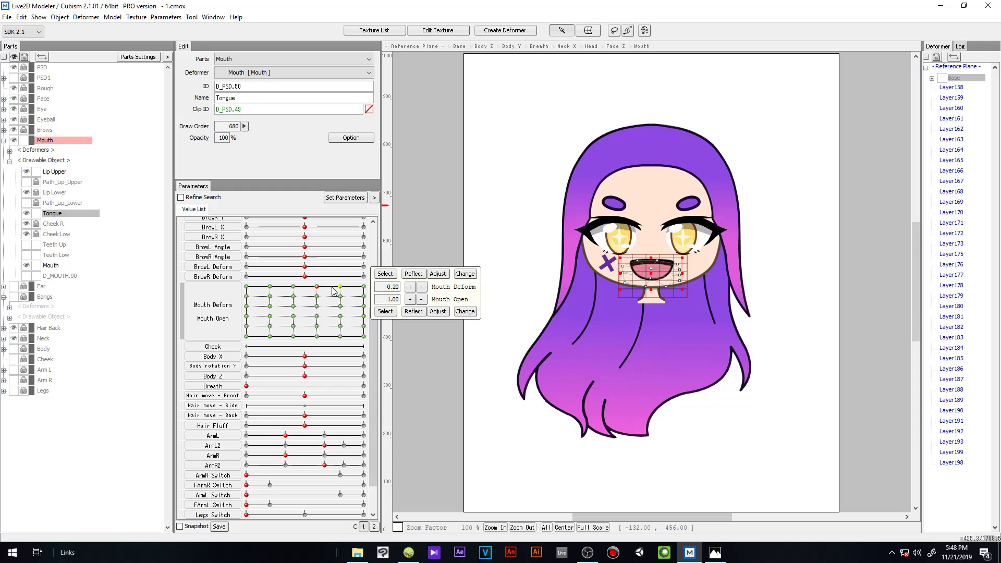
{"action": "left_click", "coordinate": [428, 32]}
{"action": "scroll", "coordinate": [537, 234], "scroll_direction": "up", "scroll_amount": 4}
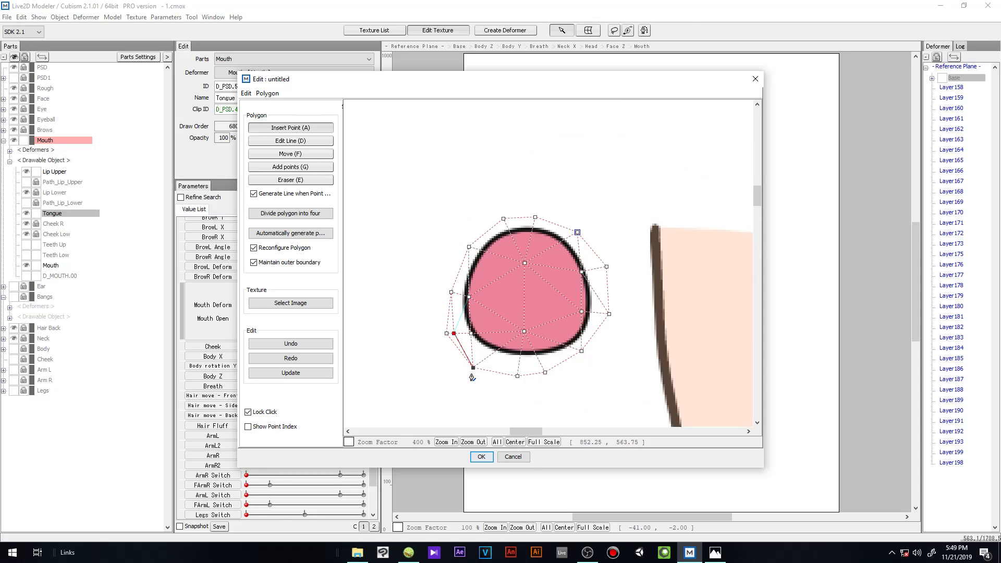
{"action": "key", "text": "e"}
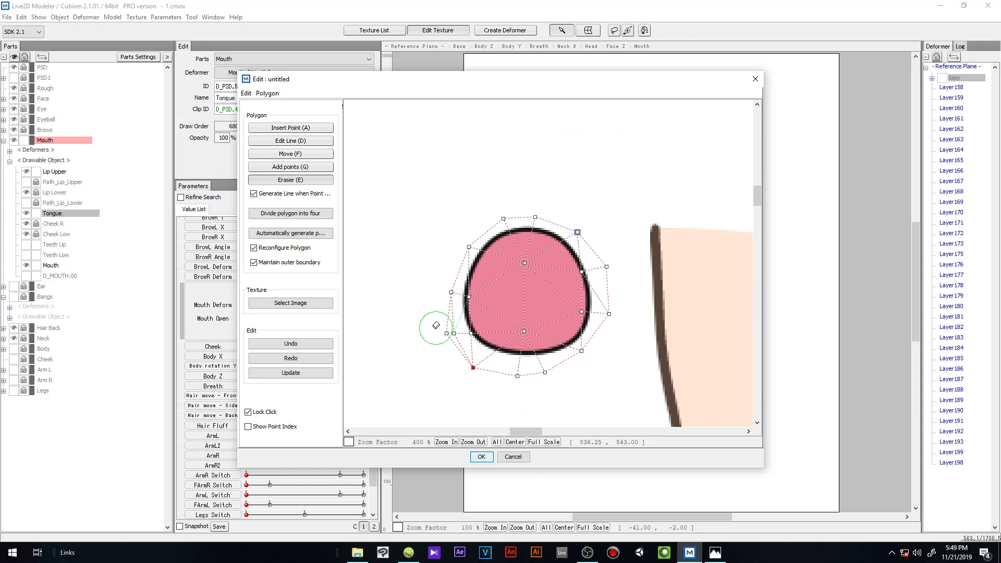
{"action": "left_click", "coordinate": [481, 456]}
Step: Stretch the Tongue slightly downward and widen it on one side at Mouth Deform 0.6, Mouth Open 1
{"action": "scroll", "coordinate": [674, 259], "scroll_direction": "up", "scroll_amount": 2}
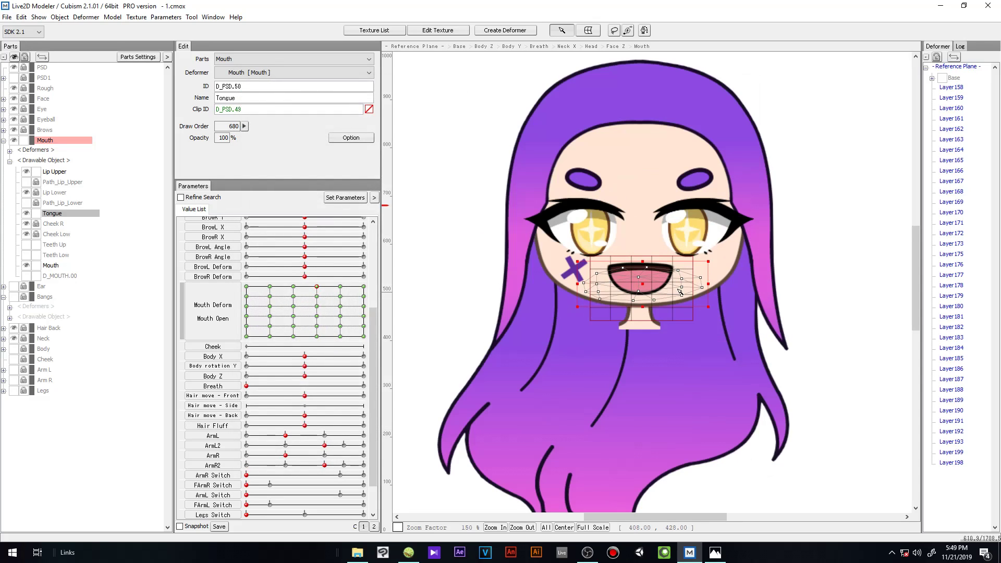
{"action": "left_click", "coordinate": [340, 287]}
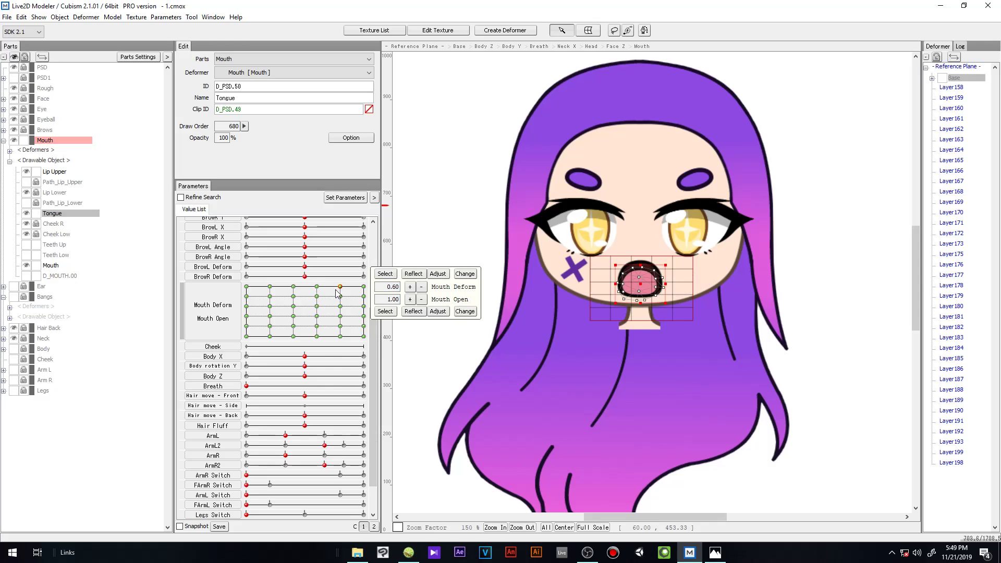
{"action": "scroll", "coordinate": [656, 276], "scroll_direction": "up", "scroll_amount": 2}
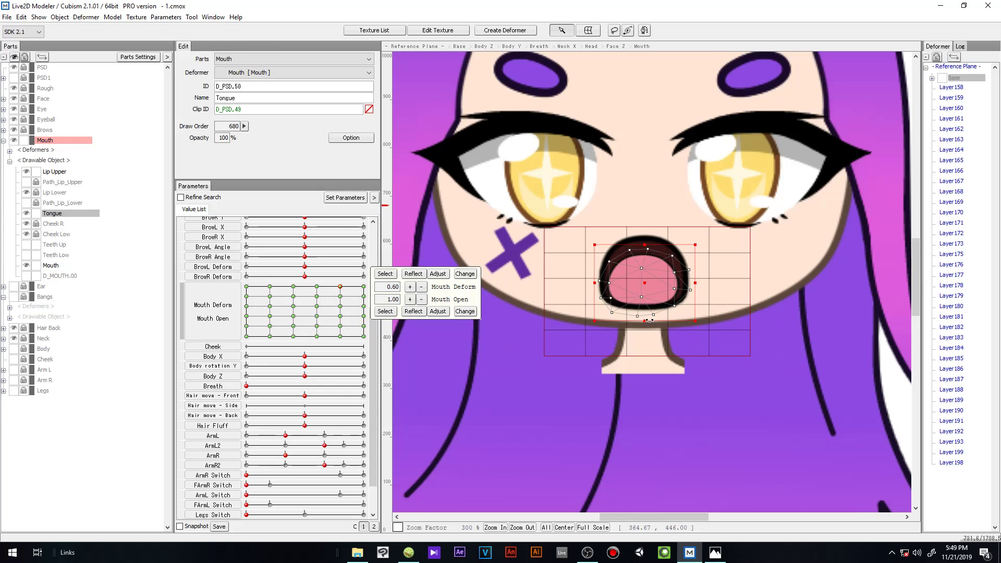
{"action": "left_click_drag", "start_coordinate": [646, 322], "coordinate": [646, 328]}
{"action": "left_click_drag", "start_coordinate": [696, 286], "coordinate": [703, 287]}
{"action": "key", "text": "ctrl+z"}
{"action": "key", "text": "ctrl+y"}
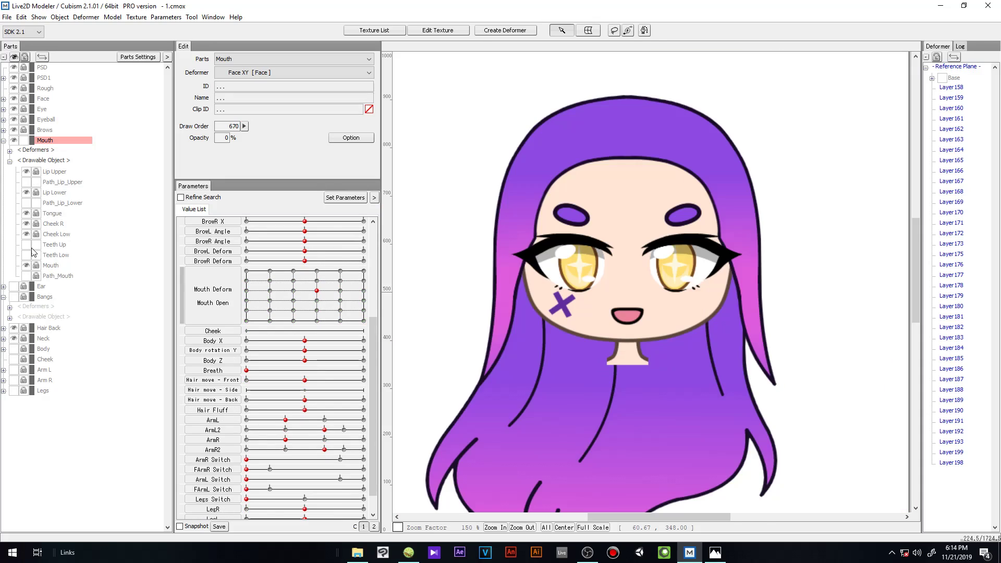
Step: Show the Teeth Up object and preview it in different mouth shapes across the Mouth Deform and Mouth Open grid
{"action": "left_click", "coordinate": [26, 245]}
{"action": "left_click_drag", "start_coordinate": [303, 323], "coordinate": [363, 262]}
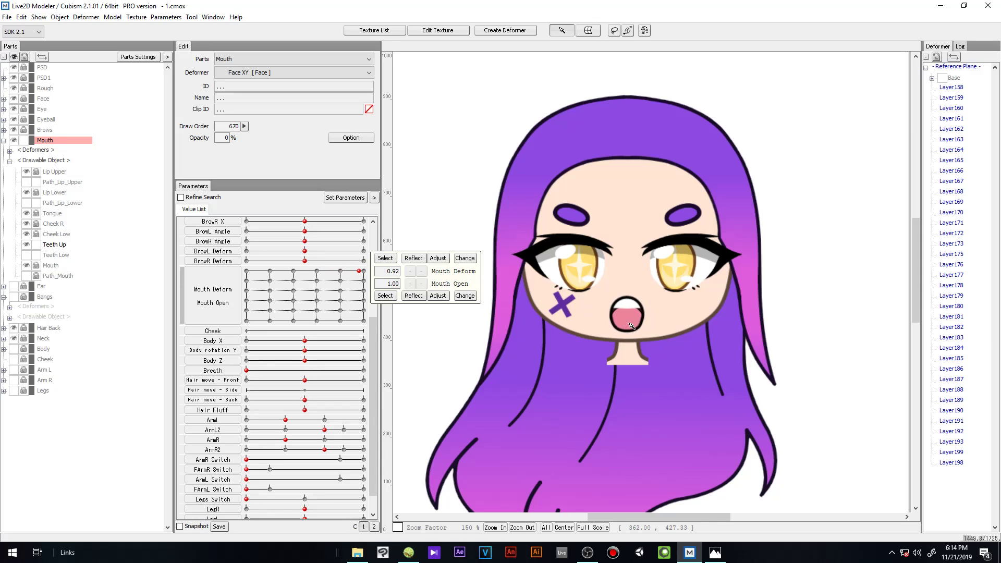
{"action": "scroll", "coordinate": [633, 319], "scroll_direction": "up", "scroll_amount": 5}
{"action": "scroll", "coordinate": [621, 313], "scroll_direction": "down", "scroll_amount": 4}
{"action": "left_click_drag", "start_coordinate": [351, 276], "coordinate": [265, 268]}
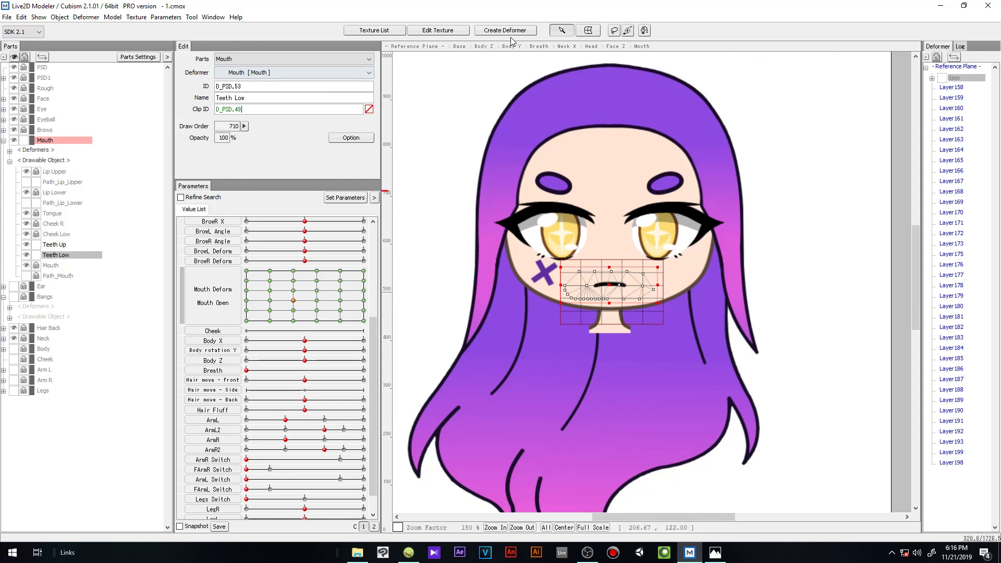
Step: Create a curved surface deformer named TeethL for Teeth Low under the Mouth deformer, and select it in the expanded deformer list
{"action": "left_click", "coordinate": [505, 30]}
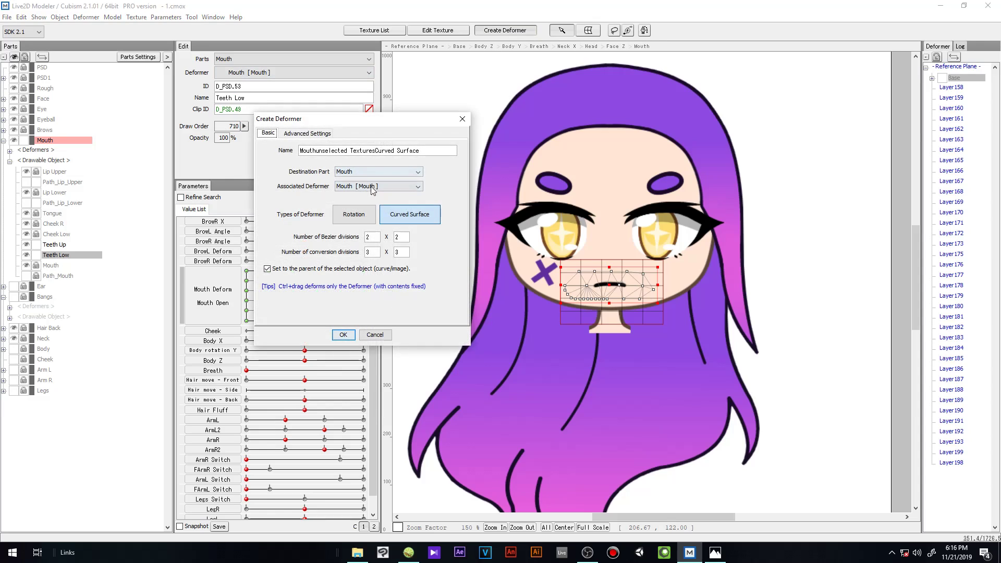
{"action": "triple_click", "coordinate": [365, 156]}
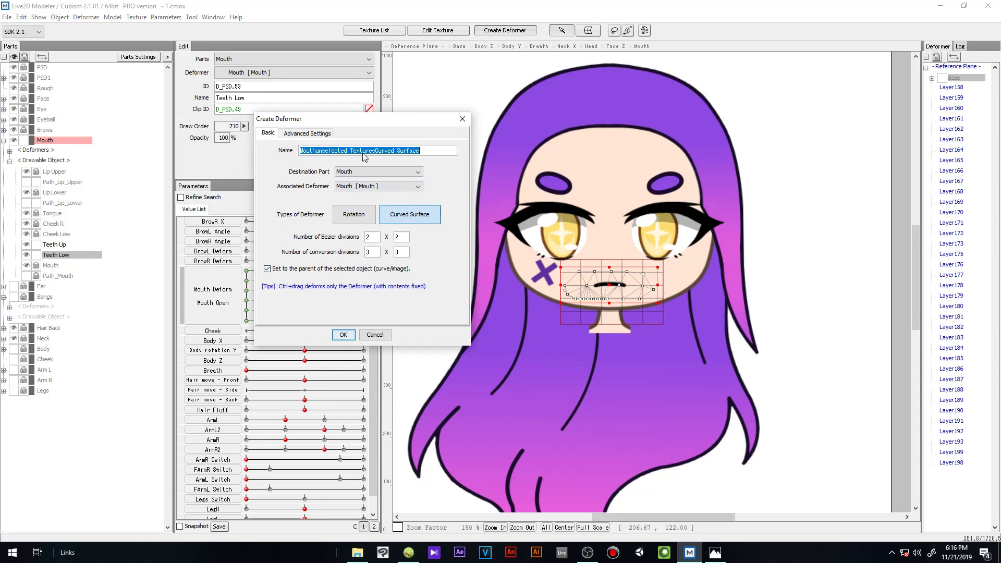
{"action": "type", "text": "TeethL"}
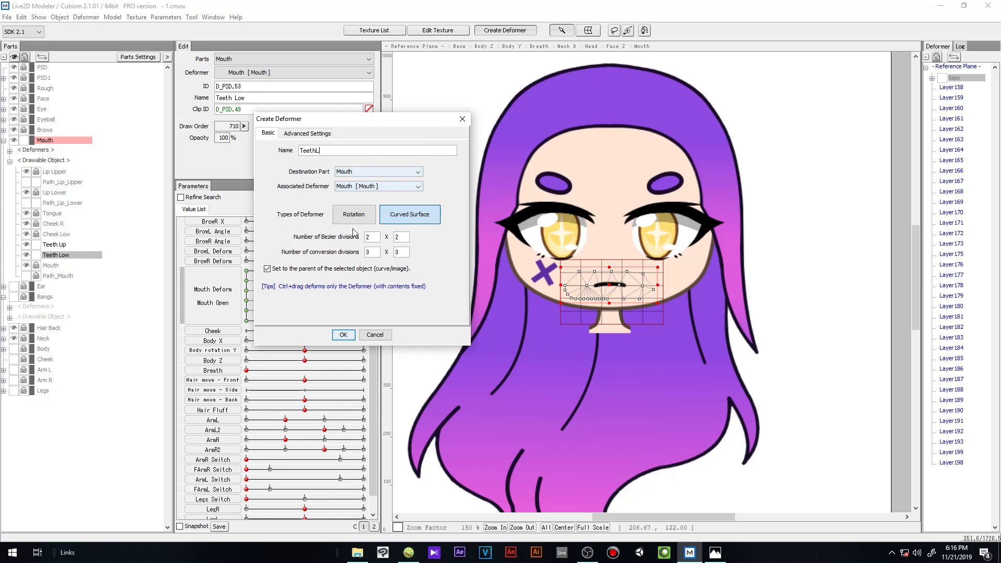
{"action": "left_click", "coordinate": [343, 335]}
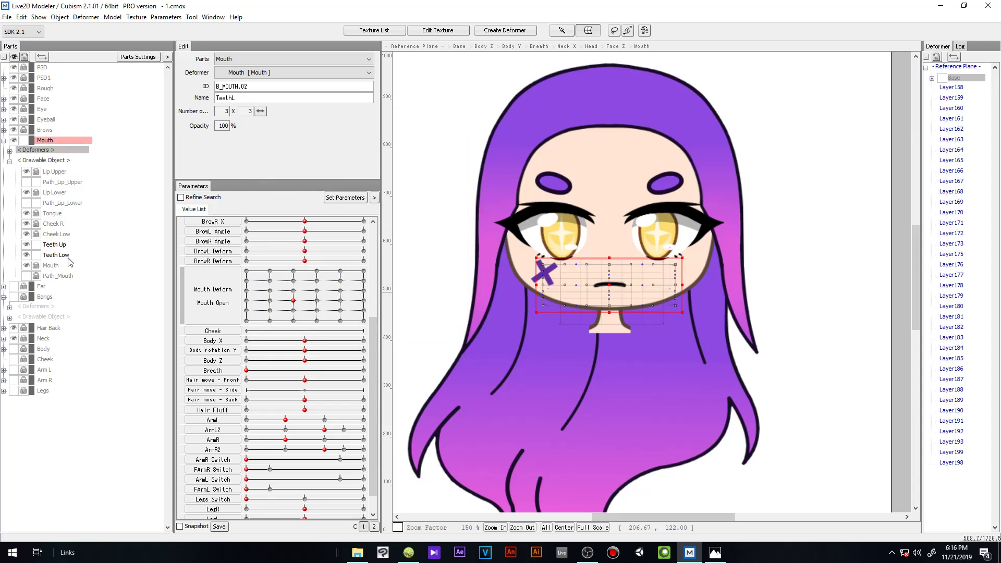
{"action": "left_click", "coordinate": [68, 256]}
{"action": "left_click", "coordinate": [10, 150]}
{"action": "left_click", "coordinate": [43, 182]}
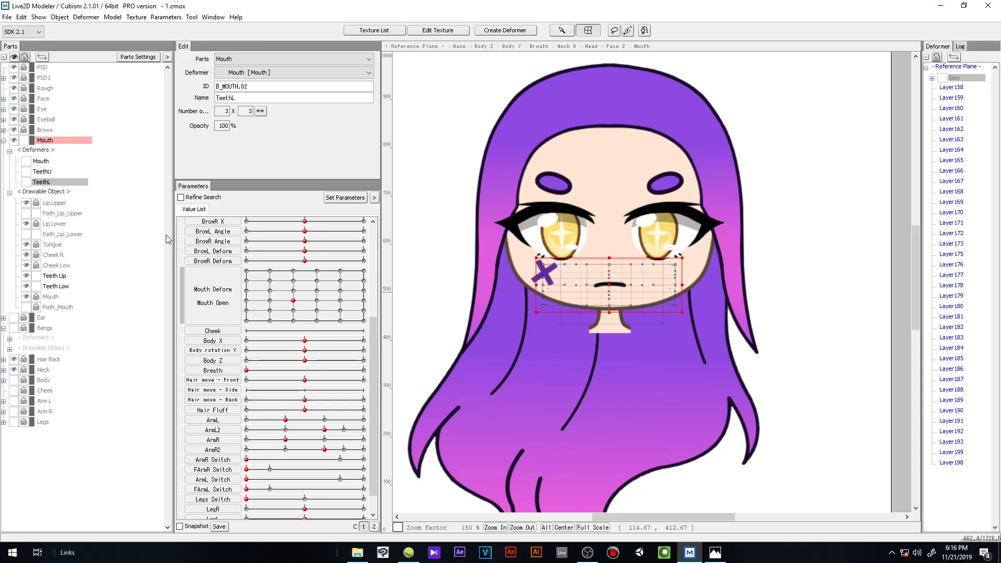
Step: Create a curved surface deformer named TeethU Mouth for Teeth Up under the TeethU deformer
{"action": "left_click", "coordinate": [62, 276]}
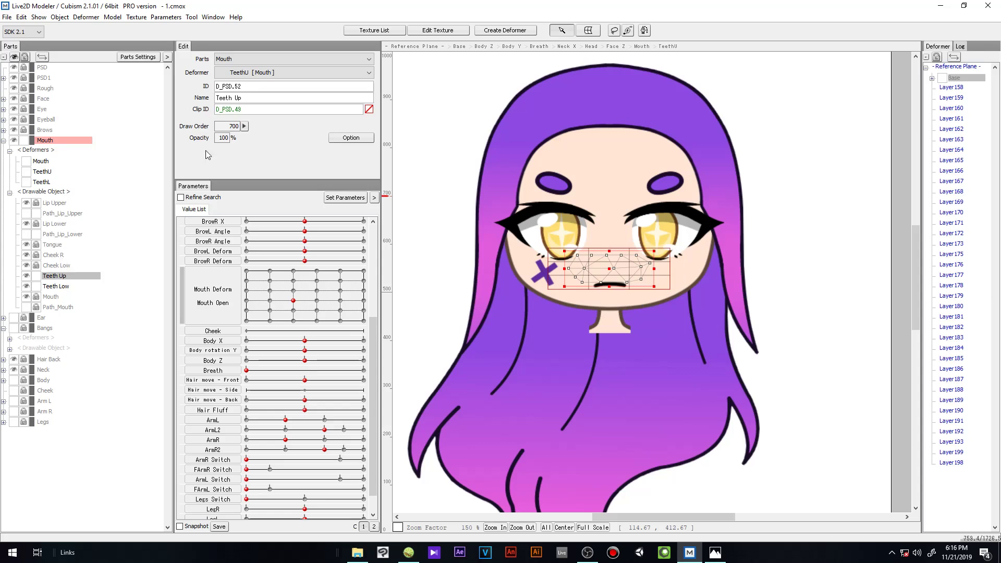
{"action": "left_click", "coordinate": [510, 32]}
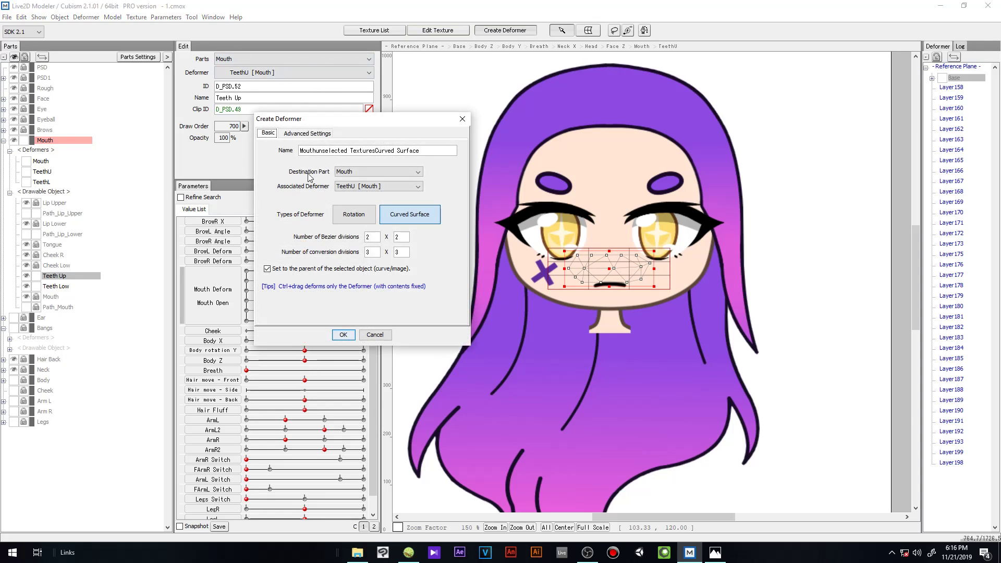
{"action": "triple_click", "coordinate": [362, 153]}
{"action": "type", "text": "TeethU Mouth"}
{"action": "key", "text": "Return"}
Step: Create a curved surface deformer named TeethL Mouth for Teeth Low under the TeethL deformer
{"action": "left_click", "coordinate": [60, 299]}
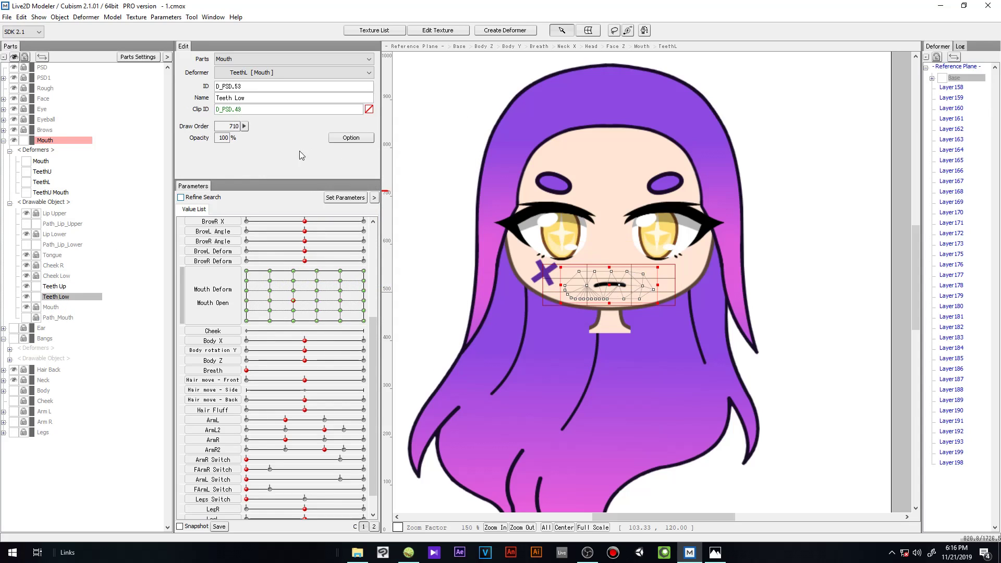
{"action": "left_click", "coordinate": [516, 33]}
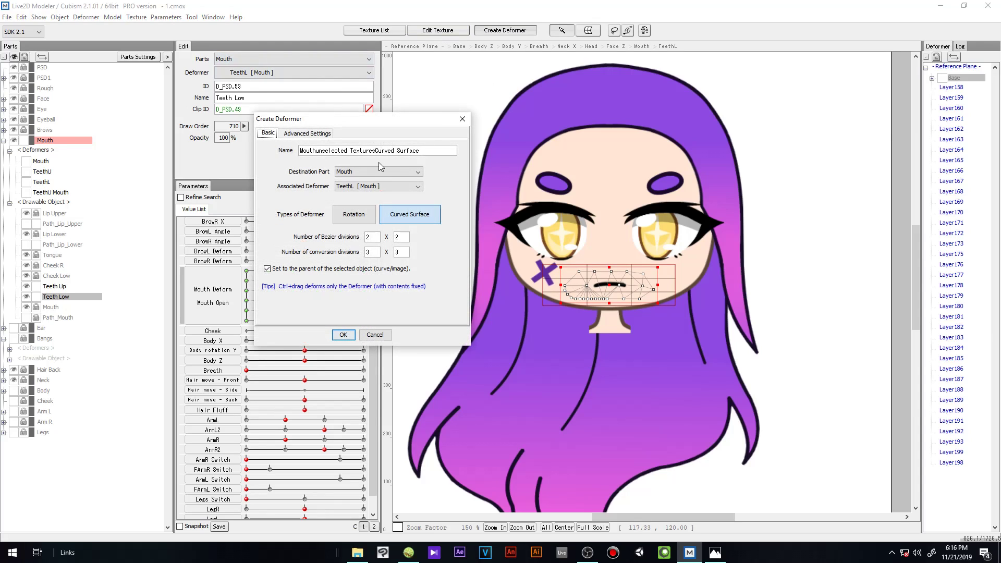
{"action": "triple_click", "coordinate": [378, 151]}
{"action": "type", "text": "TeethL Mouth"}
{"action": "left_click", "coordinate": [343, 335]}
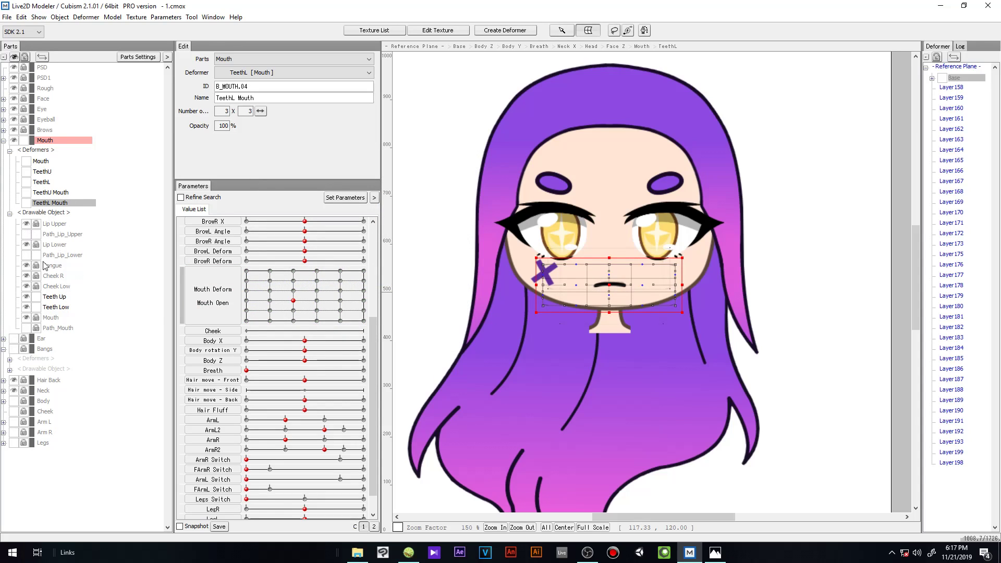
Step: Give the TeethU Mouth and TeethL Mouth deformers six evenly spaced keys each on Mouth Deform (-1 to 1) and Mouth Open (0 to 1)
{"action": "left_click", "coordinate": [67, 194]}
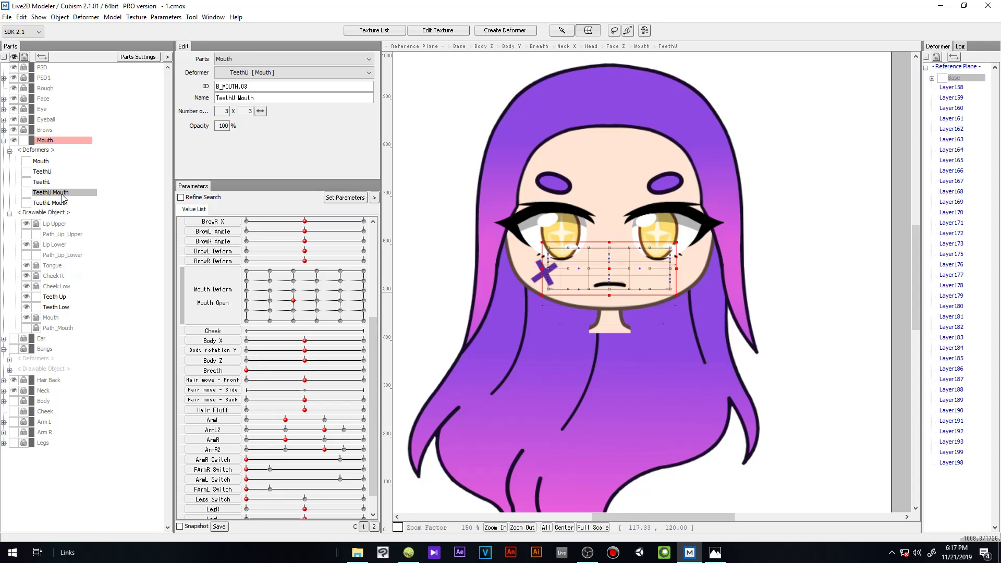
{"action": "left_click", "coordinate": [62, 202]}
{"action": "left_click", "coordinate": [62, 194]}
{"action": "double_click", "coordinate": [219, 298]}
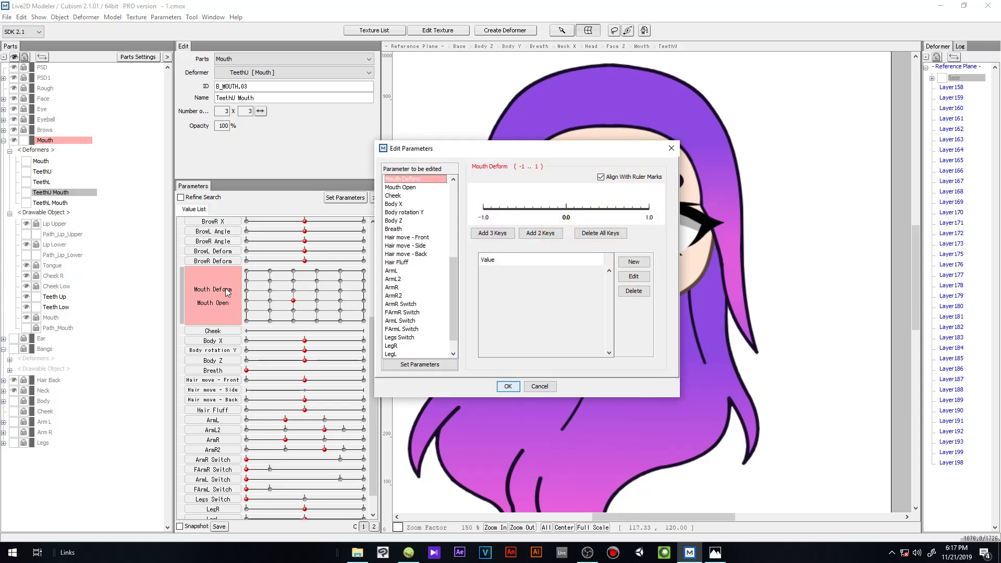
{"action": "left_click", "coordinate": [541, 233]}
{"action": "left_click", "coordinate": [610, 211]}
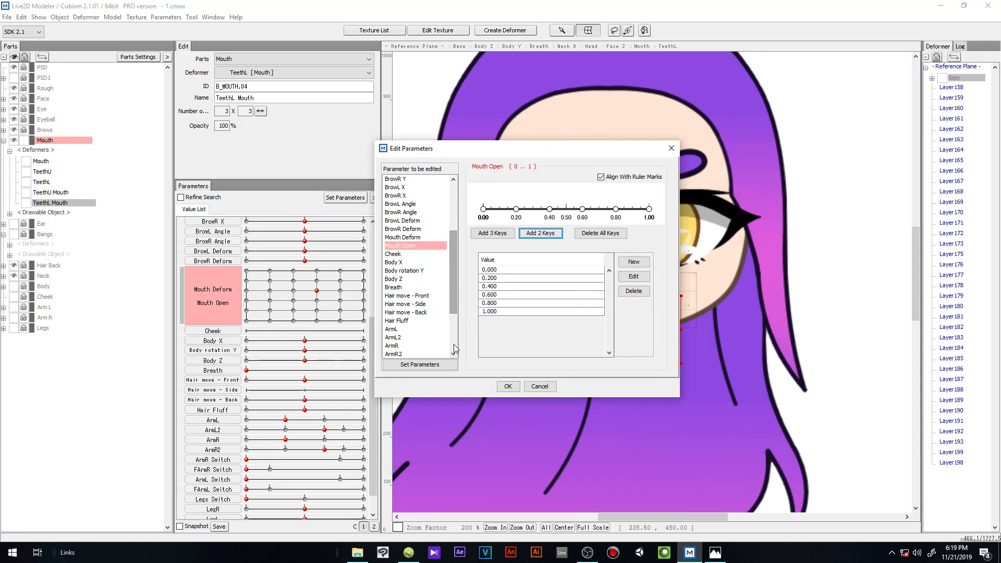
{"action": "left_click", "coordinate": [507, 387]}
Step: Preview how TeethL Mouth sits in the different mouth shapes across the Mouth Deform and Mouth Open grid
{"action": "left_click", "coordinate": [316, 291]}
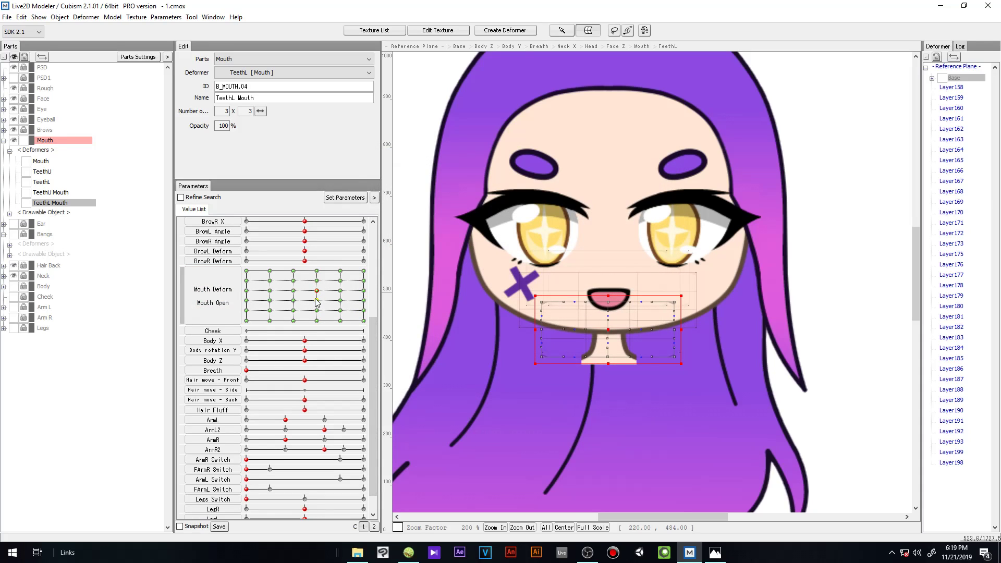
{"action": "left_click", "coordinate": [317, 301]}
{"action": "left_click", "coordinate": [336, 290]}
{"action": "left_click", "coordinate": [319, 292]}
{"action": "left_click", "coordinate": [336, 293]}
{"action": "left_click", "coordinate": [357, 293]}
{"action": "left_click_drag", "start_coordinate": [360, 298], "coordinate": [293, 276]}
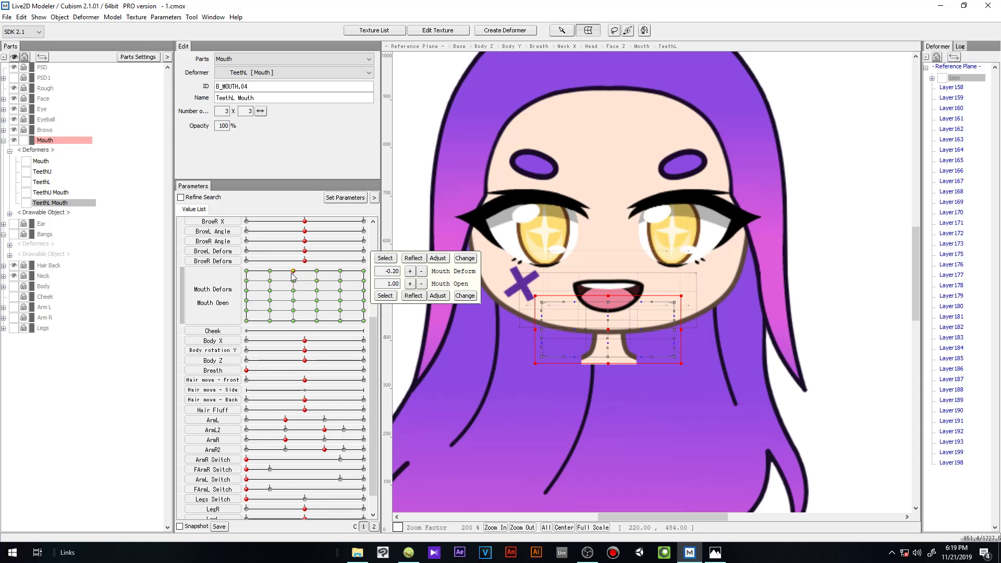
{"action": "left_click_drag", "start_coordinate": [277, 274], "coordinate": [270, 313]}
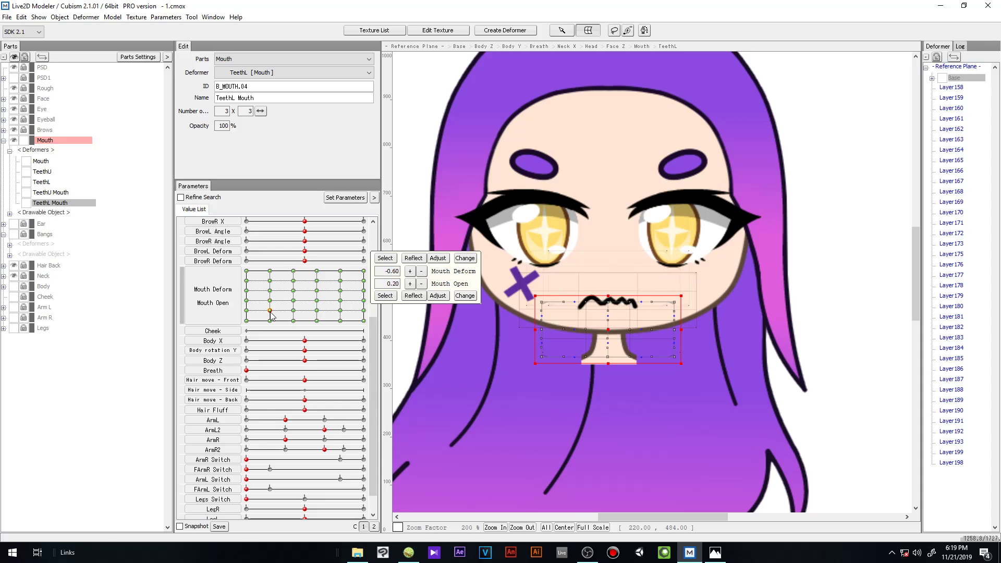
{"action": "left_click", "coordinate": [252, 316]}
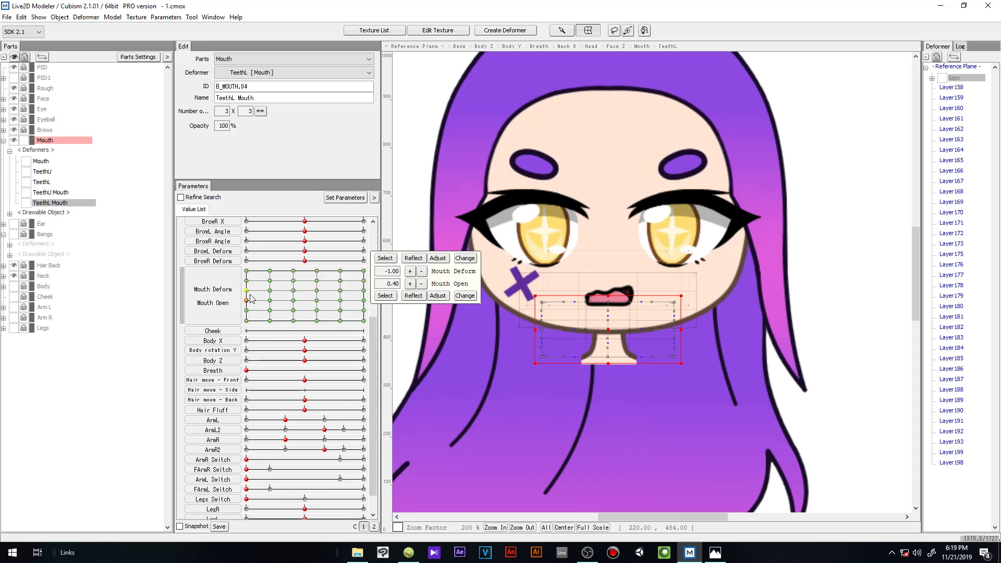
Step: Raise the TeethL Mouth deformer into the square mouth at Mouth Deform -1, Mouth Open 0.6
{"action": "left_click", "coordinate": [250, 295]}
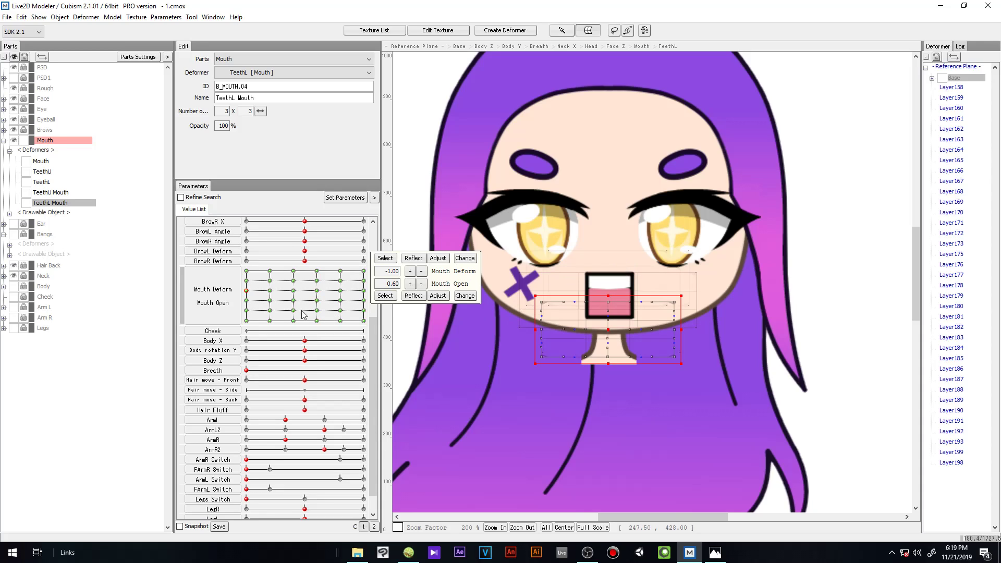
{"action": "left_click_drag", "start_coordinate": [611, 332], "coordinate": [606, 313]}
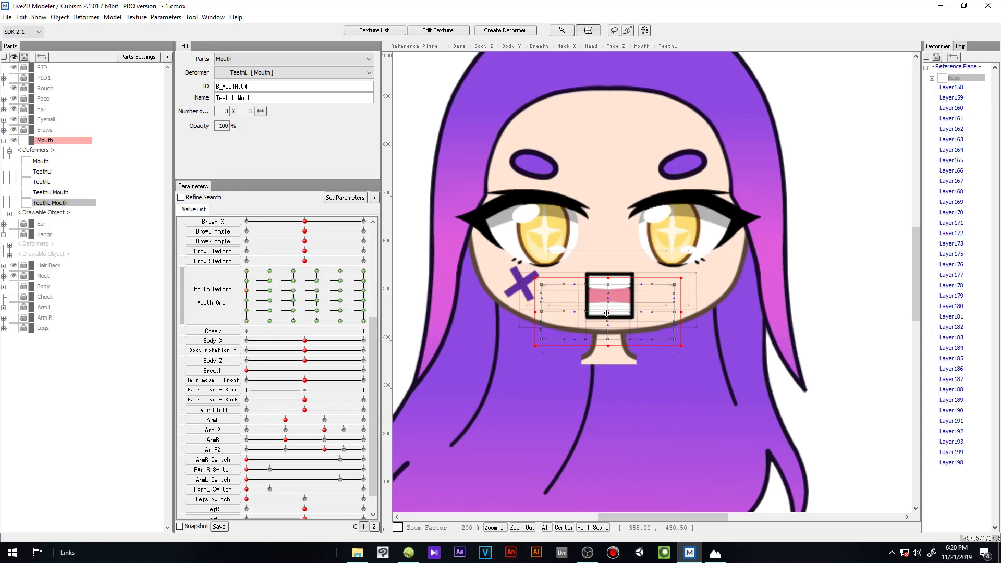
{"action": "left_click", "coordinate": [249, 292]}
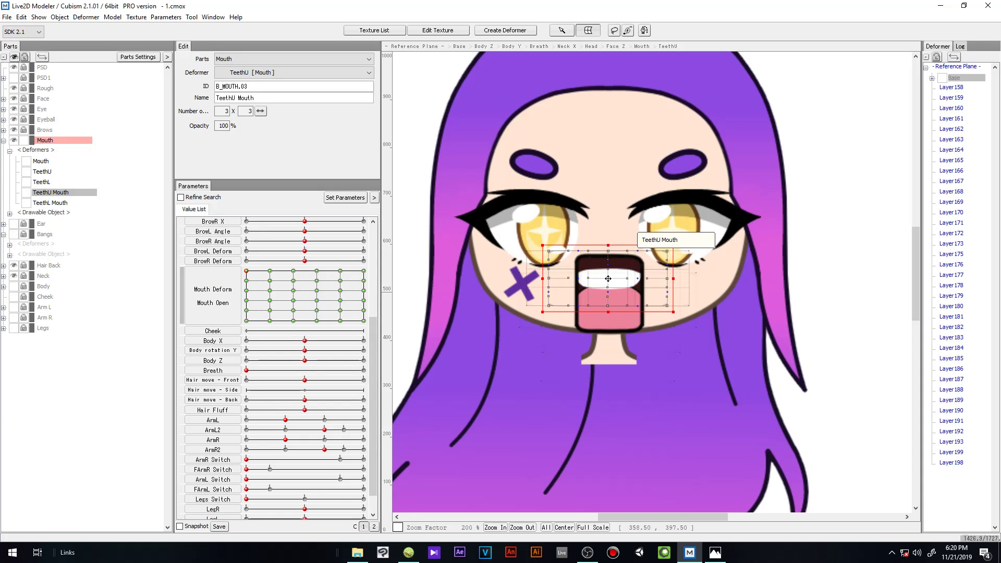
Step: Move the TeethU Mouth deformer up at Mouth Deform -1 for Mouth Open 1, and slightly up for Mouth Open 0.8
{"action": "left_click_drag", "start_coordinate": [611, 279], "coordinate": [611, 250]}
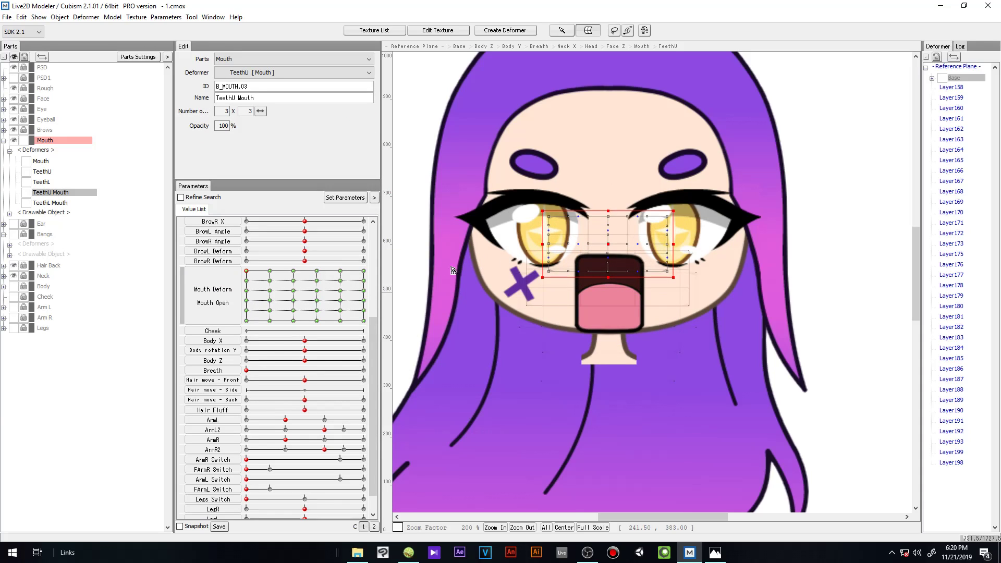
{"action": "left_click", "coordinate": [247, 282]}
{"action": "mouse_move", "coordinate": [608, 278]}
{"action": "left_mouse_down"}
{"action": "mouse_move", "coordinate": [609, 260]}
{"action": "mouse_move", "coordinate": [610, 272]}
{"action": "left_mouse_up"}
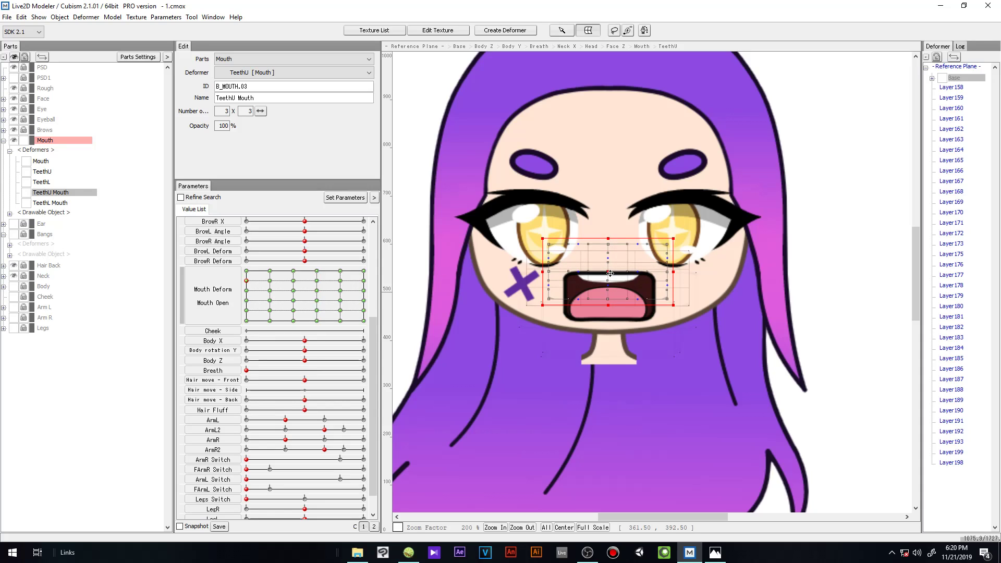
Step: Check the upper teeth at Mouth Deform -1, Mouth Open 0.6, and nudge TeethU Mouth slightly down at Mouth Deform -0.2, Mouth Open 0.6
{"action": "left_click", "coordinate": [247, 284]}
{"action": "left_click_drag", "start_coordinate": [248, 288], "coordinate": [246, 290]}
{"action": "left_click", "coordinate": [623, 295]}
{"action": "scroll", "coordinate": [622, 296], "scroll_direction": "up", "scroll_amount": 2}
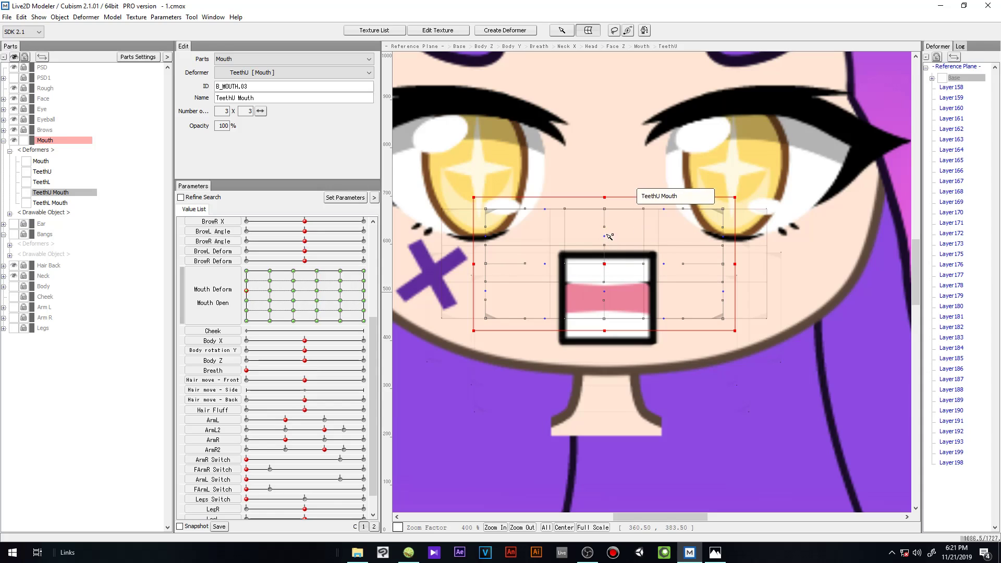
{"action": "scroll", "coordinate": [629, 326], "scroll_direction": "down", "scroll_amount": 2}
{"action": "key", "text": "Down"}
{"action": "key", "text": "Down"}
{"action": "key", "text": "Down"}
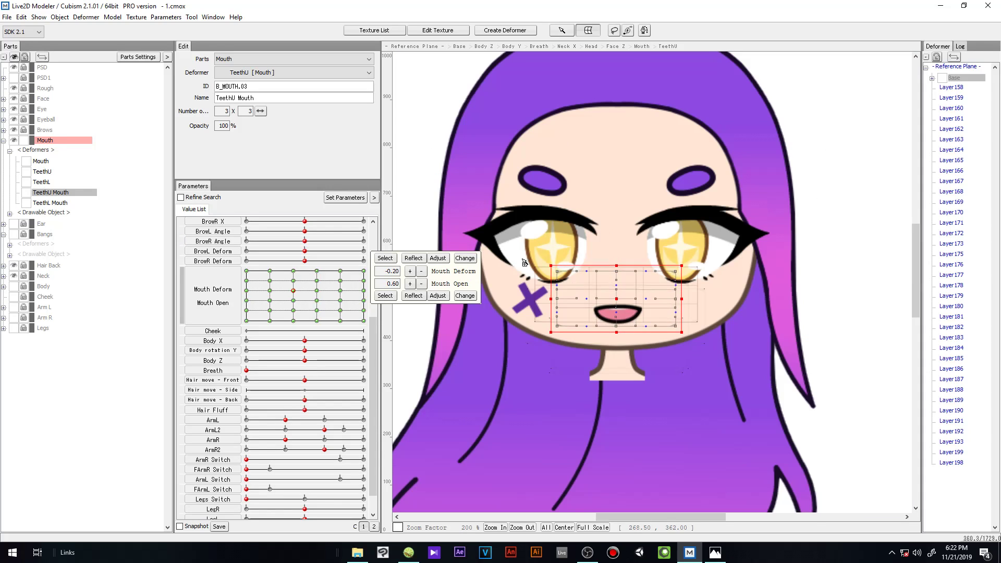
Step: Raise the TeethL Mouth deformer at Mouth Deform -0.2 for Mouth Open 0.6 and 0.8 so the lower teeth fill the mouth
{"action": "left_click", "coordinate": [56, 203]}
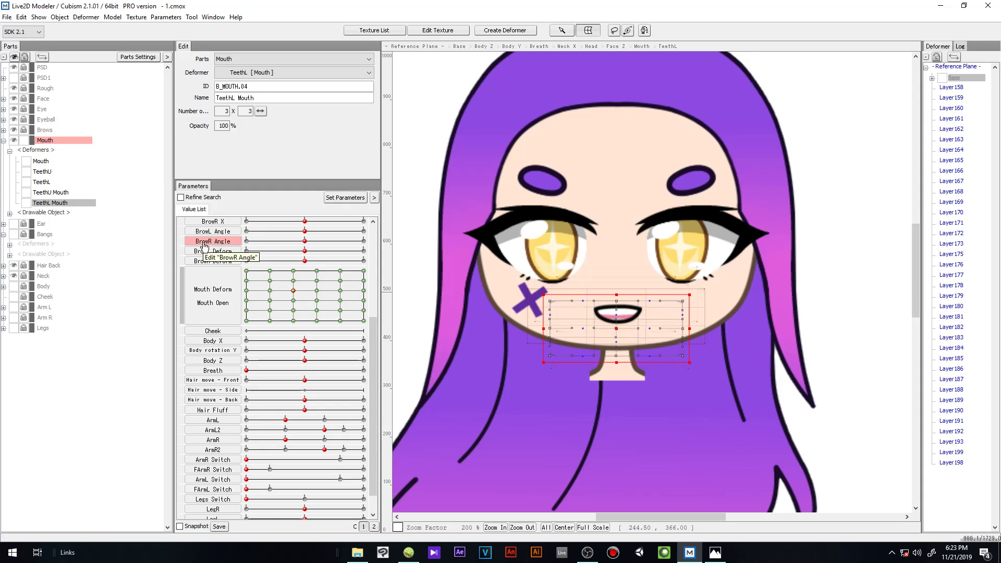
{"action": "left_click", "coordinate": [287, 300]}
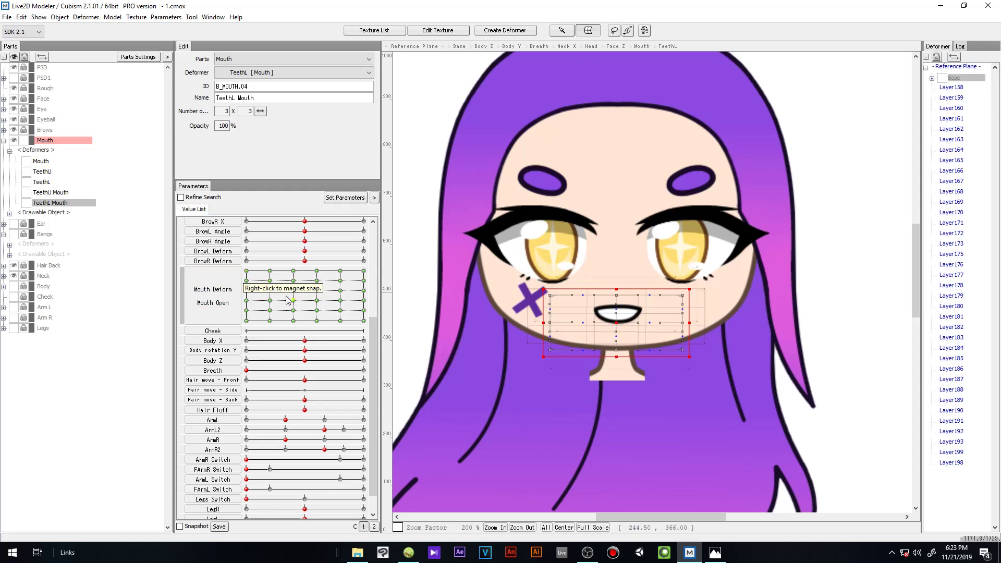
{"action": "left_click", "coordinate": [293, 271]}
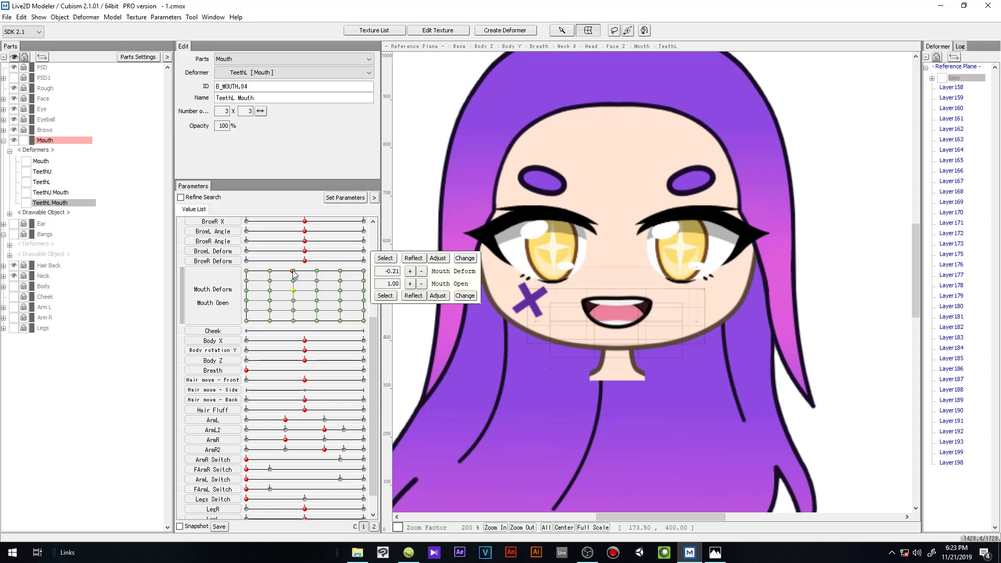
{"action": "left_click_drag", "start_coordinate": [295, 273], "coordinate": [293, 281]}
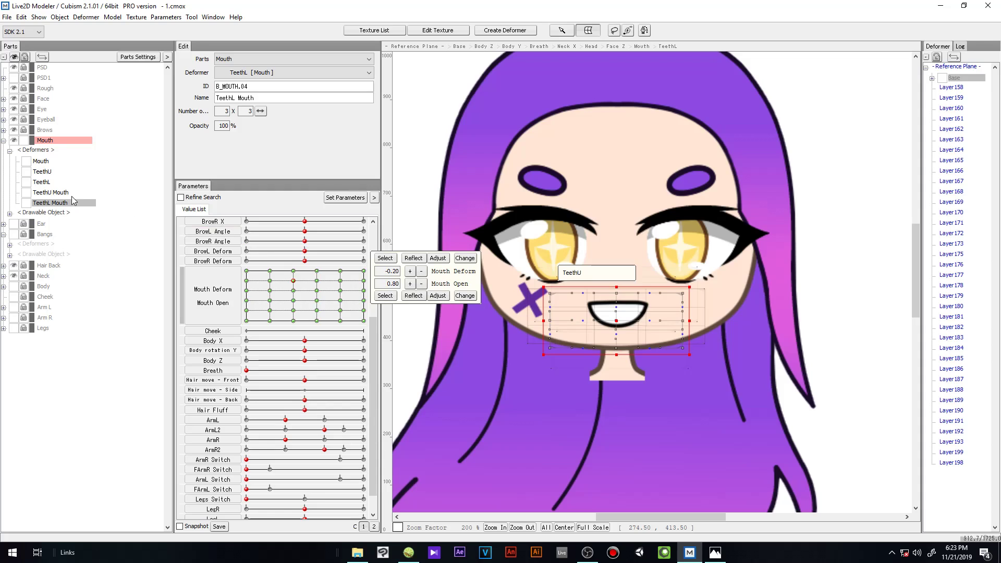
Step: Raise the TeethU Mouth deformer slightly at Mouth Deform 0.2, Mouth Open 1, and check the neighbouring mouth shapes
{"action": "left_click", "coordinate": [62, 193]}
{"action": "mouse_move", "coordinate": [294, 281]}
{"action": "left_mouse_down"}
{"action": "mouse_move", "coordinate": [295, 292]}
{"action": "mouse_move", "coordinate": [294, 272]}
{"action": "left_mouse_up"}
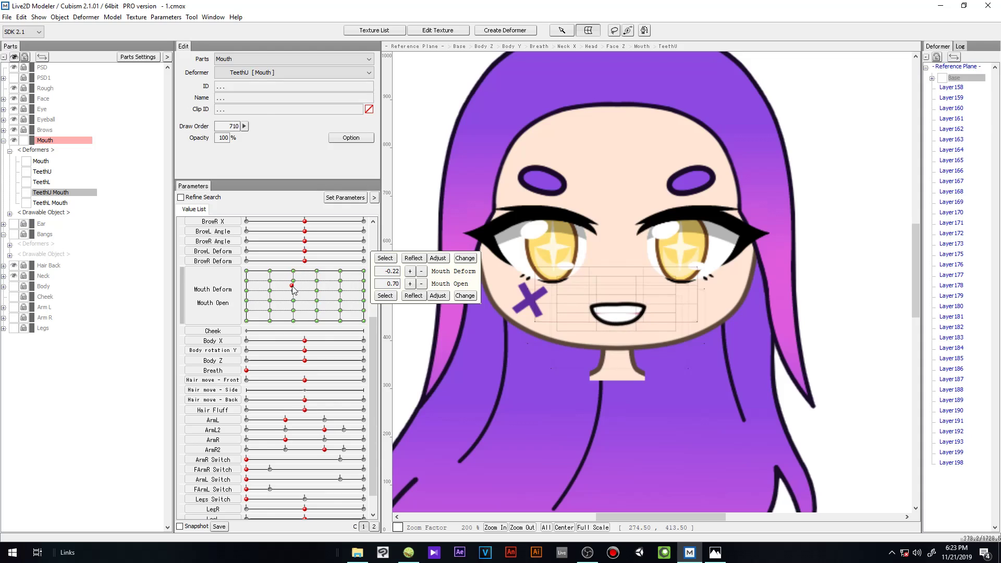
{"action": "left_click", "coordinate": [321, 275]}
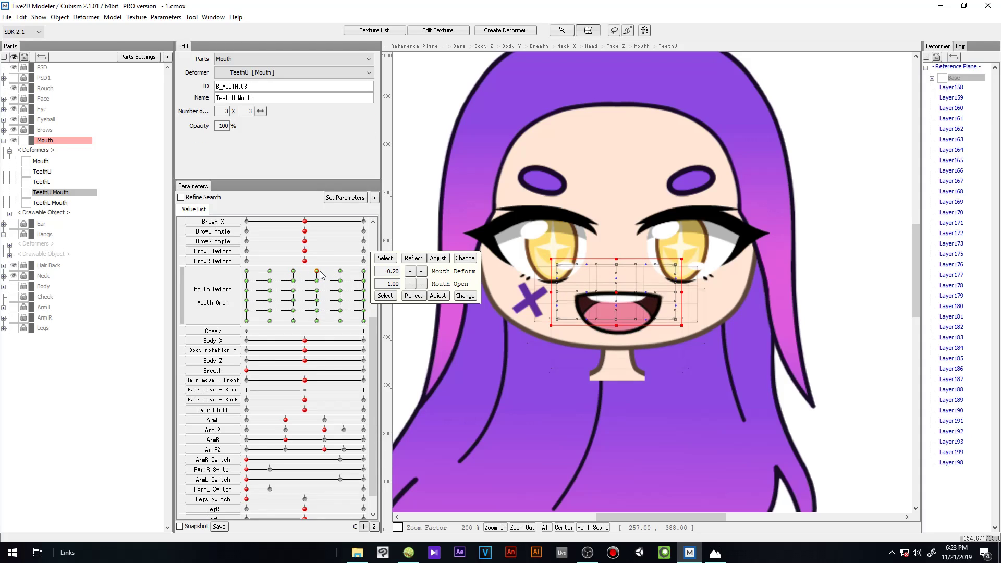
{"action": "left_click", "coordinate": [317, 281]}
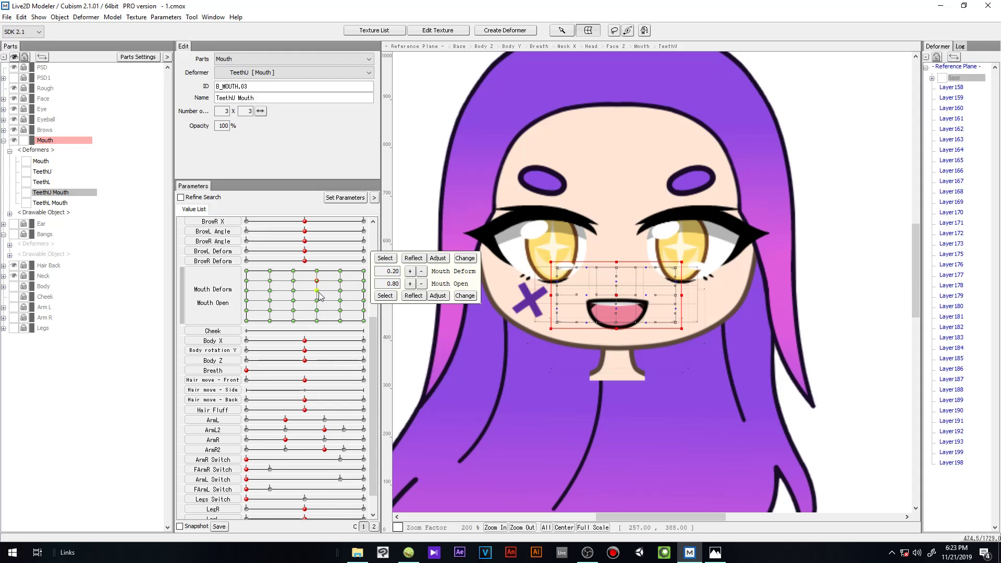
{"action": "left_click", "coordinate": [317, 301]}
Step: Raise the TeethU Mouth deformer at Mouth Open 1 for Mouth Deform 0.6 and 1, checking the less open shapes
{"action": "left_click", "coordinate": [340, 270]}
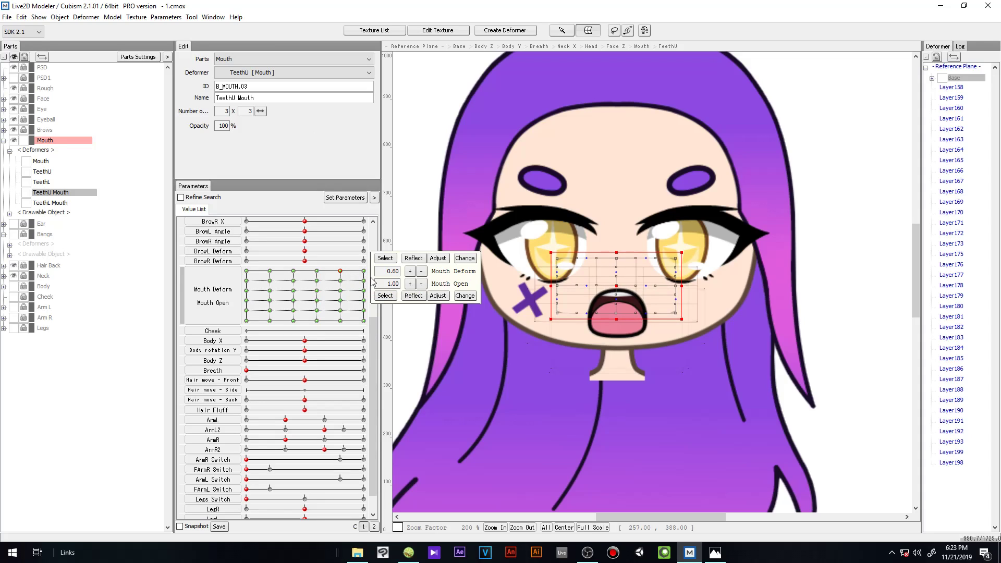
{"action": "left_click", "coordinate": [341, 281]}
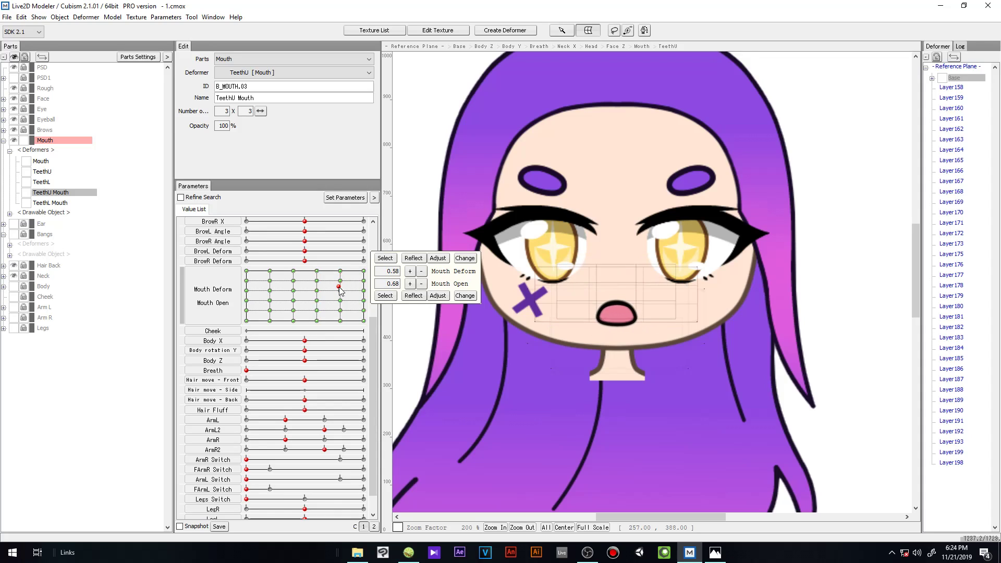
{"action": "left_click", "coordinate": [341, 283]}
{"action": "left_click", "coordinate": [342, 291]}
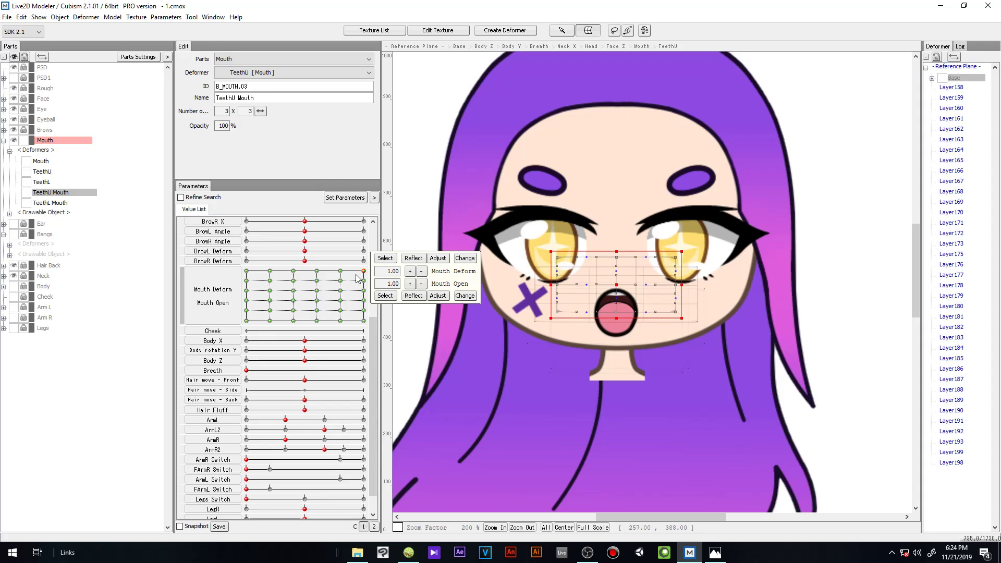
{"action": "left_click_drag", "start_coordinate": [361, 271], "coordinate": [365, 284]}
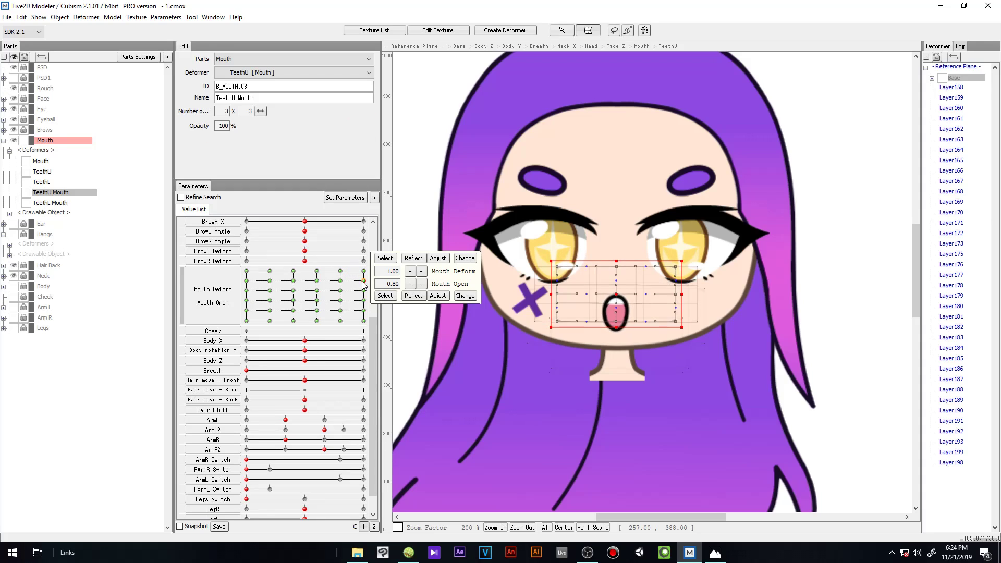
Step: Deselect the teeth deformer, return the mouth to Mouth Deform -0.2, Mouth Open 0.6, and save the model
{"action": "left_click_drag", "start_coordinate": [360, 280], "coordinate": [292, 288]}
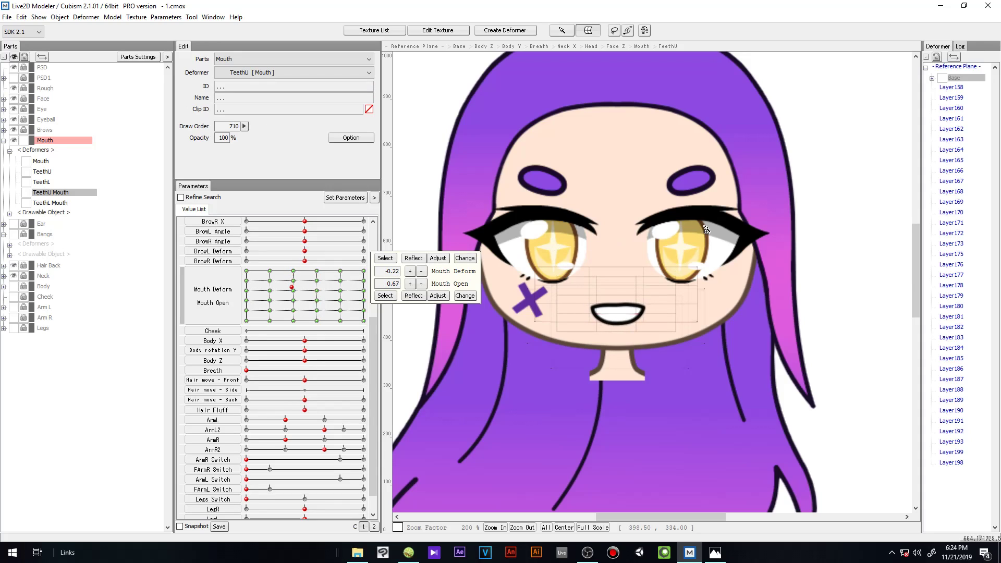
{"action": "left_click", "coordinate": [766, 223]}
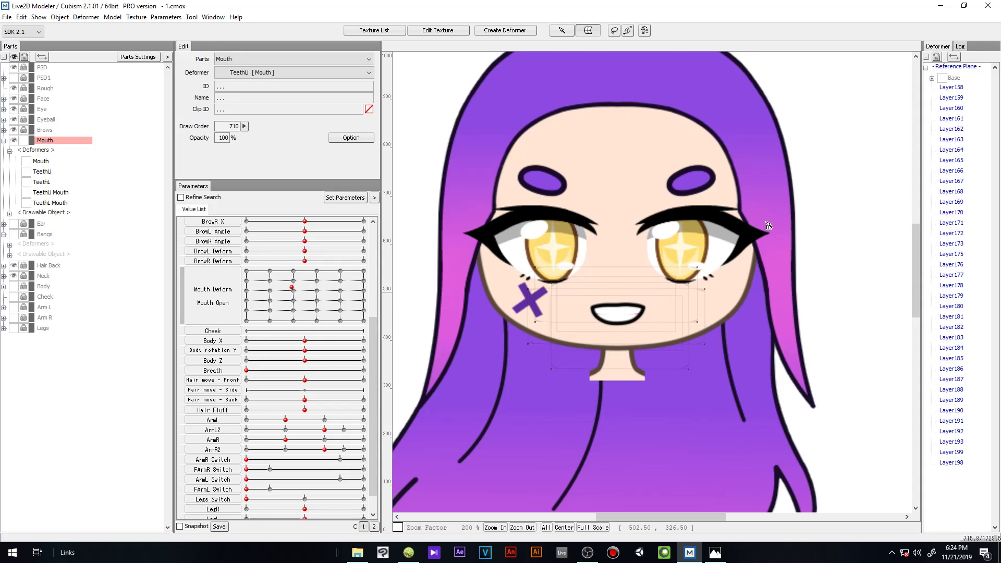
{"action": "left_click", "coordinate": [293, 291]}
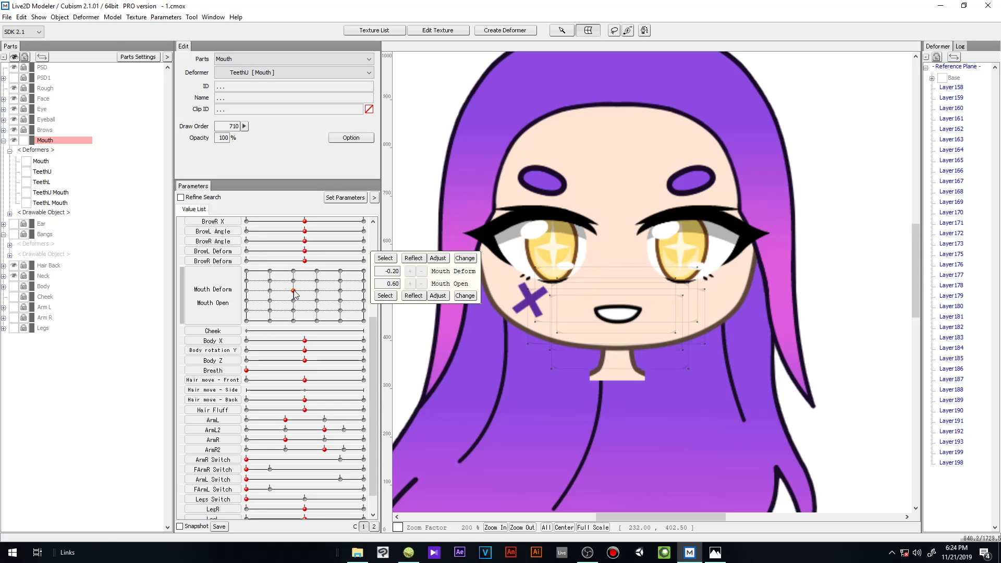
{"action": "left_click_drag", "start_coordinate": [294, 288], "coordinate": [293, 291]}
{"action": "key", "text": "ctrl+s"}
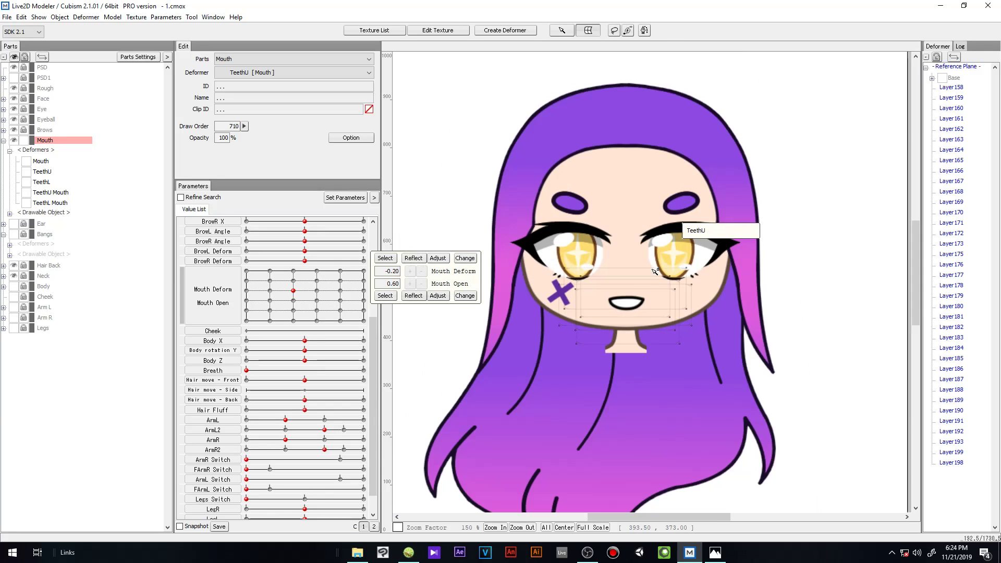
{"action": "scroll", "coordinate": [623, 396], "scroll_direction": "down", "scroll_amount": 1}
{"action": "left_click", "coordinate": [588, 552]}
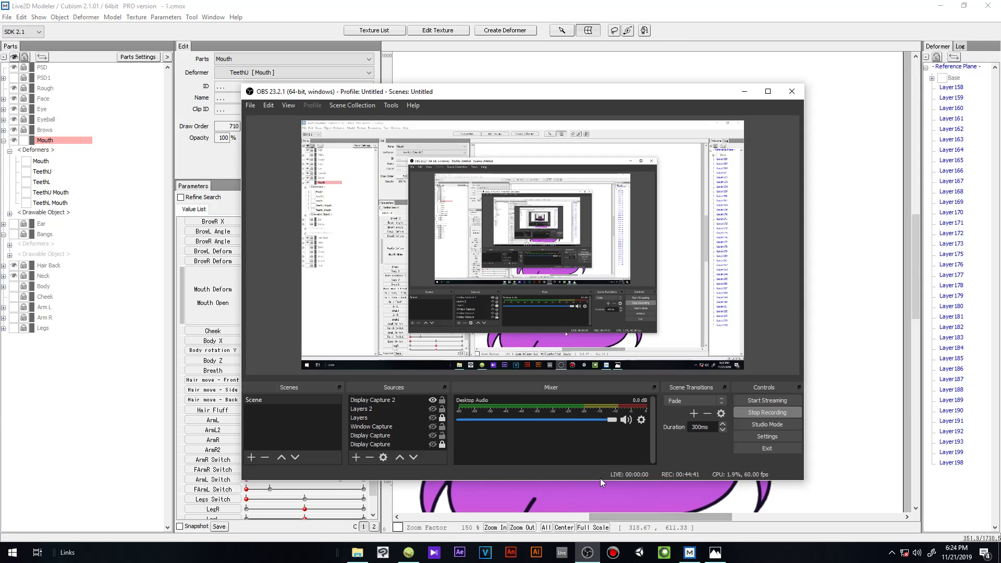